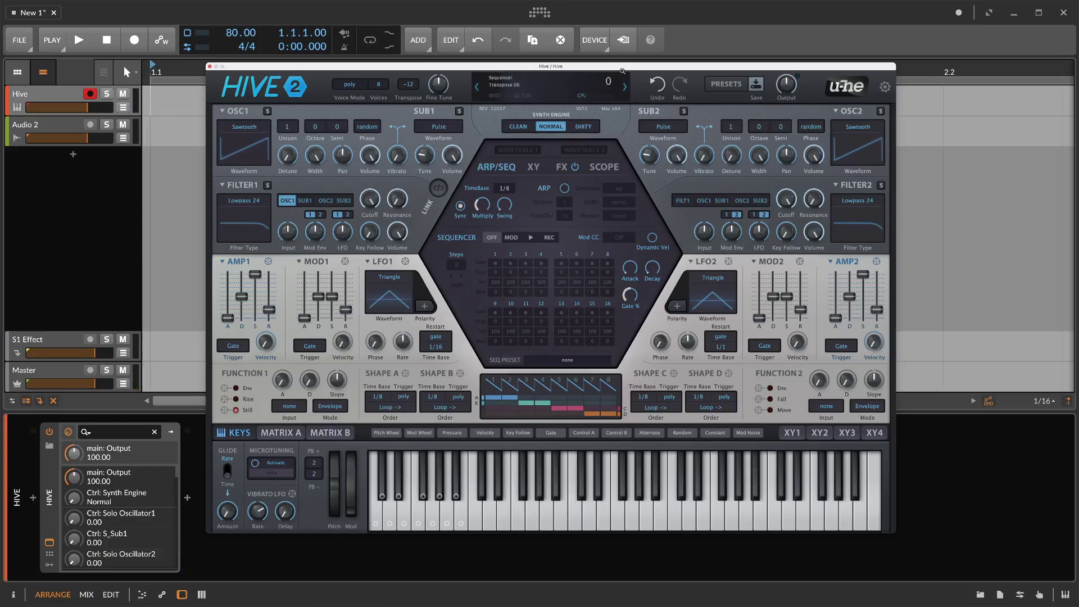
{"action": "left_click_drag", "start_coordinate": [620, 67], "coordinate": [607, 67]}
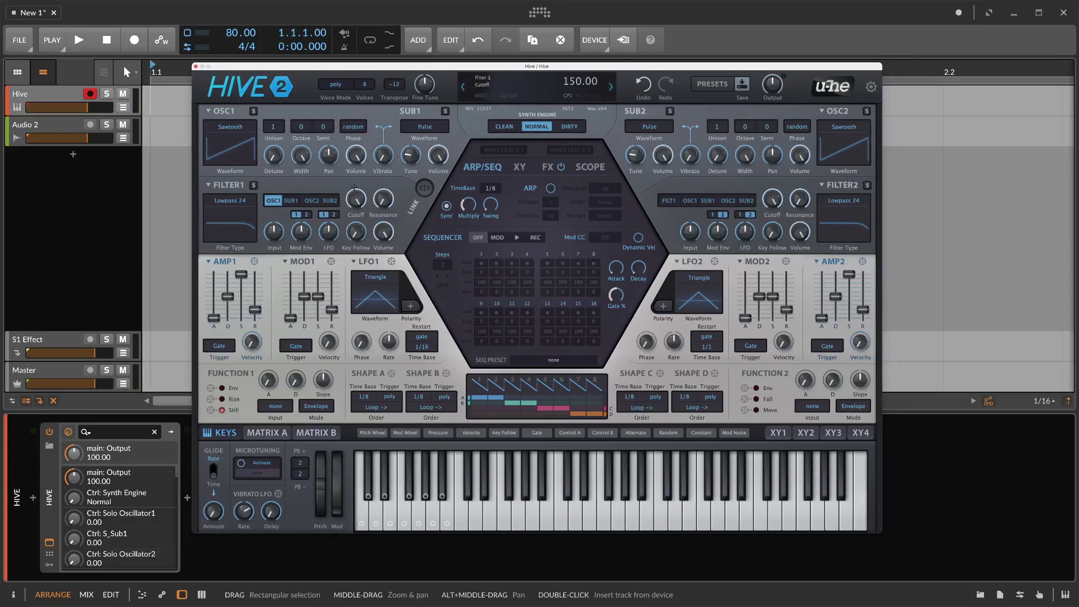
{"action": "left_click", "coordinate": [253, 433]}
{"action": "left_click", "coordinate": [235, 437]}
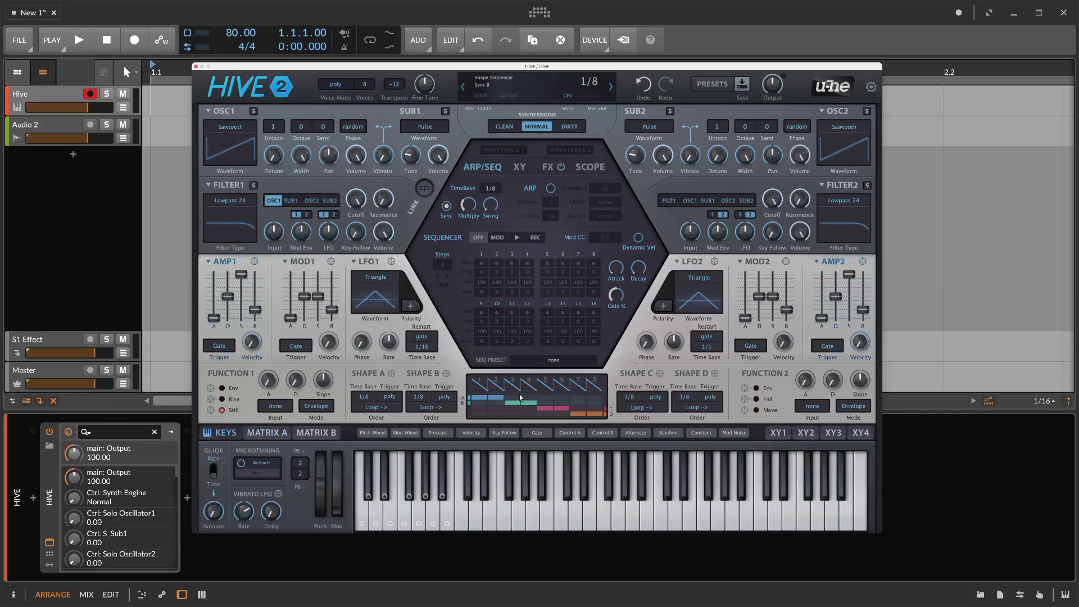
{"action": "left_click", "coordinate": [521, 398]}
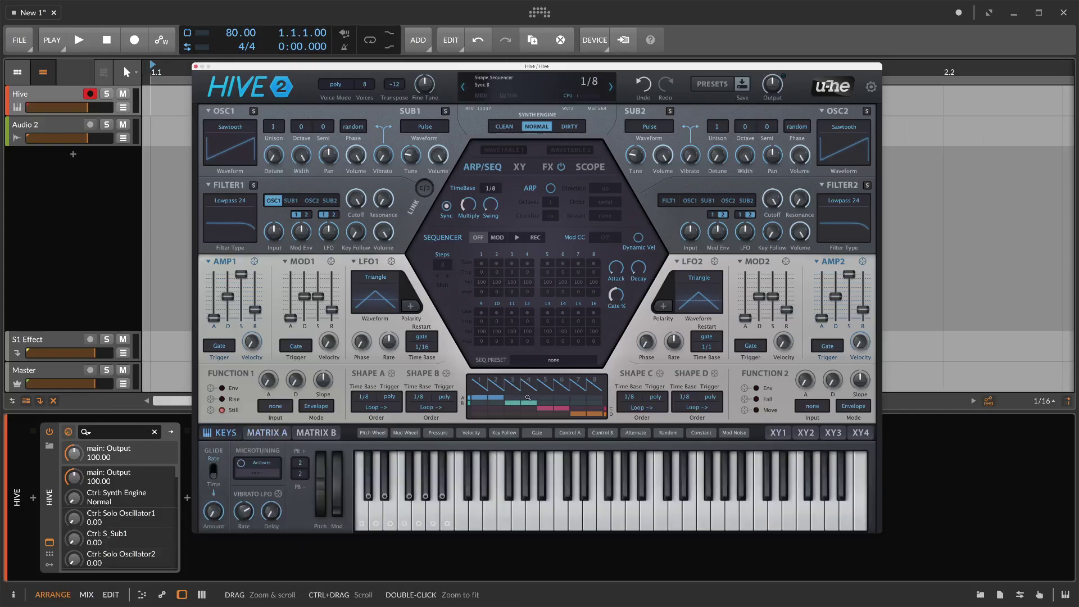
Set the time base of Shape A in the shape sequencer to Halt
{"action": "left_click", "coordinate": [363, 396]}
{"action": "left_click", "coordinate": [390, 464]}
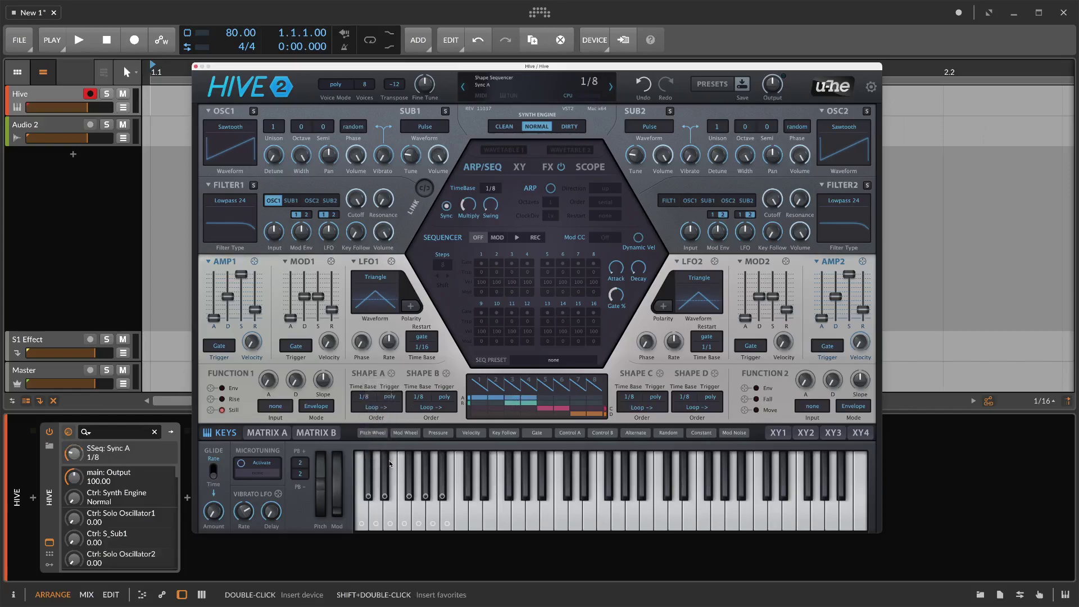
{"action": "left_click", "coordinate": [363, 396]}
{"action": "left_click", "coordinate": [380, 458]}
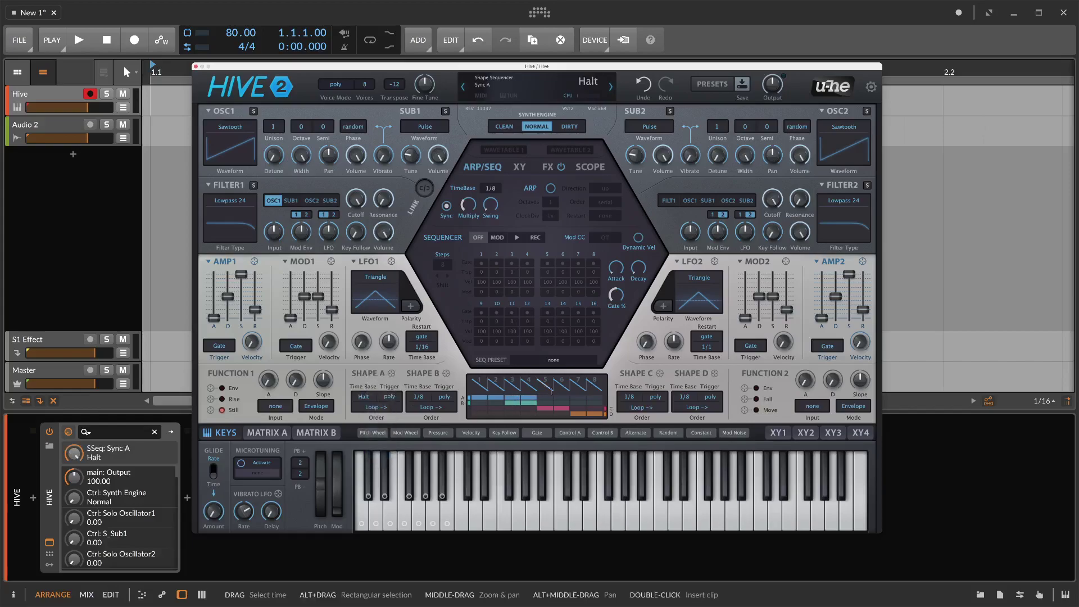
Change the shape sequencer's second segment to the pulse type and lower its starting level to about half
{"action": "left_click", "coordinate": [494, 394]}
{"action": "left_click", "coordinate": [537, 336]}
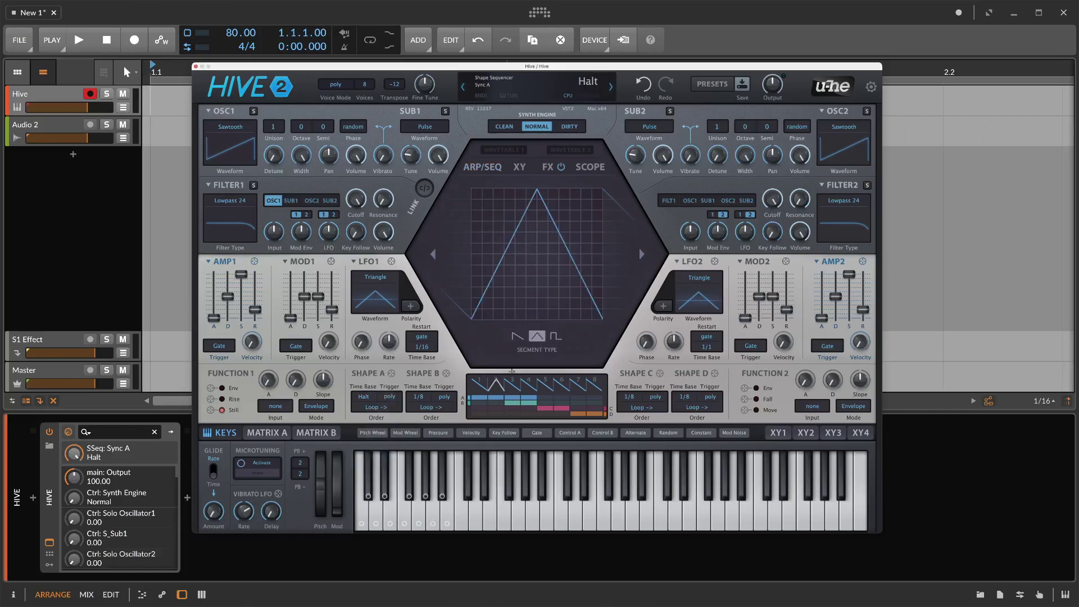
{"action": "left_click", "coordinate": [555, 336]}
{"action": "left_click_drag", "start_coordinate": [482, 191], "coordinate": [477, 259]}
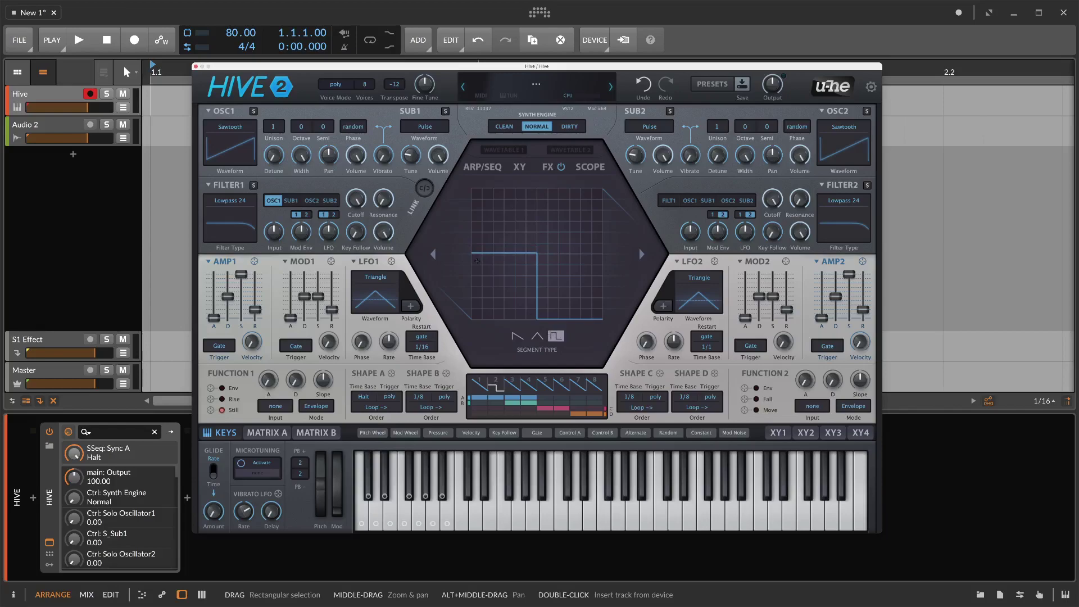
Change the first and third sequencer segments to the pulse type and lower the third's starting level to about a third
{"action": "left_click", "coordinate": [512, 383]}
{"action": "left_click", "coordinate": [496, 384]}
{"action": "left_click", "coordinate": [513, 382]}
{"action": "left_click", "coordinate": [556, 336]}
{"action": "left_click_drag", "start_coordinate": [537, 249], "coordinate": [538, 249]}
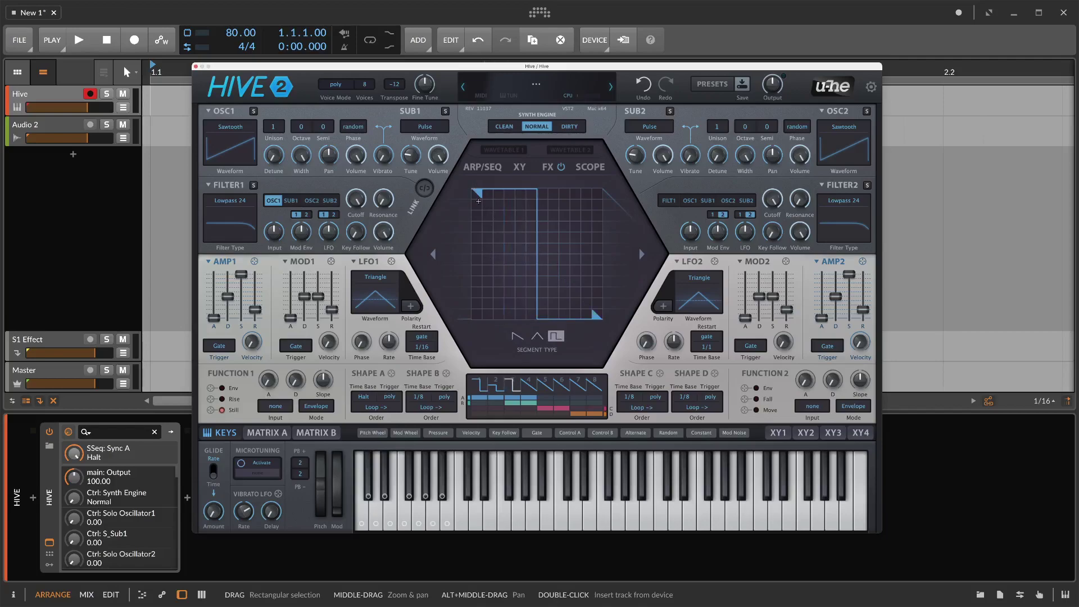
{"action": "left_click_drag", "start_coordinate": [475, 194], "coordinate": [476, 281]}
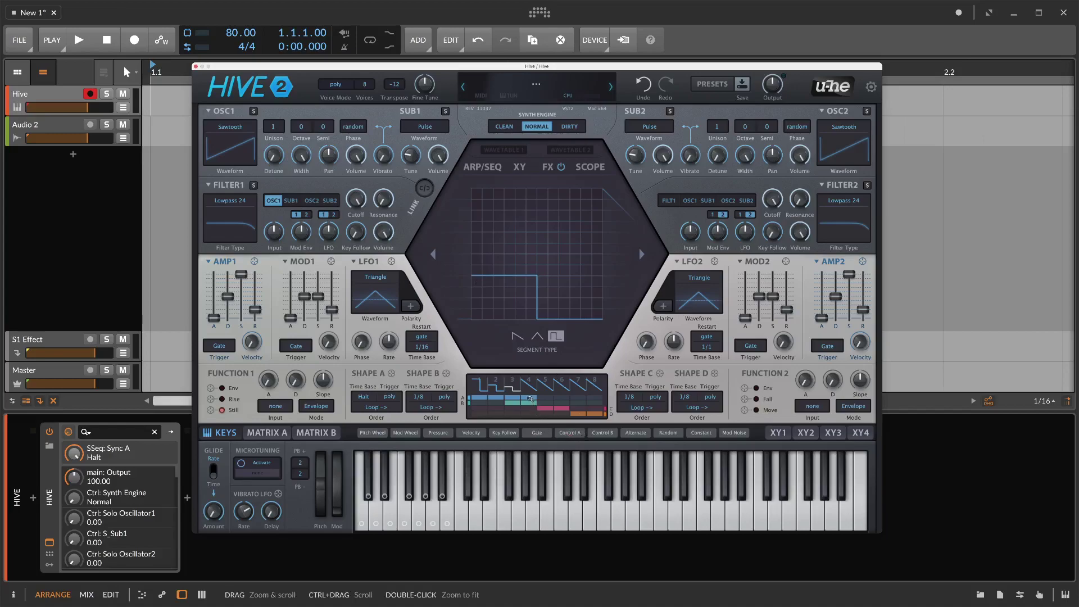
{"action": "left_click", "coordinate": [275, 435]}
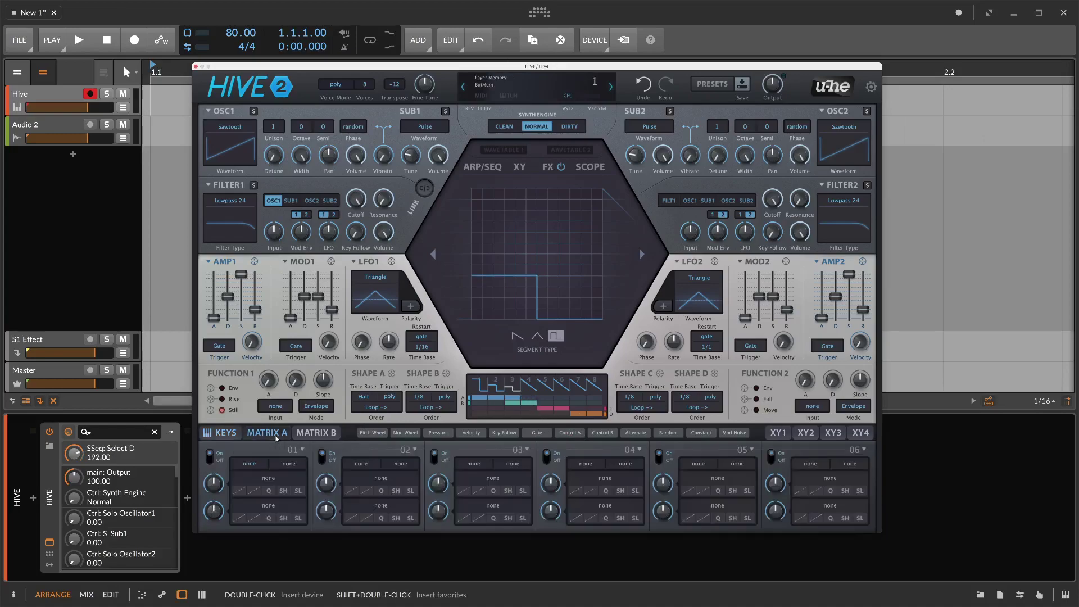
{"action": "left_click", "coordinate": [265, 479]}
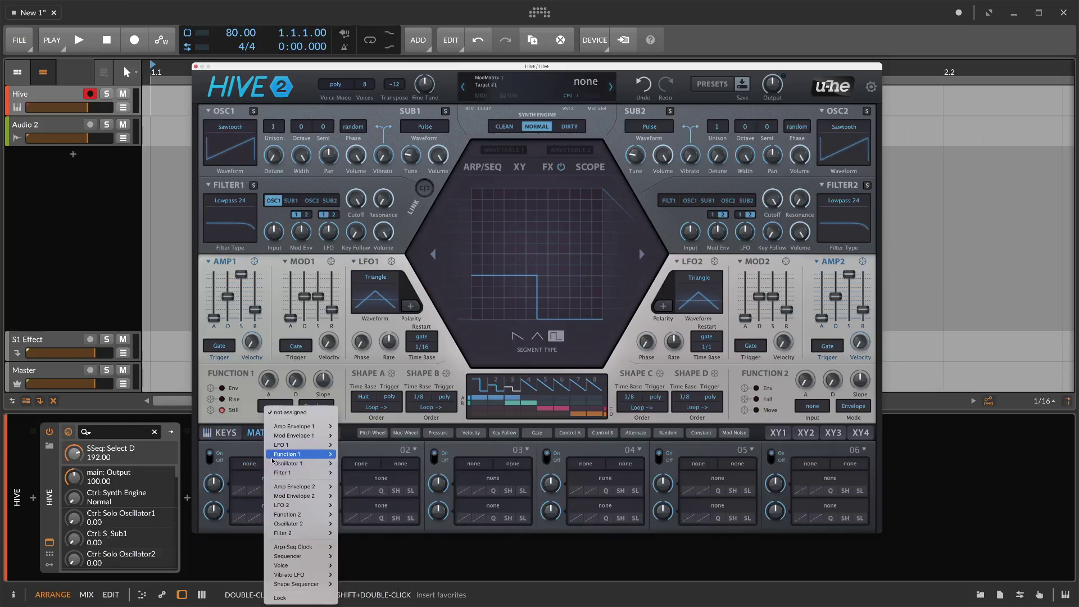
{"action": "left_click", "coordinate": [229, 436]}
Enable C, E, F and A as quantize keys on the synth's keyboard
{"action": "left_click", "coordinate": [227, 434]}
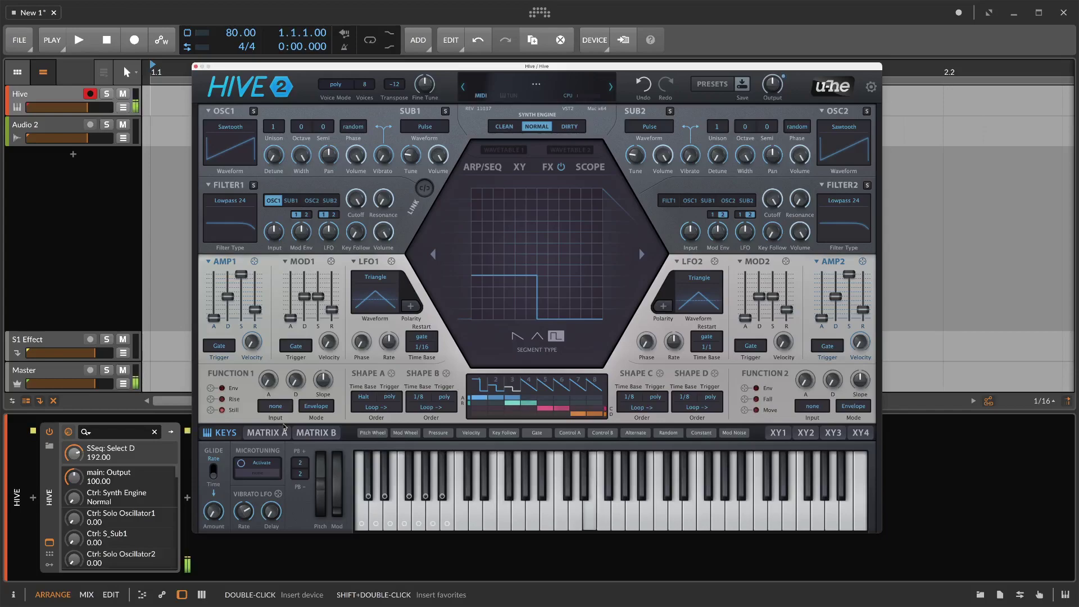
{"action": "left_click", "coordinate": [390, 524]}
{"action": "left_click", "coordinate": [361, 524]}
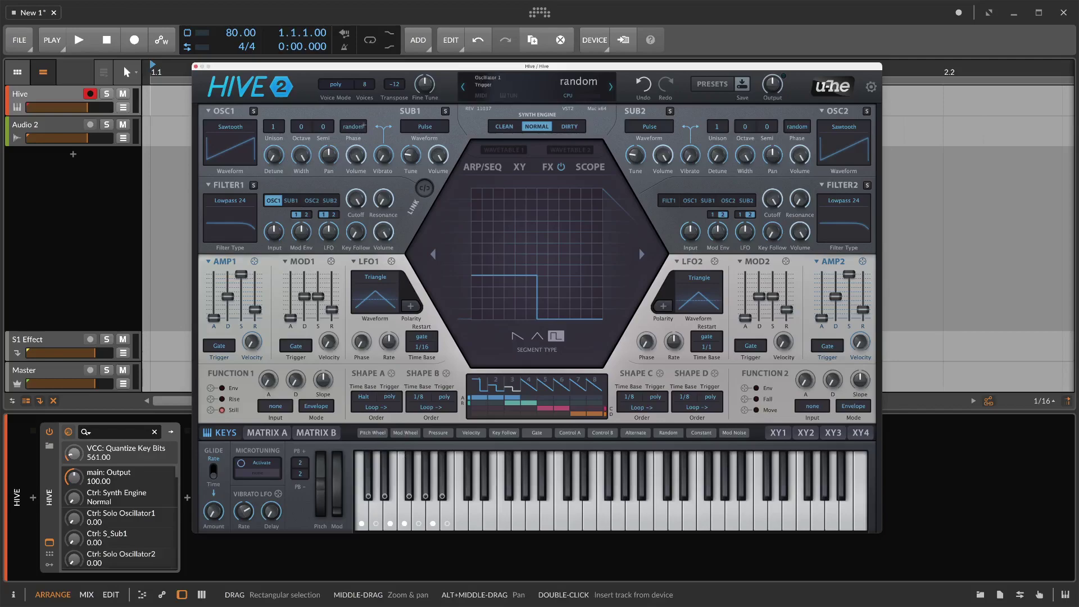
Assign ShapeSeq A as the source of modulation slot 1 and Osc1: Tune as its first target
{"action": "left_click", "coordinate": [267, 432]}
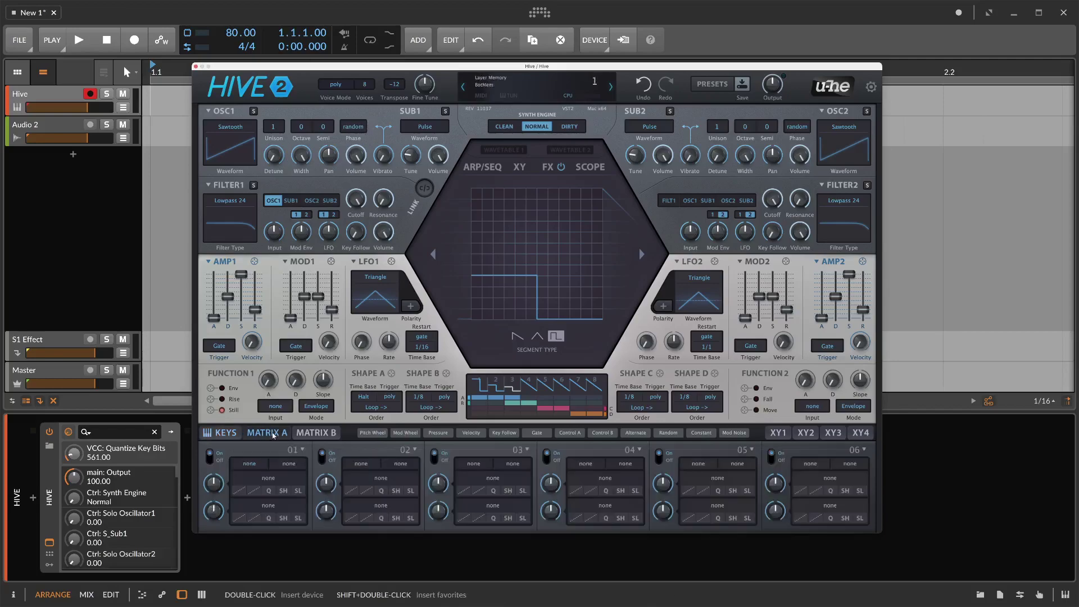
{"action": "left_click", "coordinate": [266, 471]}
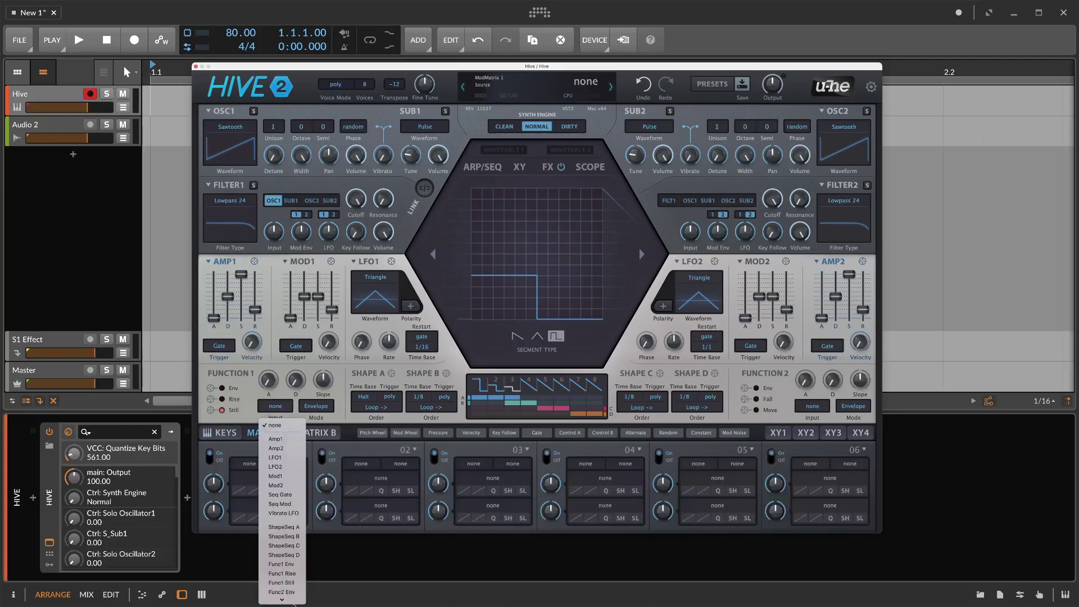
{"action": "left_click", "coordinate": [286, 508]}
{"action": "left_click_drag", "start_coordinate": [268, 478], "coordinate": [325, 126]}
{"action": "right_click", "coordinate": [269, 483]}
{"action": "right_click", "coordinate": [275, 479]}
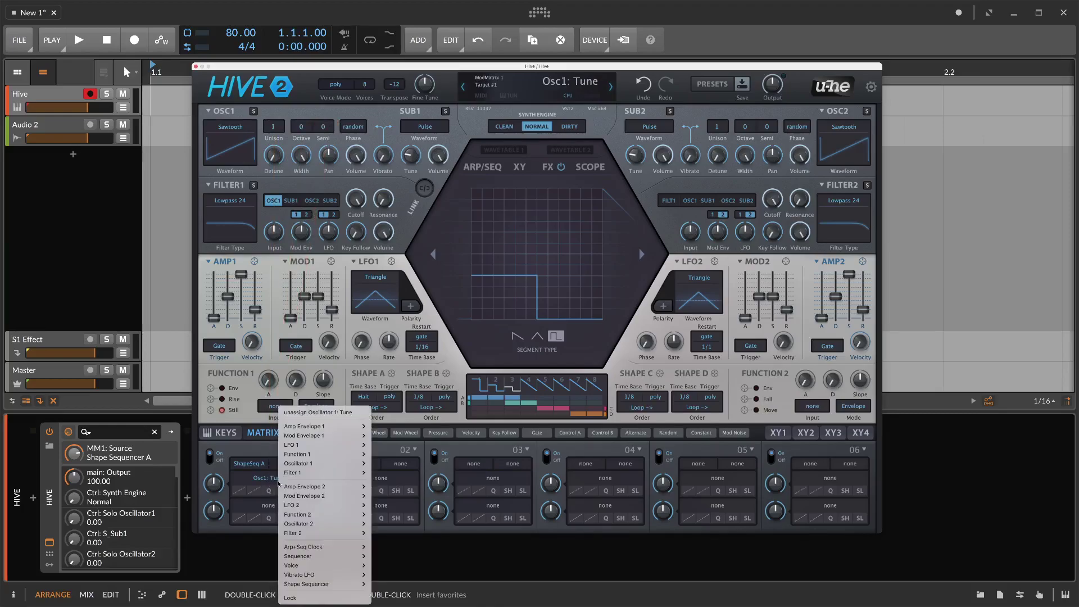
{"action": "left_click", "coordinate": [275, 478]}
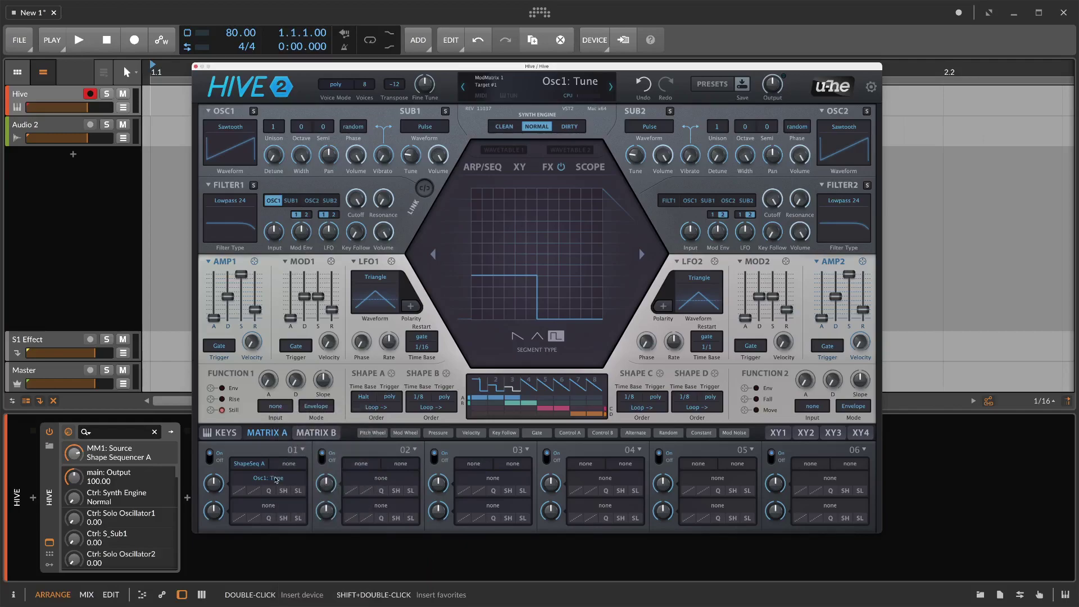
{"action": "right_click", "coordinate": [275, 479]}
{"action": "left_click", "coordinate": [276, 479]}
Quantize slot 1's Osc1: Tune modulation to fifths and octaves
{"action": "left_click", "coordinate": [269, 491]}
{"action": "mouse_move", "coordinate": [303, 598]}
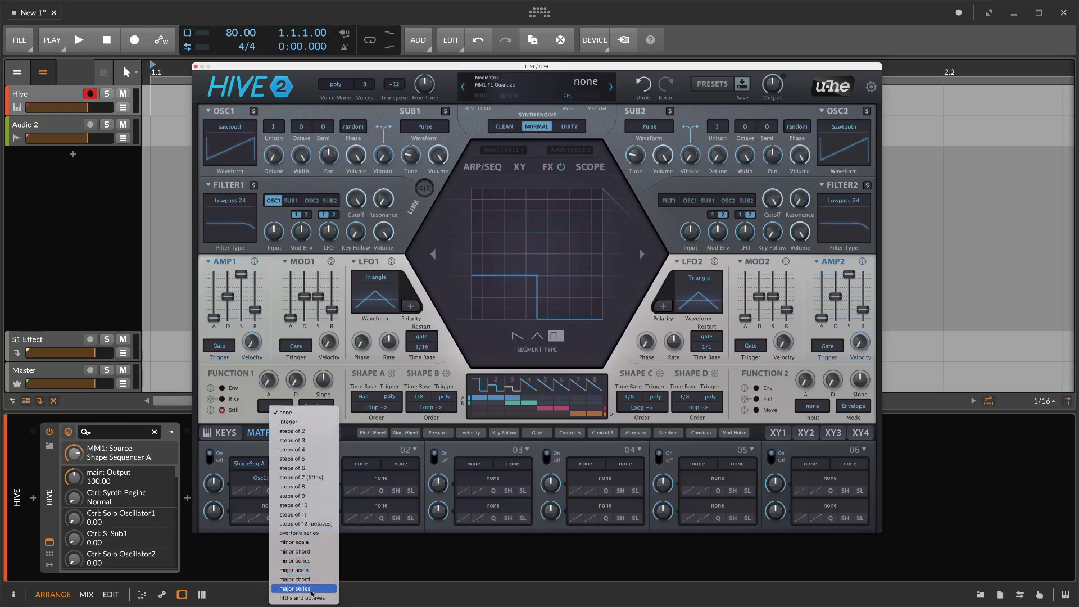
{"action": "left_click", "coordinate": [309, 598]}
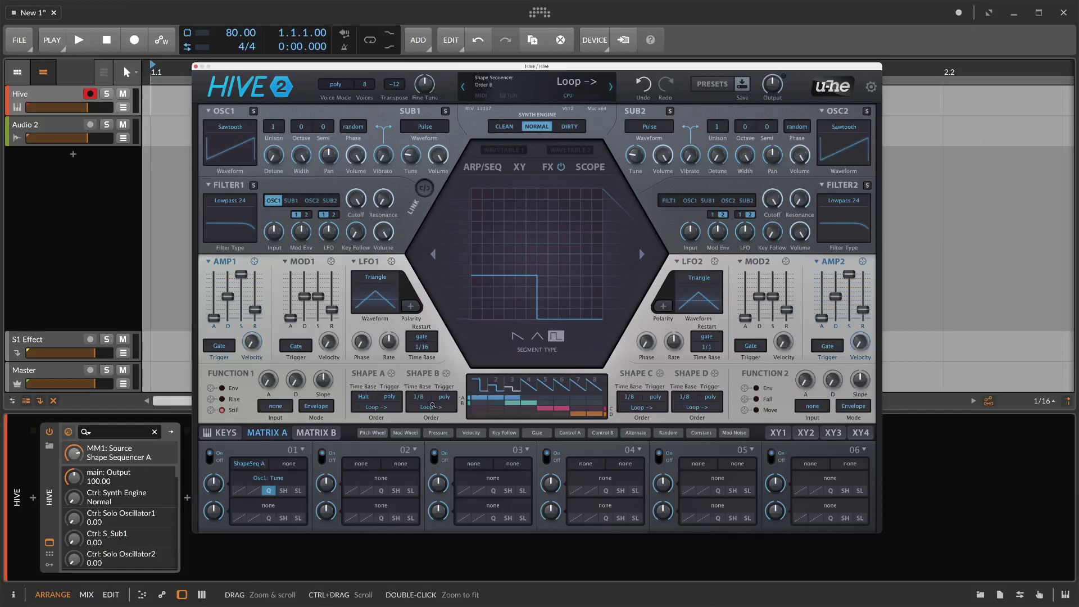
Assign the shape sequencer's Position A as the first target of modulation slot 2
{"action": "left_click", "coordinate": [387, 482]}
{"action": "mouse_move", "coordinate": [430, 583]}
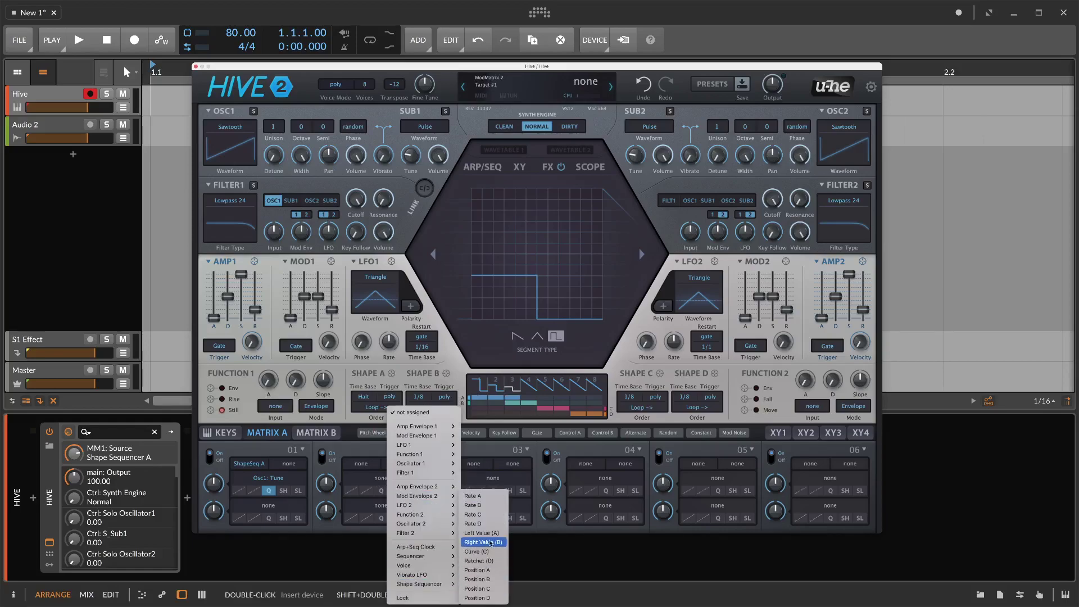
{"action": "left_click", "coordinate": [485, 571]}
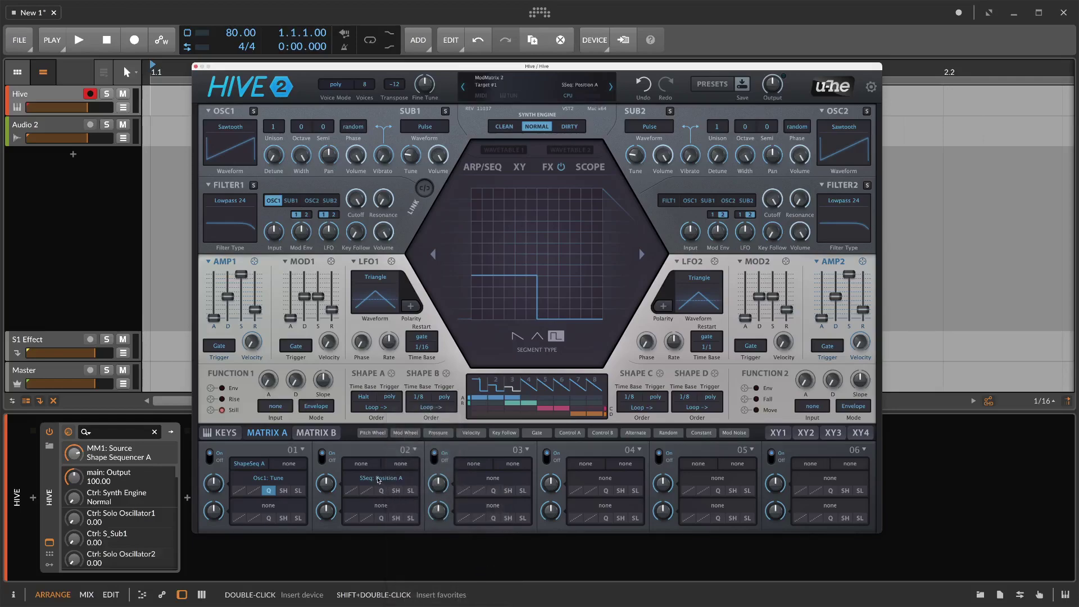
Set the source of modulation slot 2 to Func1 Env
{"action": "left_click", "coordinate": [362, 465]}
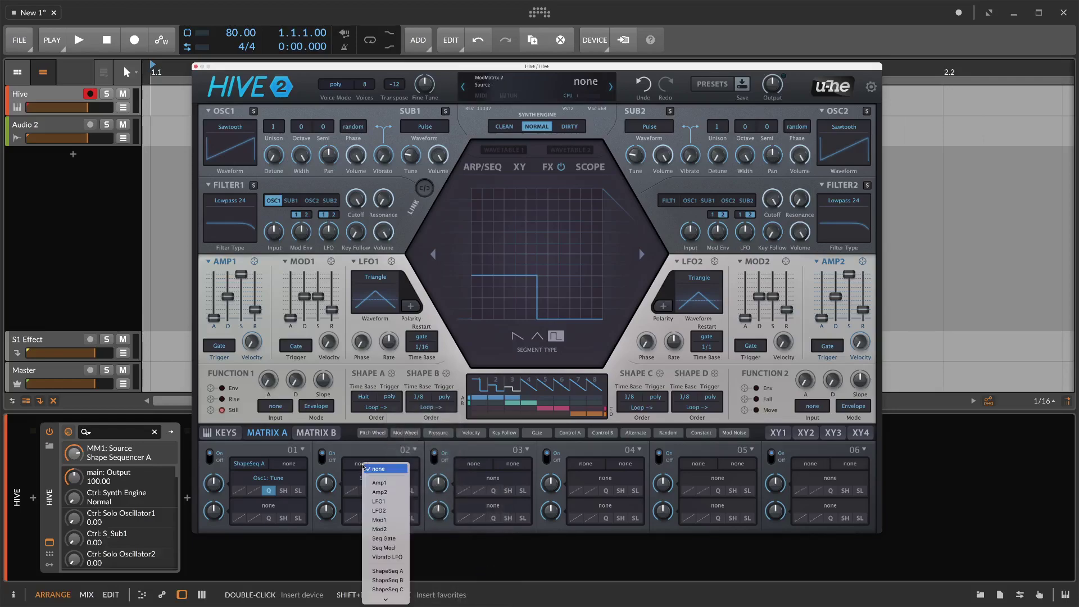
{"action": "scroll", "coordinate": [389, 497], "scroll_direction": "down", "scroll_amount": 3}
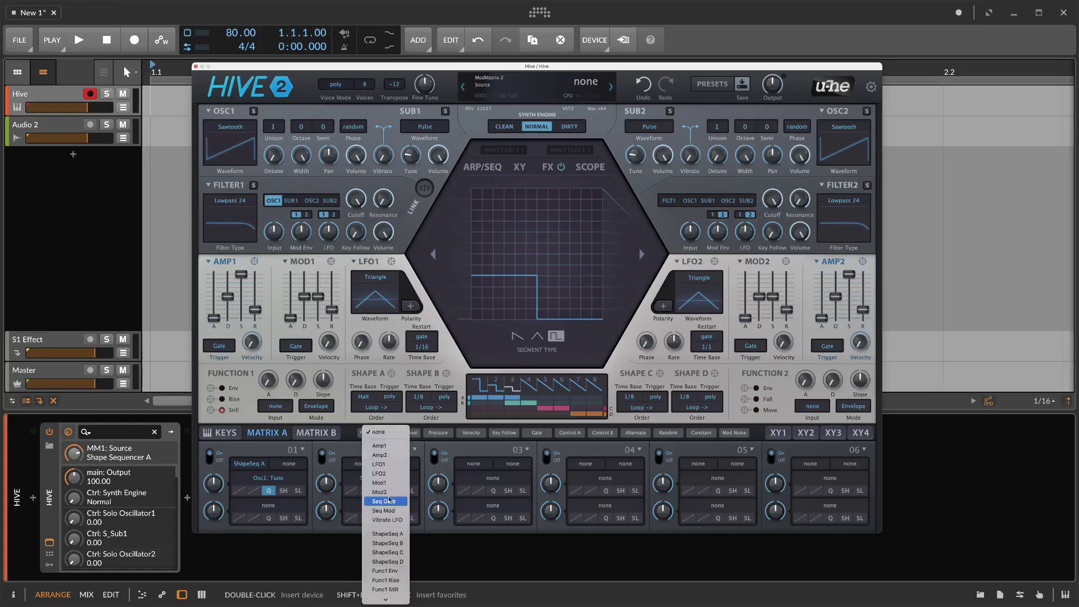
{"action": "scroll", "coordinate": [388, 498], "scroll_direction": "down", "scroll_amount": 4}
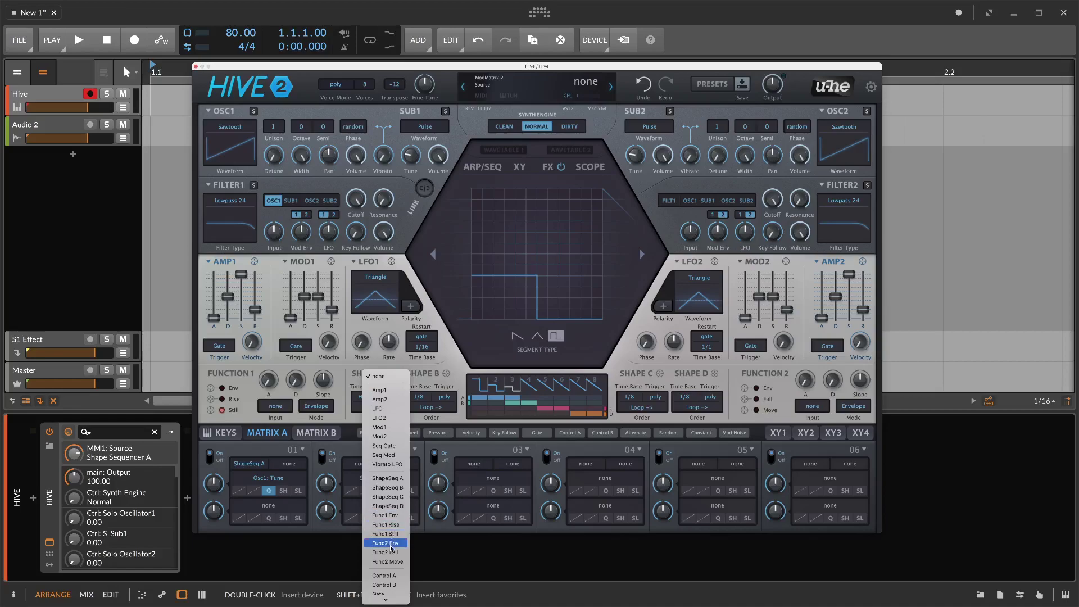
{"action": "left_click", "coordinate": [385, 515]}
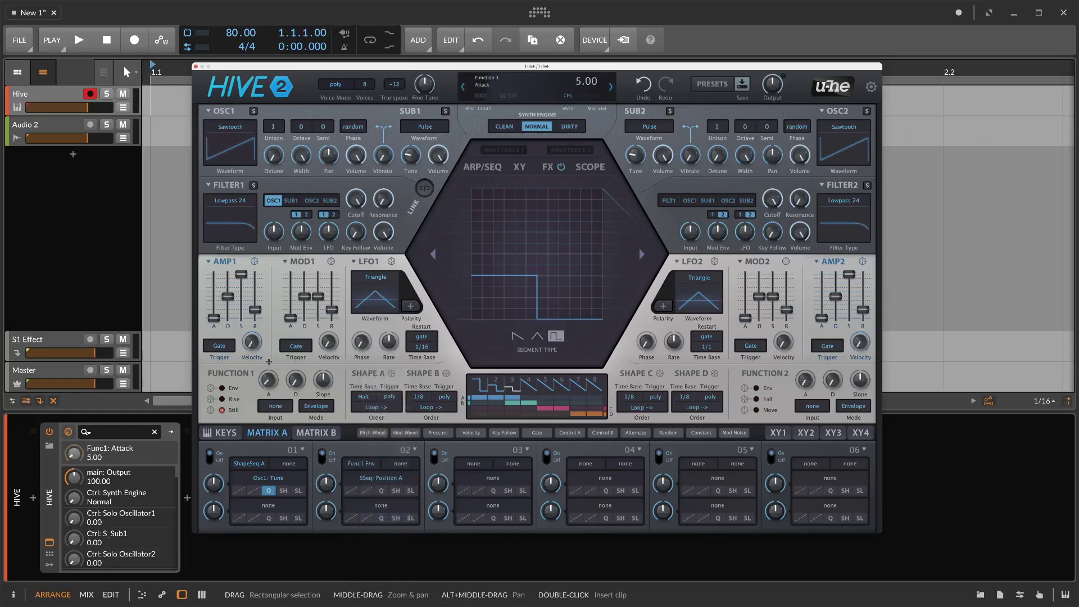
Configure Function 1 in Cycle (OnOff) mode with attack 31, a longer decay, slope 30 and LFO2 as input
{"action": "left_click", "coordinate": [318, 404]}
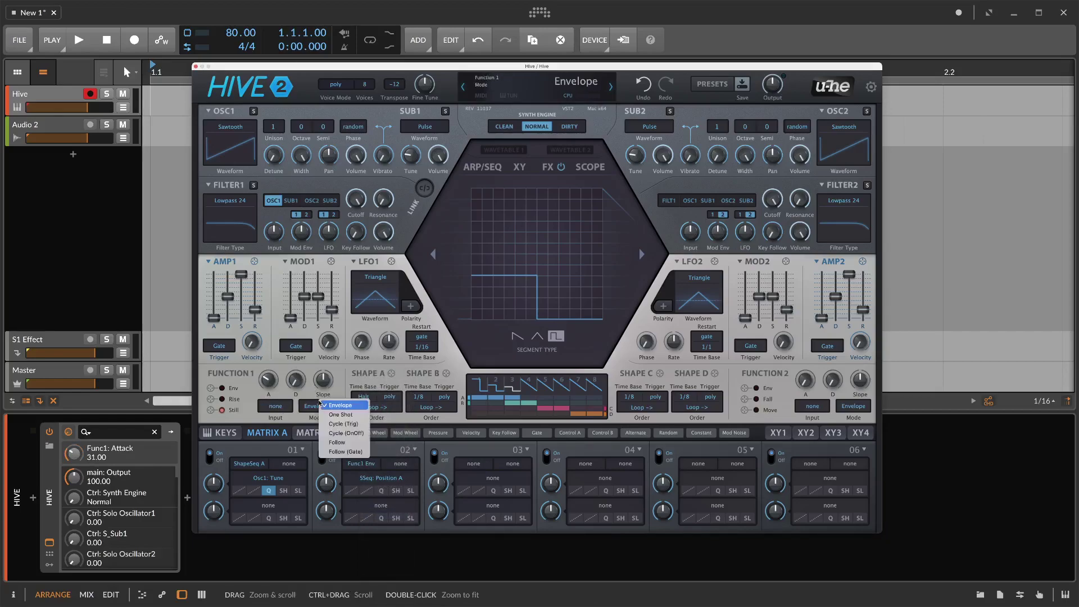
{"action": "left_click", "coordinate": [349, 433]}
{"action": "left_click_drag", "start_coordinate": [295, 379], "coordinate": [329, 287]}
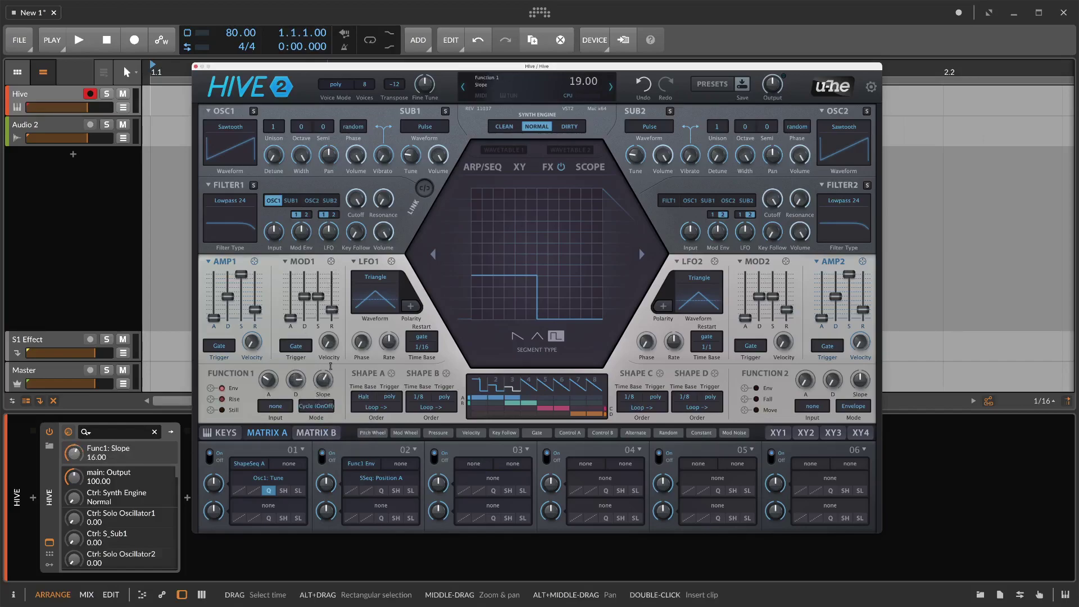
{"action": "left_click", "coordinate": [276, 406]}
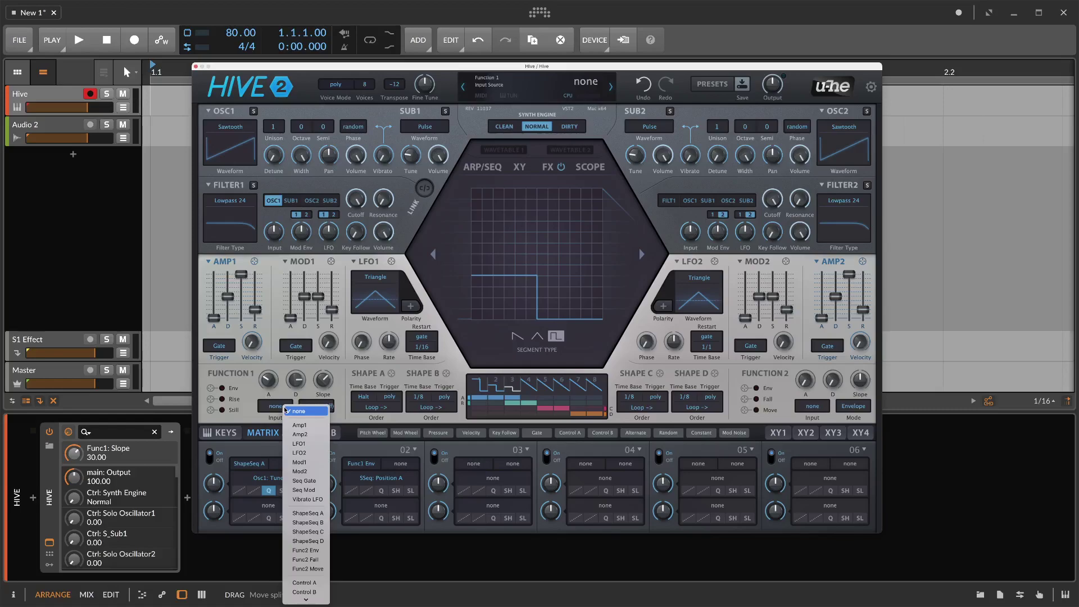
{"action": "left_click", "coordinate": [303, 453]}
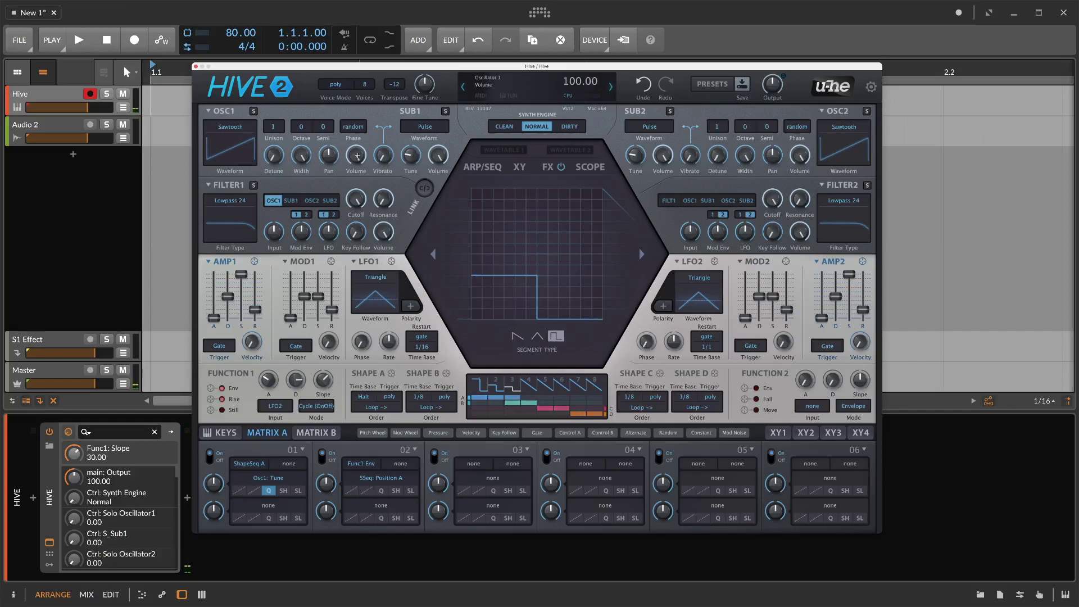
Lower the Filter 1 cutoff to 89 and set the first modulation depth of slot 2 to 100
{"action": "left_click_drag", "start_coordinate": [354, 193], "coordinate": [360, 252]}
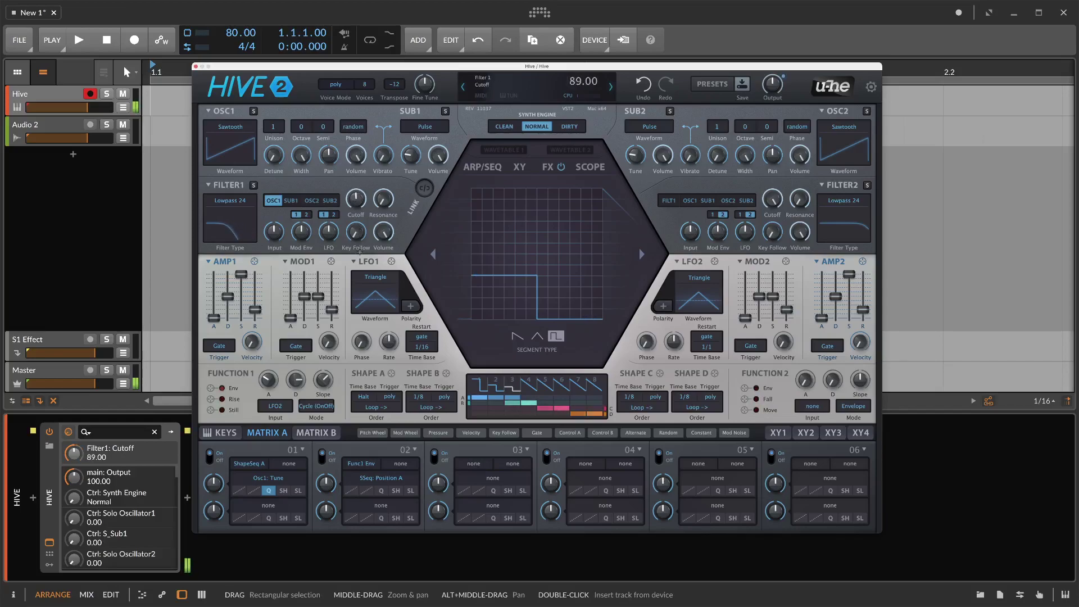
{"action": "left_click", "coordinate": [324, 488]}
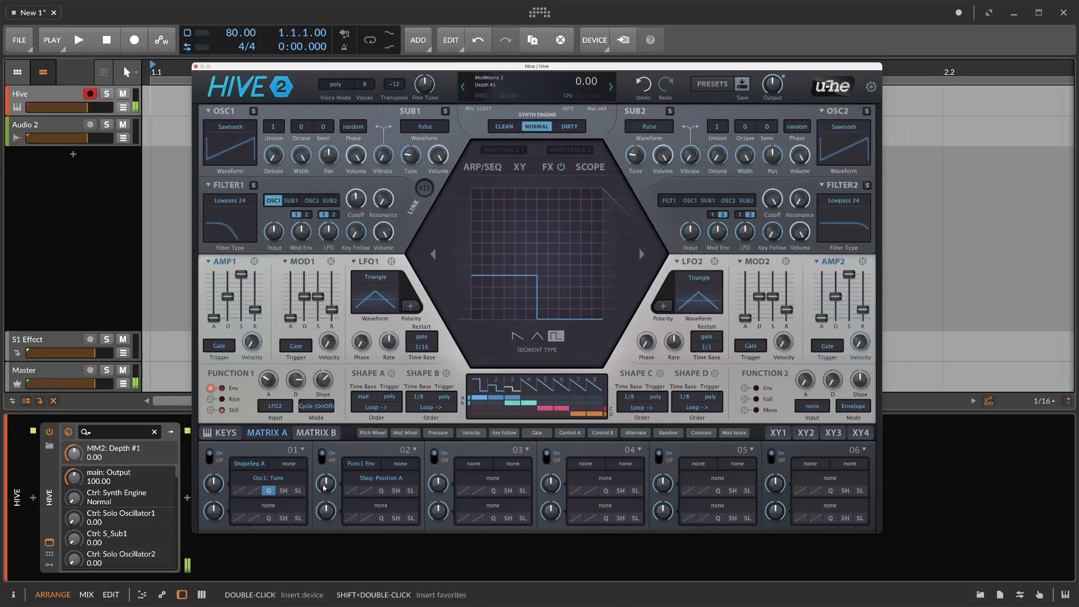
{"action": "left_click_drag", "start_coordinate": [324, 464], "coordinate": [329, 420]}
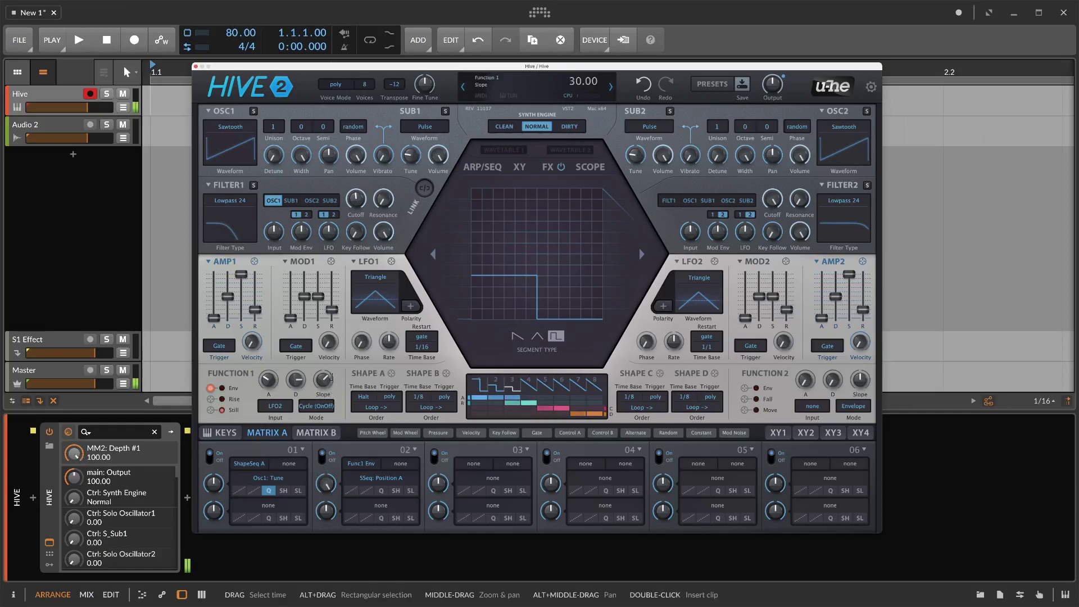
Set Function 1's attack to 20 and change the source of modulation slot 2 to LFO2
{"action": "left_click", "coordinate": [268, 383]}
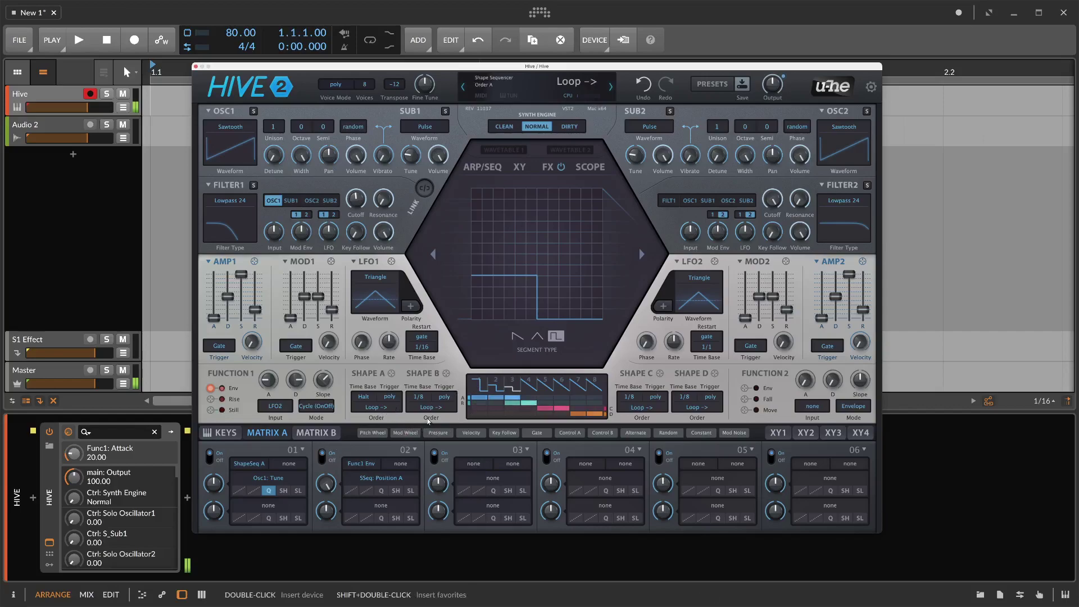
{"action": "left_click", "coordinate": [366, 466]}
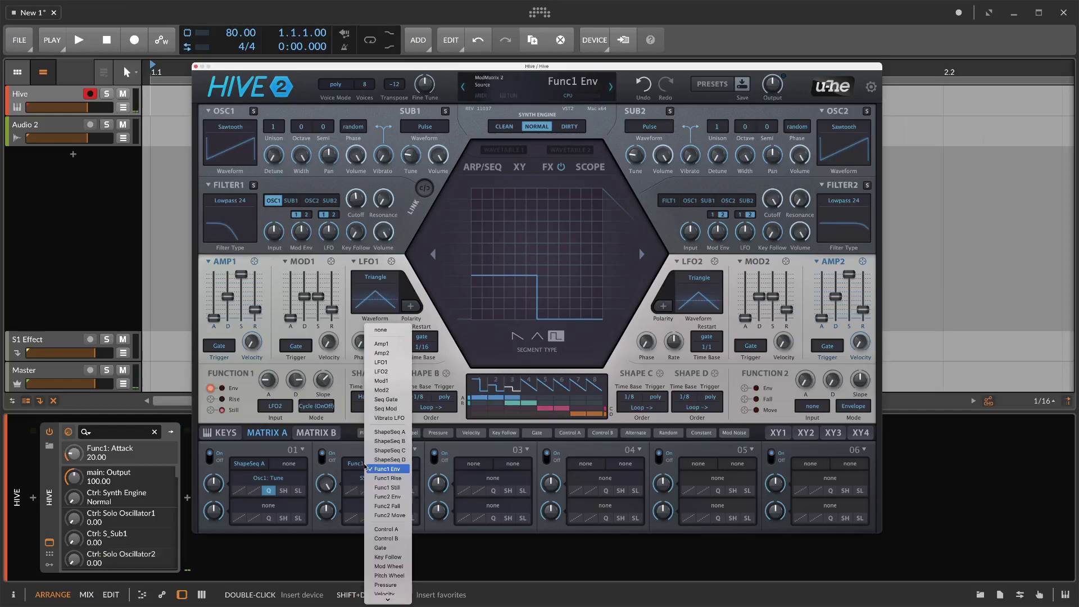
{"action": "left_click", "coordinate": [389, 372]}
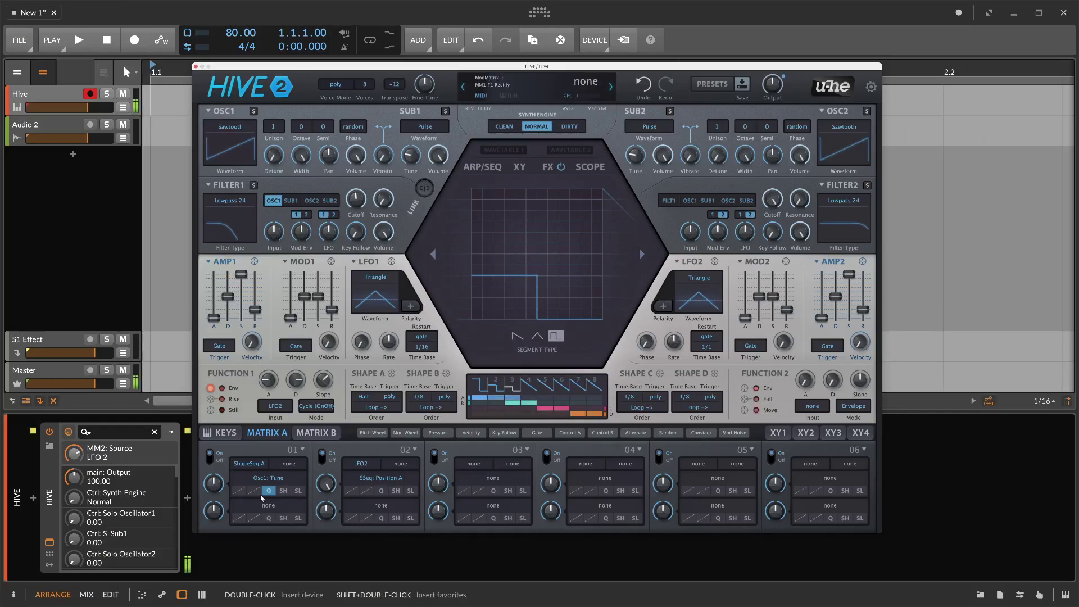
Set the first modulation depth of slot 1 to 100 and change the source of slot 2 to Func1 Env
{"action": "left_click_drag", "start_coordinate": [214, 472], "coordinate": [216, 433]}
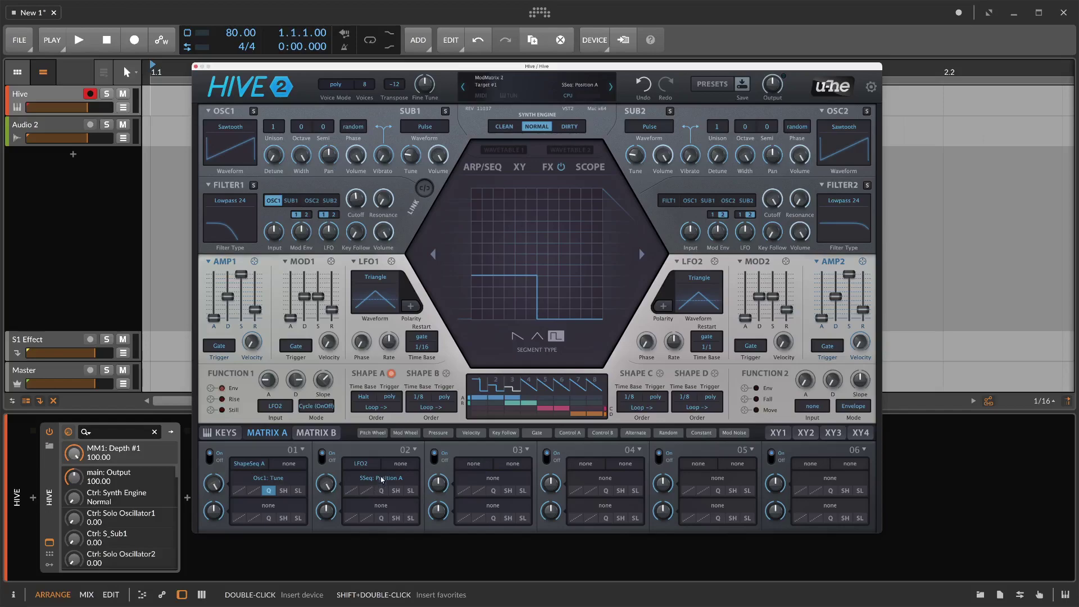
{"action": "left_click", "coordinate": [361, 463]}
{"action": "left_click", "coordinate": [378, 566]}
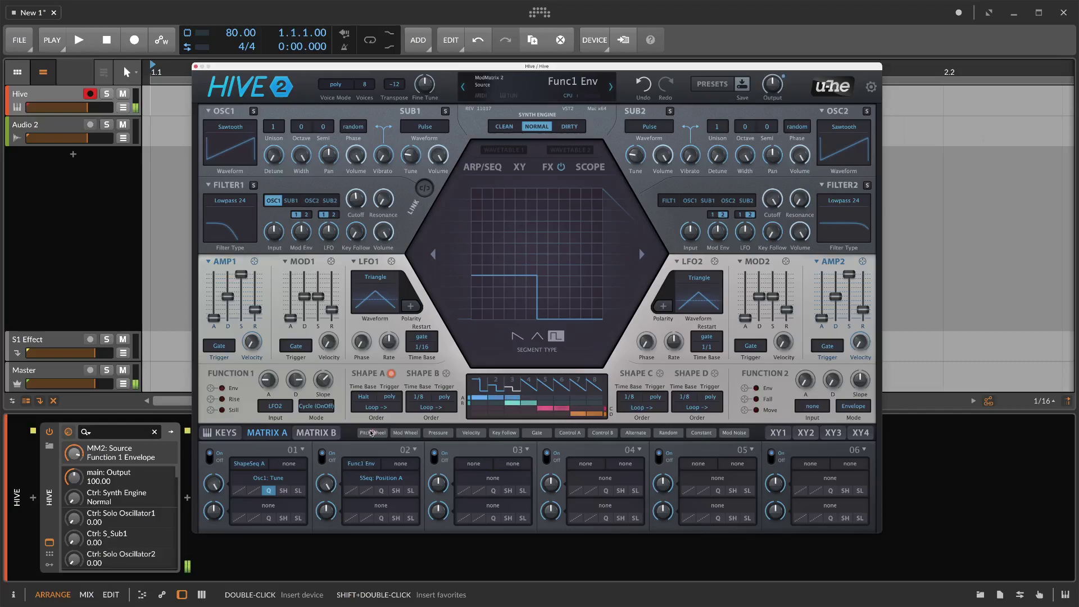
Turn on the arpeggiator with a 2x clock division and set the clock time base to 1/4
{"action": "left_click", "coordinate": [548, 167]}
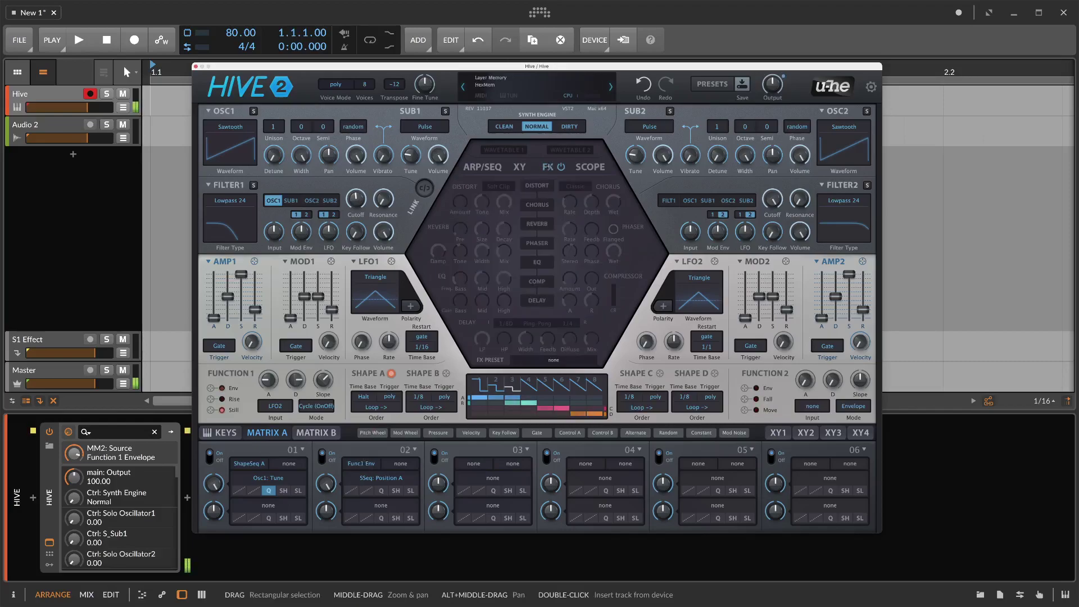
{"action": "left_click", "coordinate": [550, 188]}
{"action": "left_click", "coordinate": [555, 203]}
{"action": "left_click", "coordinate": [557, 204]}
{"action": "left_click", "coordinate": [550, 215]}
{"action": "left_click", "coordinate": [562, 231]}
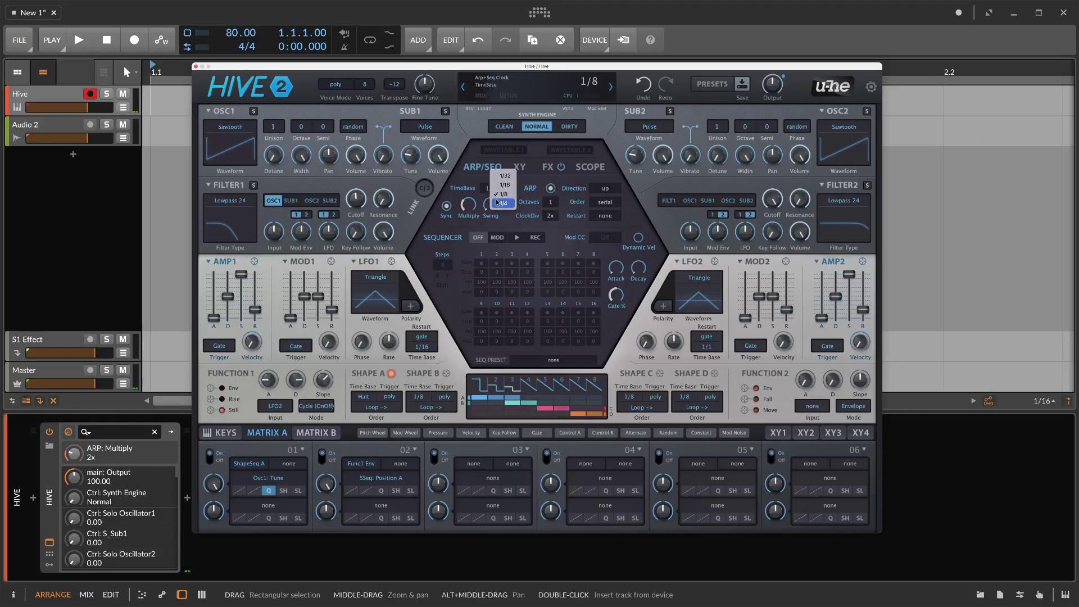
{"action": "left_click", "coordinate": [497, 202]}
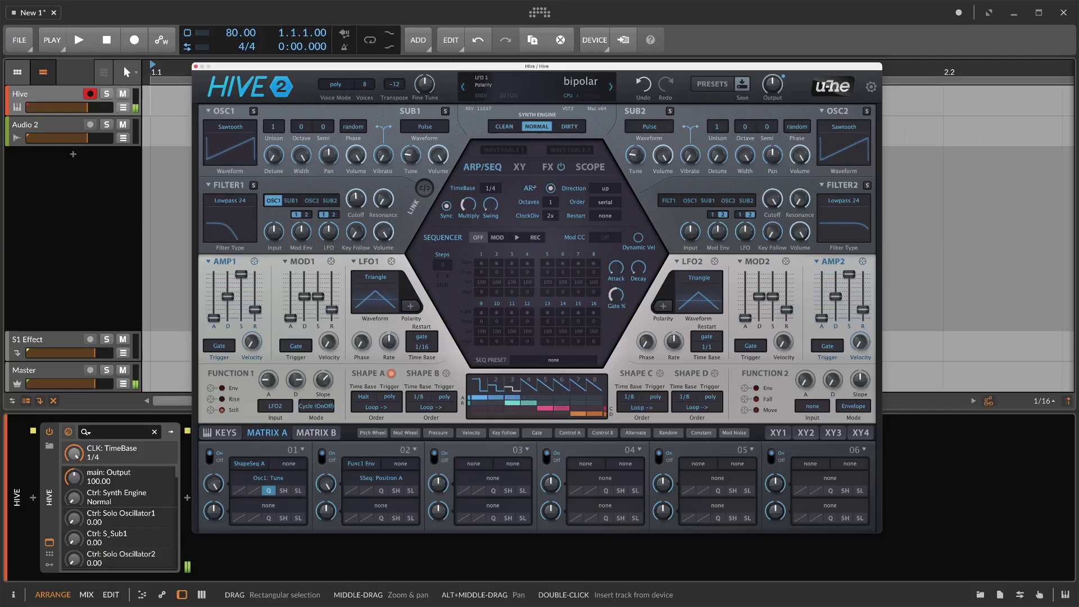
Set Filter 1's LFO depth to 33 and give LFO1 a 1s time base with a rate of -0.90
{"action": "left_click", "coordinate": [363, 201]}
{"action": "left_click_drag", "start_coordinate": [363, 200], "coordinate": [358, 203]}
{"action": "left_click", "coordinate": [331, 228]}
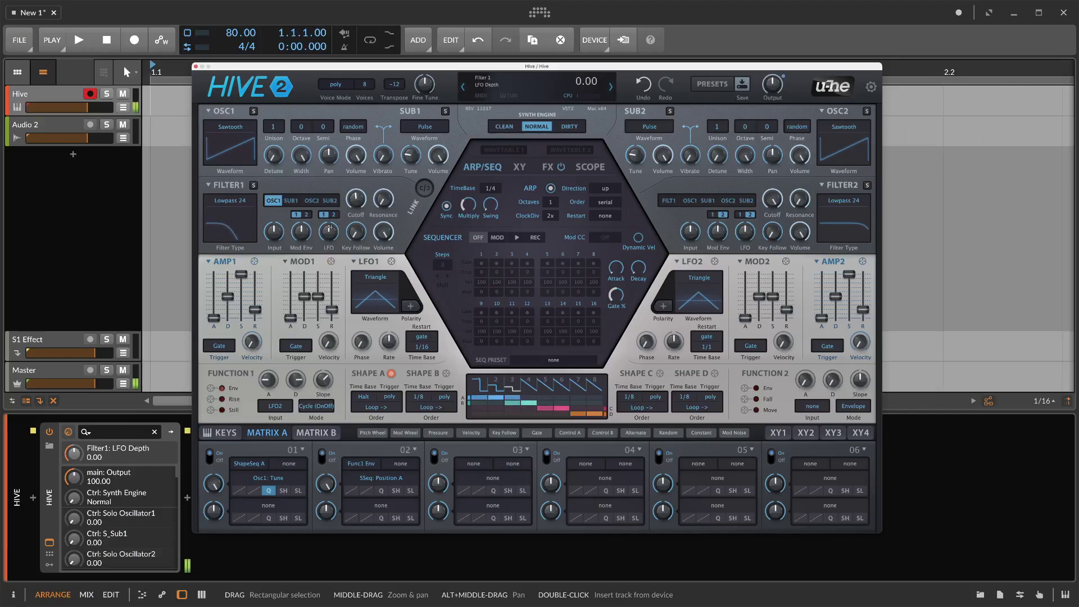
{"action": "left_click_drag", "start_coordinate": [336, 214], "coordinate": [335, 209]}
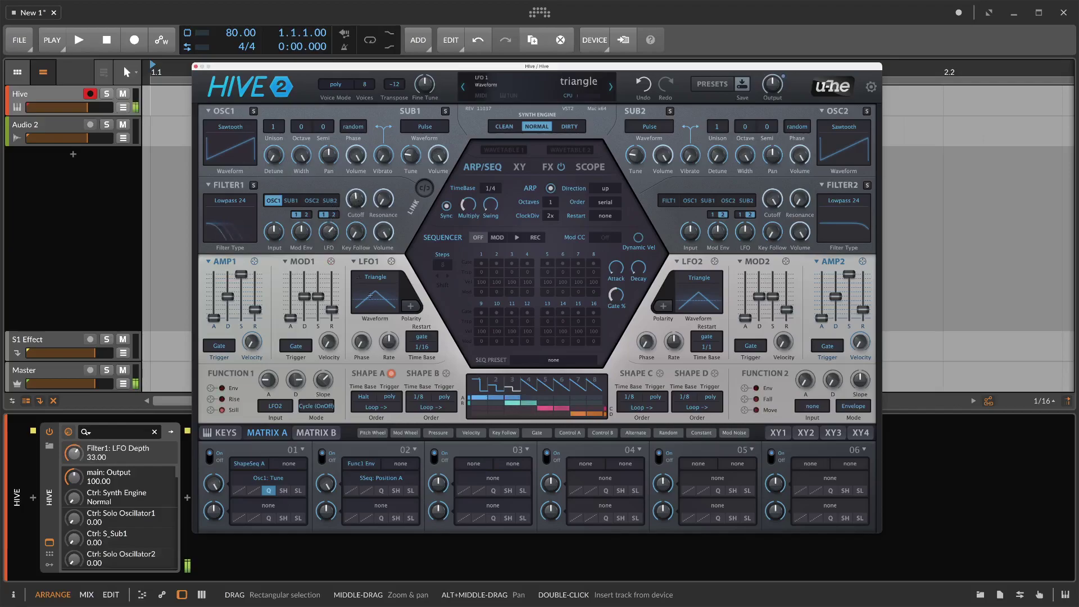
{"action": "left_click", "coordinate": [422, 346]}
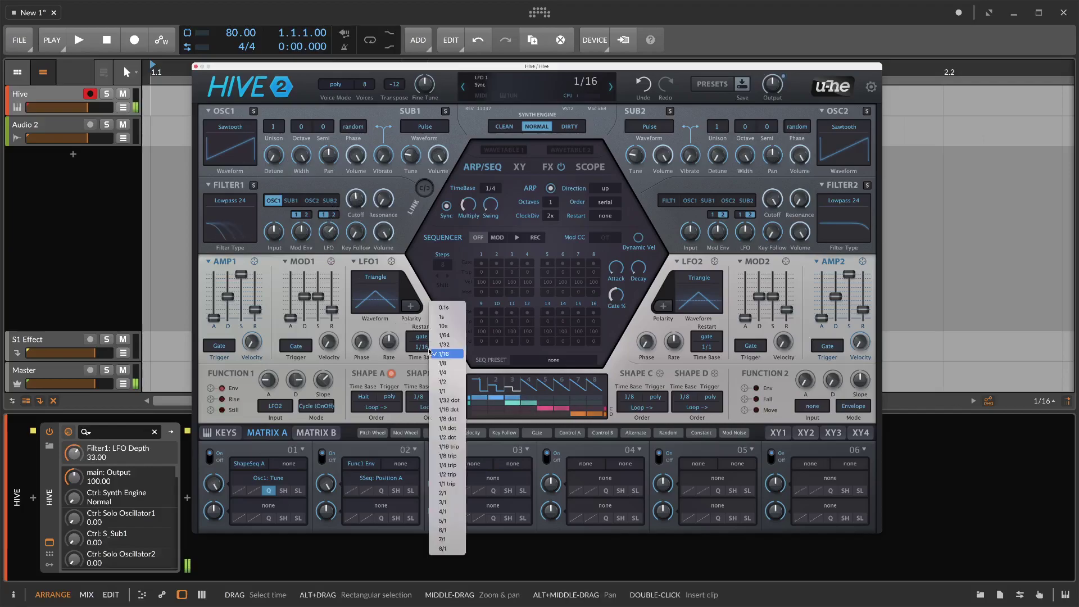
{"action": "left_click", "coordinate": [450, 316]}
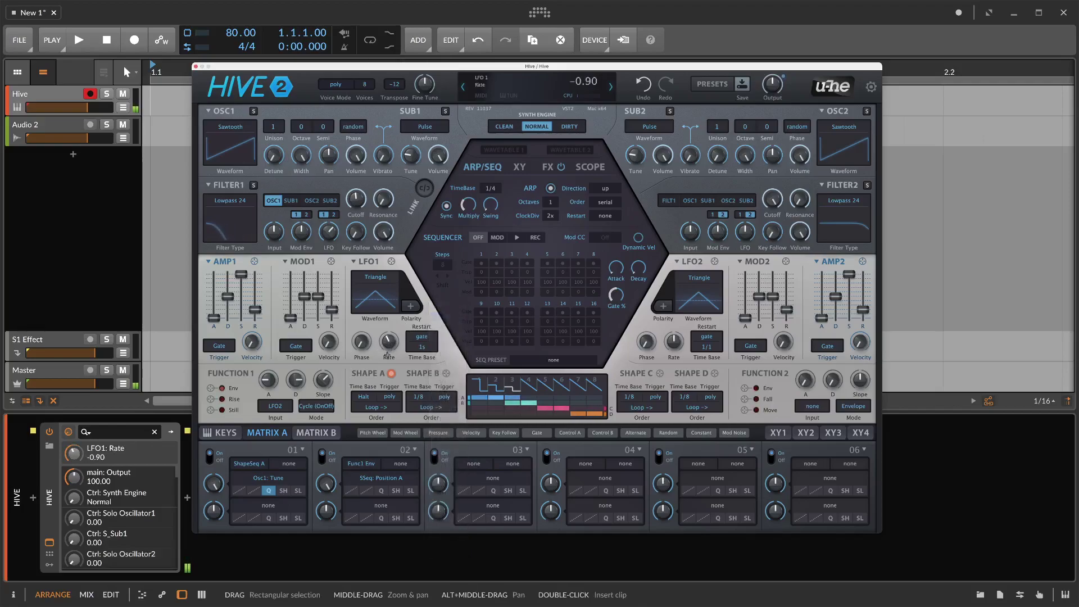
Raise Amp Envelope 1's attack with release 40, and set Function 1's attack to 37 and decay to 85
{"action": "left_click_drag", "start_coordinate": [214, 317], "coordinate": [255, 300]}
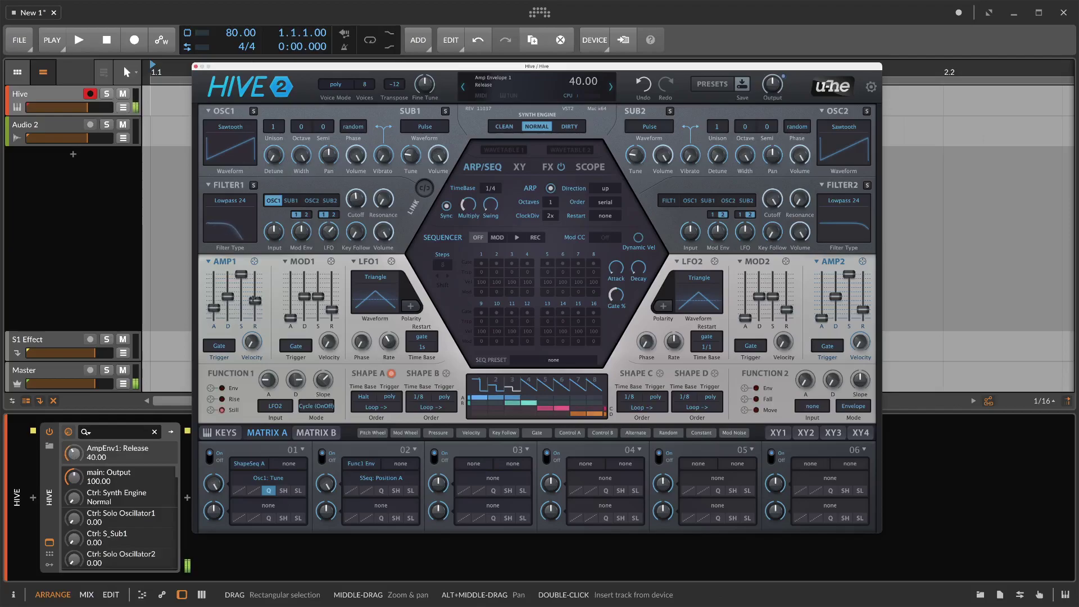
{"action": "left_click_drag", "start_coordinate": [268, 380], "coordinate": [267, 352]}
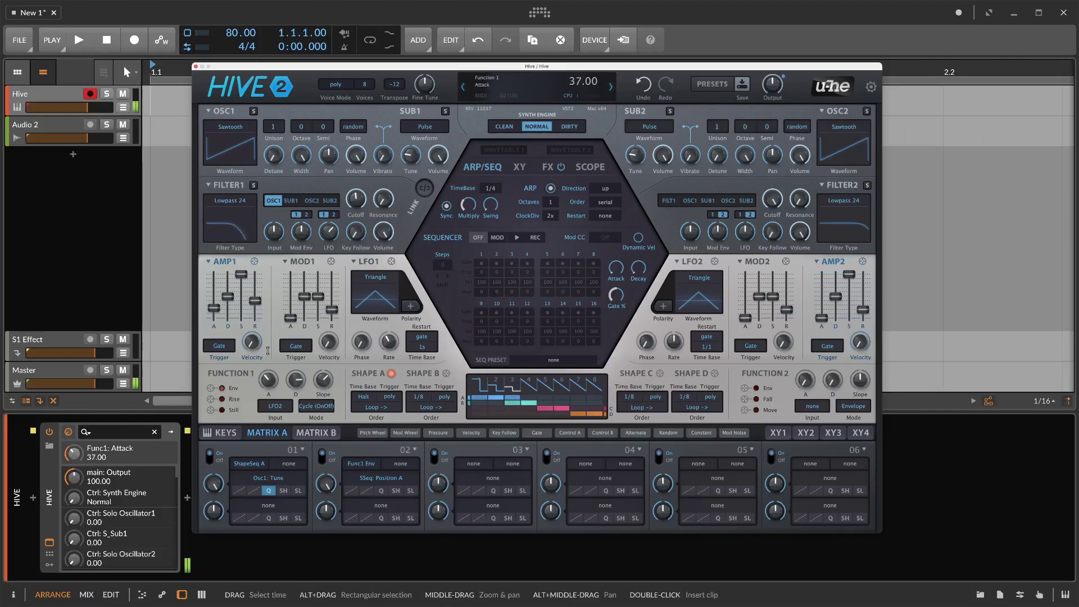
{"action": "mouse_move", "coordinate": [297, 389]}
{"action": "left_mouse_down"}
{"action": "mouse_move", "coordinate": [296, 441]}
{"action": "mouse_move", "coordinate": [298, 382]}
{"action": "left_mouse_up"}
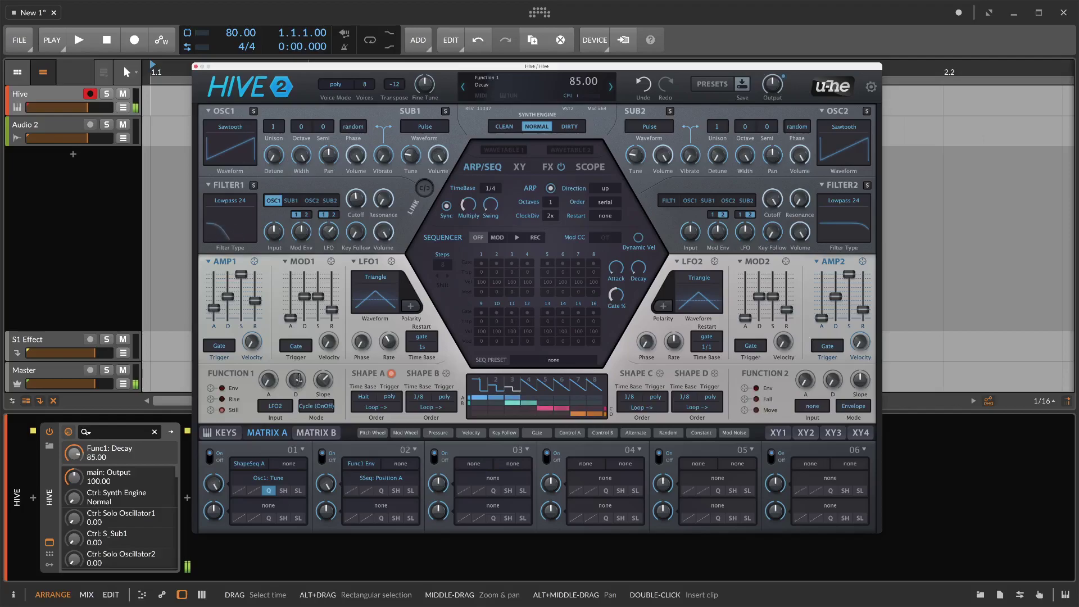
Turn off the arpeggiator and leave only C, E, F and A enabled in the key quantization
{"action": "left_click", "coordinate": [550, 188]}
{"action": "left_click", "coordinate": [544, 168]}
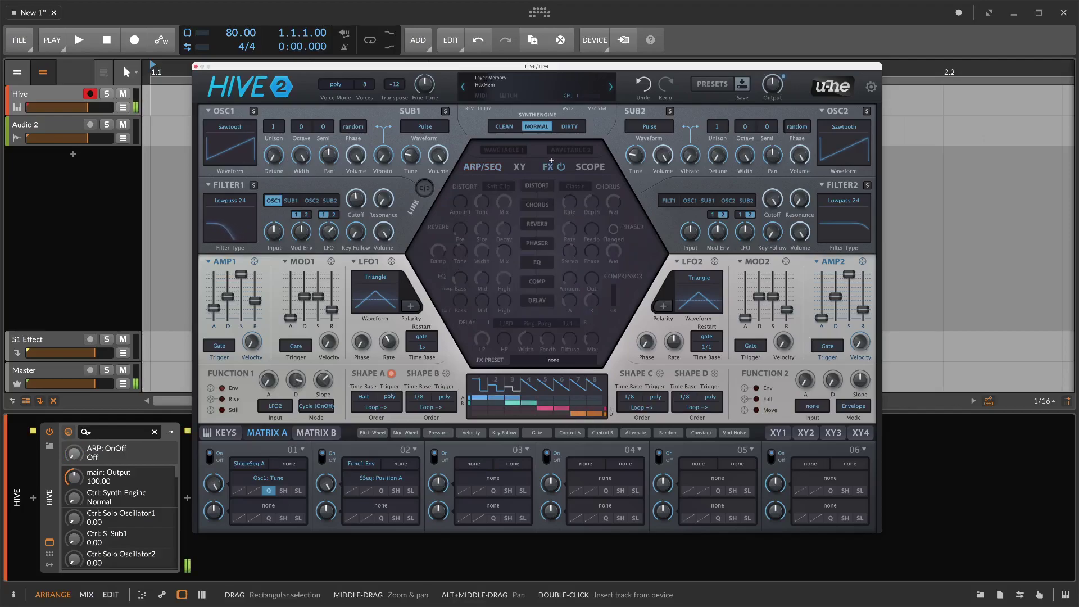
{"action": "left_click", "coordinate": [220, 433]}
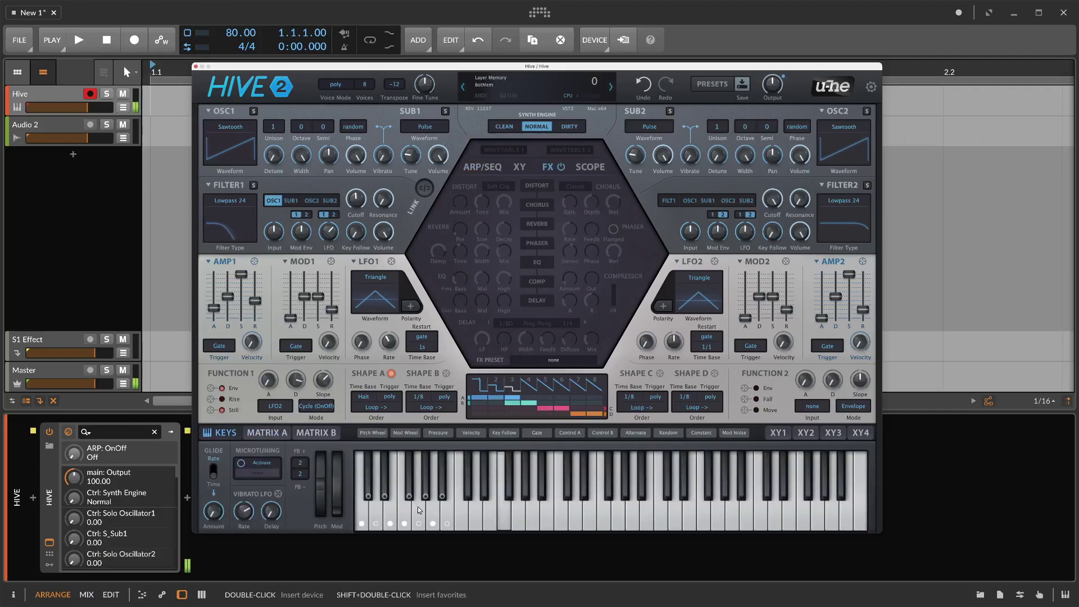
{"action": "left_click", "coordinate": [376, 523]}
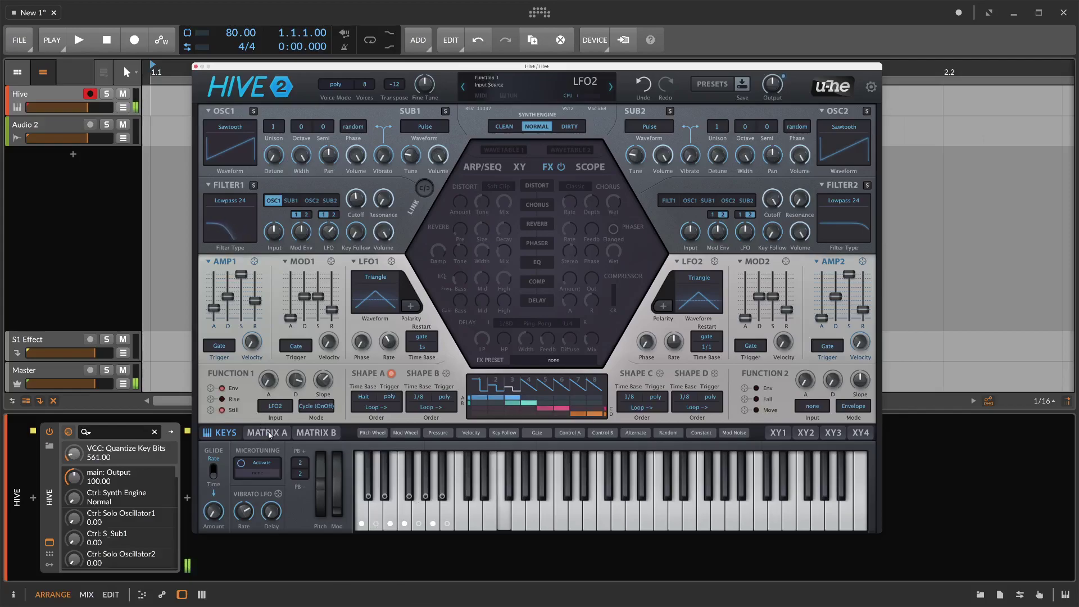
Quantize the Osc1 Tune modulation in matrix slot 1 to the minor scale
{"action": "left_click", "coordinate": [267, 432]}
{"action": "left_click", "coordinate": [269, 491]}
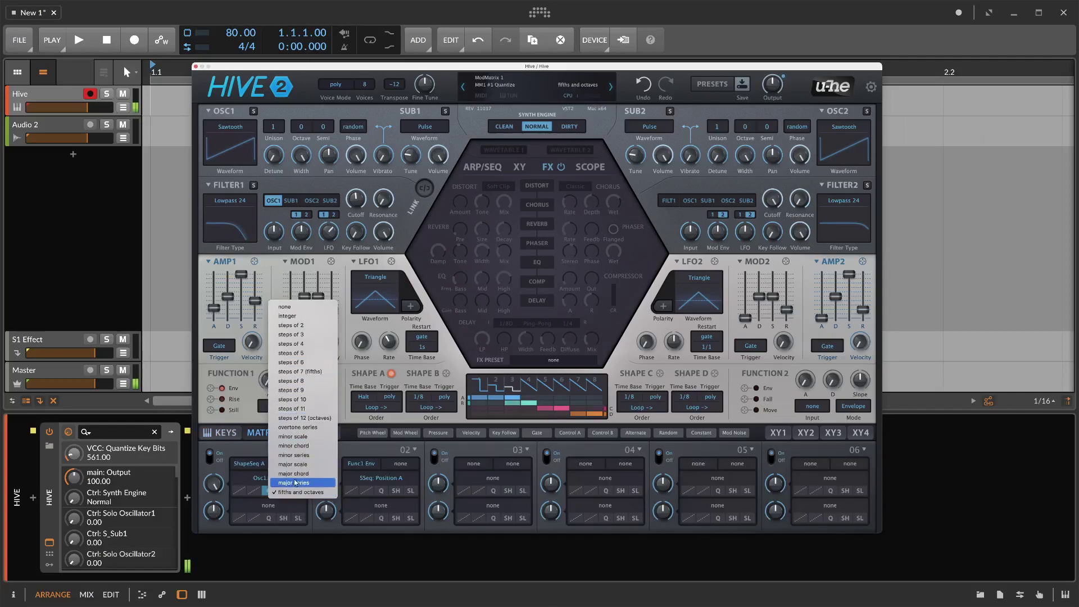
{"action": "left_click", "coordinate": [294, 437]}
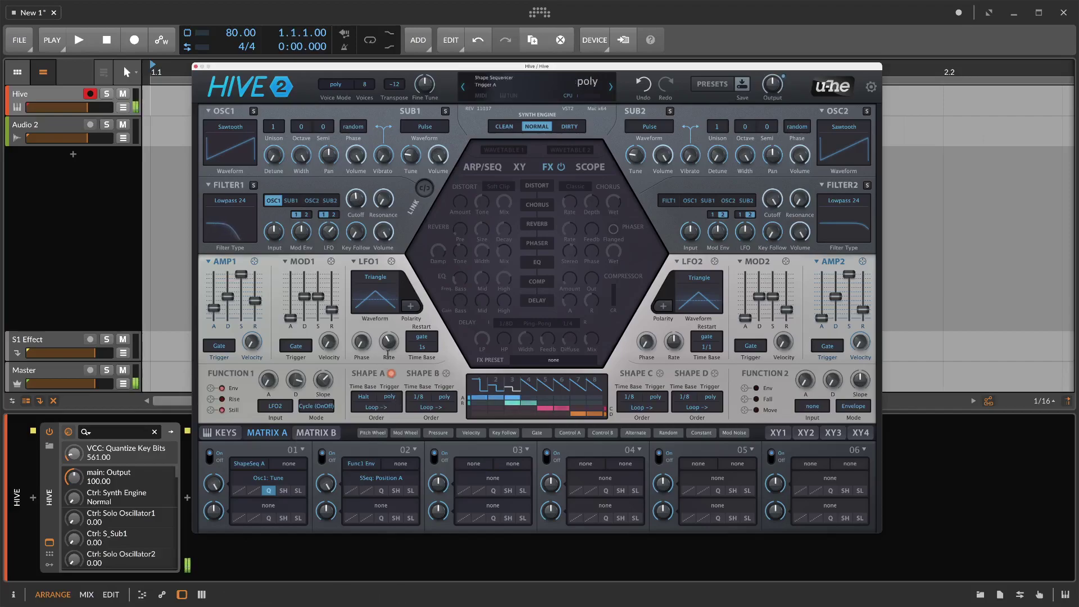
Set LFO1's rate to 1.00 and lower Amp Envelope 1's sustain to 58
{"action": "mouse_move", "coordinate": [389, 342]}
{"action": "left_click_drag", "start_coordinate": [389, 344], "coordinate": [391, 318]}
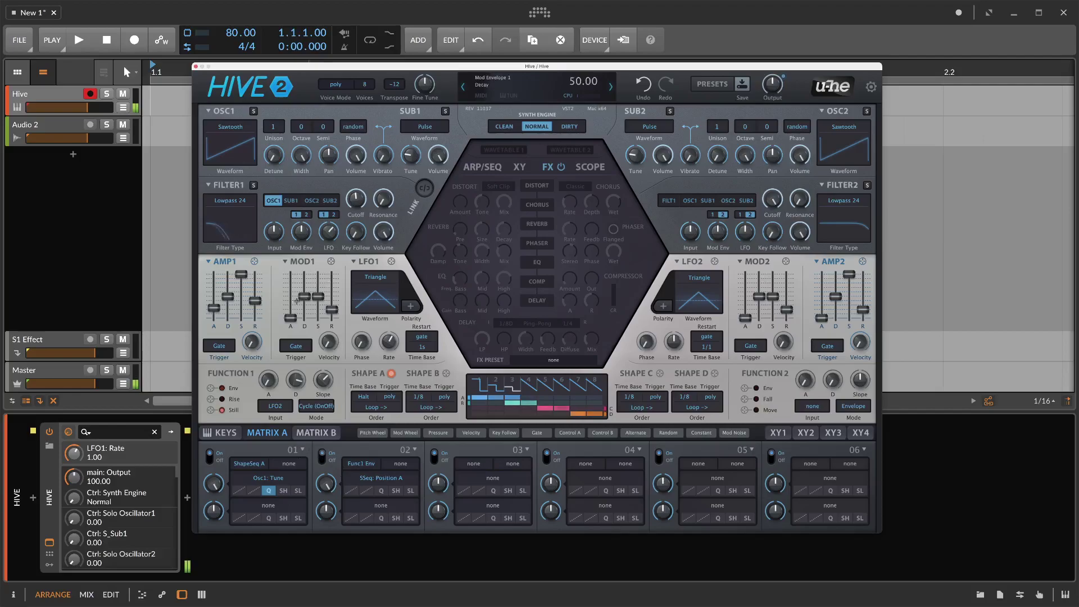
{"action": "left_click", "coordinate": [242, 274]}
{"action": "left_click_drag", "start_coordinate": [241, 273], "coordinate": [241, 292]}
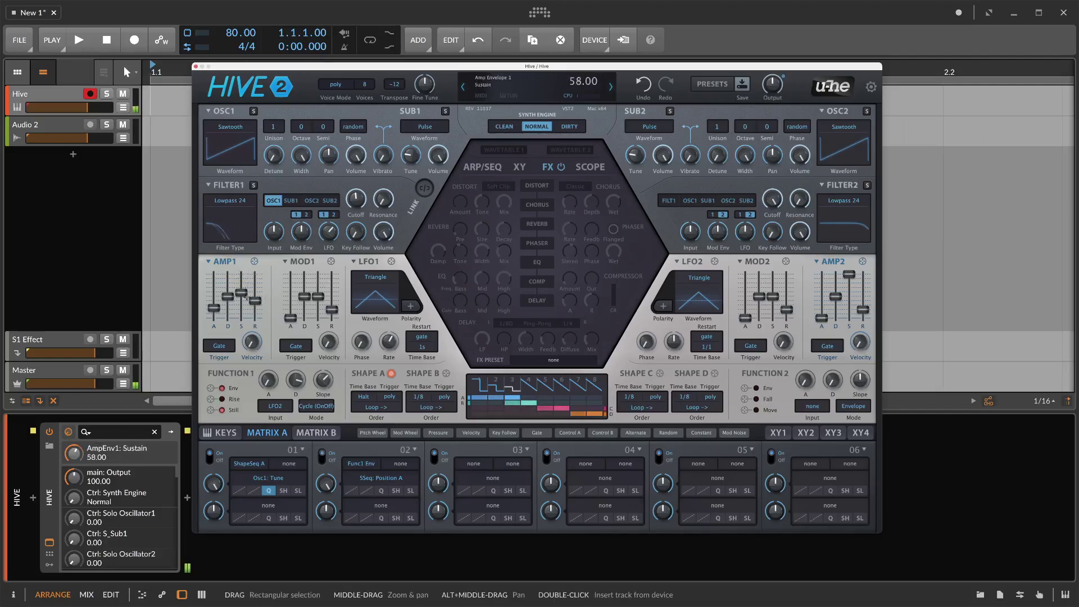
Feed Filter 1 into Filter 2 and set Filter 1's mod envelope depth to 32
{"action": "left_click", "coordinate": [669, 201]}
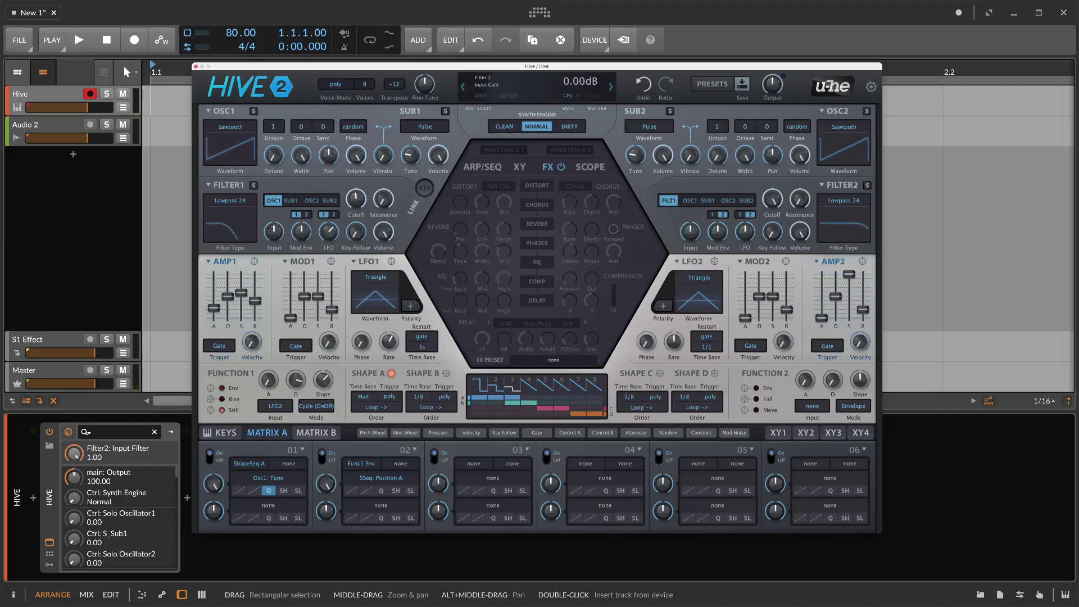
{"action": "left_click_drag", "start_coordinate": [302, 232], "coordinate": [304, 214]}
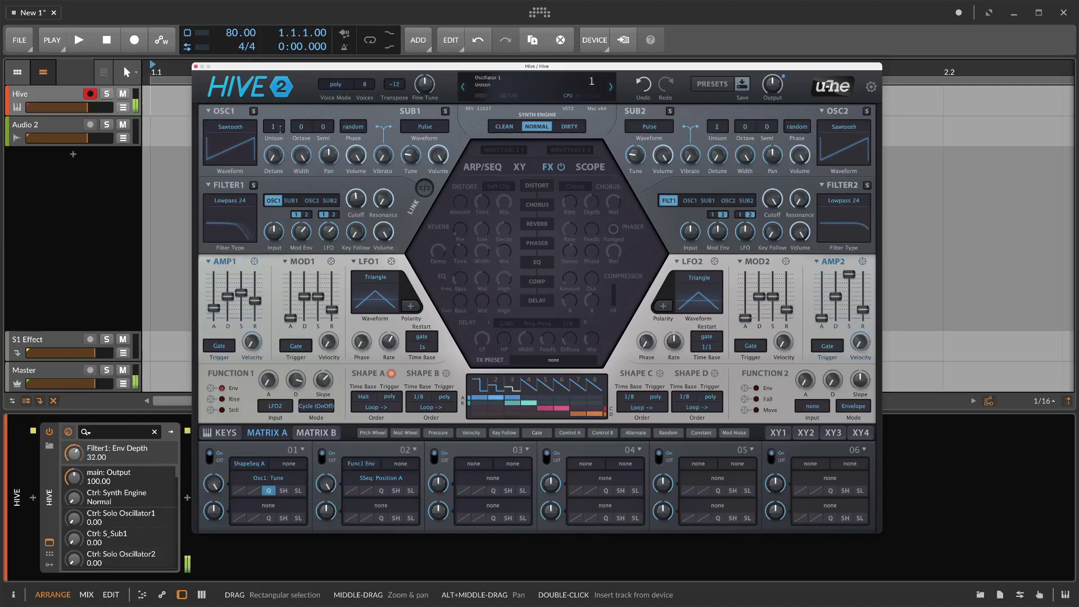
Give oscillator 1 three unison voices with some detune, and lower the Filter 1 cutoff to 71
{"action": "left_click", "coordinate": [274, 127]}
{"action": "left_click", "coordinate": [277, 149]}
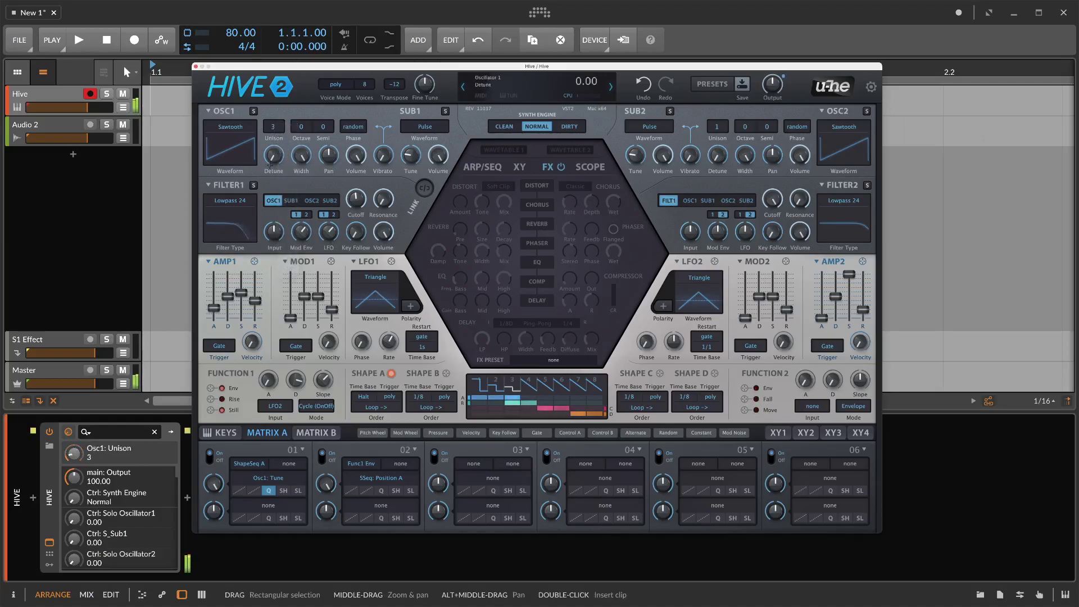
{"action": "mouse_move", "coordinate": [274, 156]}
{"action": "left_mouse_down"}
{"action": "mouse_move", "coordinate": [269, 136]}
{"action": "mouse_move", "coordinate": [270, 149]}
{"action": "left_mouse_up"}
{"action": "left_click_drag", "start_coordinate": [355, 198], "coordinate": [351, 210]}
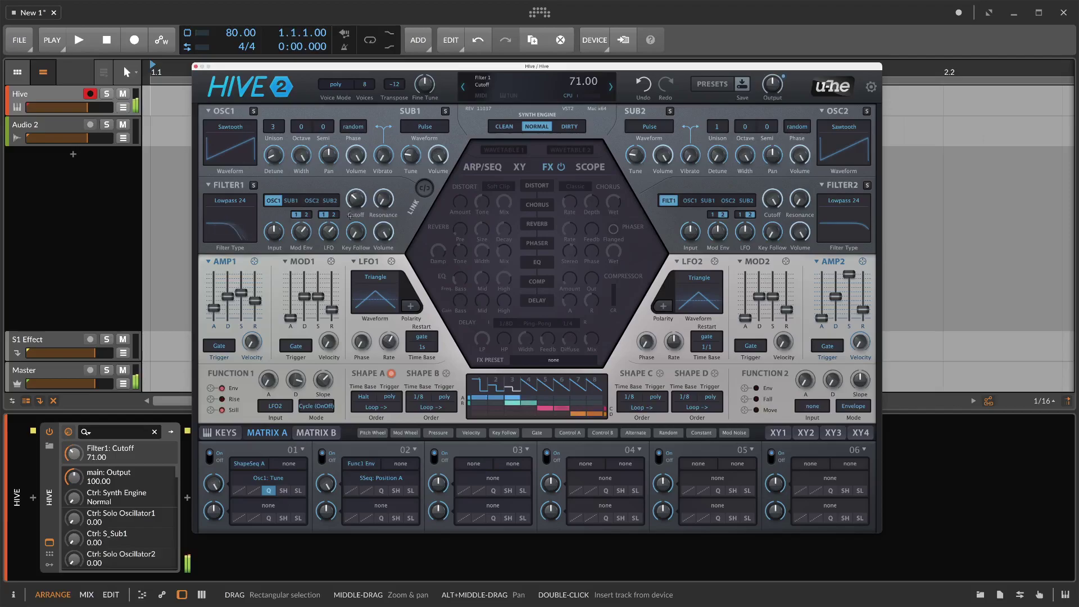
Change Filter 2 to the Reverb type with a mix of 64 and a resonance of about 35
{"action": "left_click", "coordinate": [841, 209]}
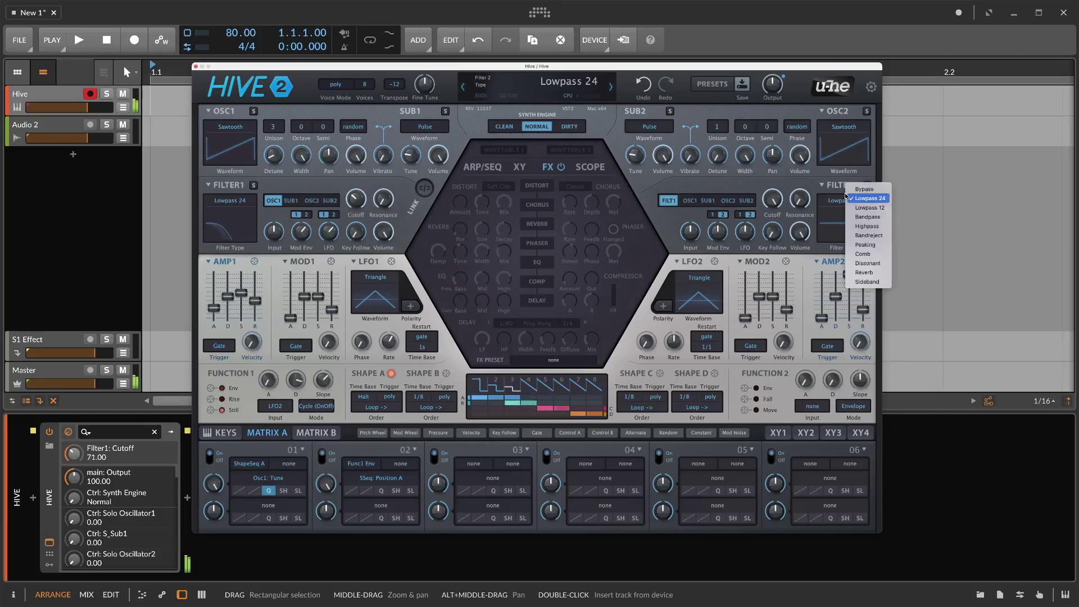
{"action": "left_click", "coordinate": [864, 272]}
{"action": "mouse_move", "coordinate": [860, 229]}
{"action": "left_mouse_down"}
{"action": "mouse_move", "coordinate": [859, 199]}
{"action": "mouse_move", "coordinate": [860, 235]}
{"action": "mouse_move", "coordinate": [860, 208]}
{"action": "mouse_move", "coordinate": [842, 239]}
{"action": "mouse_move", "coordinate": [831, 218]}
{"action": "mouse_move", "coordinate": [860, 226]}
{"action": "mouse_move", "coordinate": [861, 238]}
{"action": "mouse_move", "coordinate": [860, 222]}
{"action": "left_mouse_up"}
{"action": "left_click", "coordinate": [831, 233]}
{"action": "left_click_drag", "start_coordinate": [799, 198], "coordinate": [801, 149]}
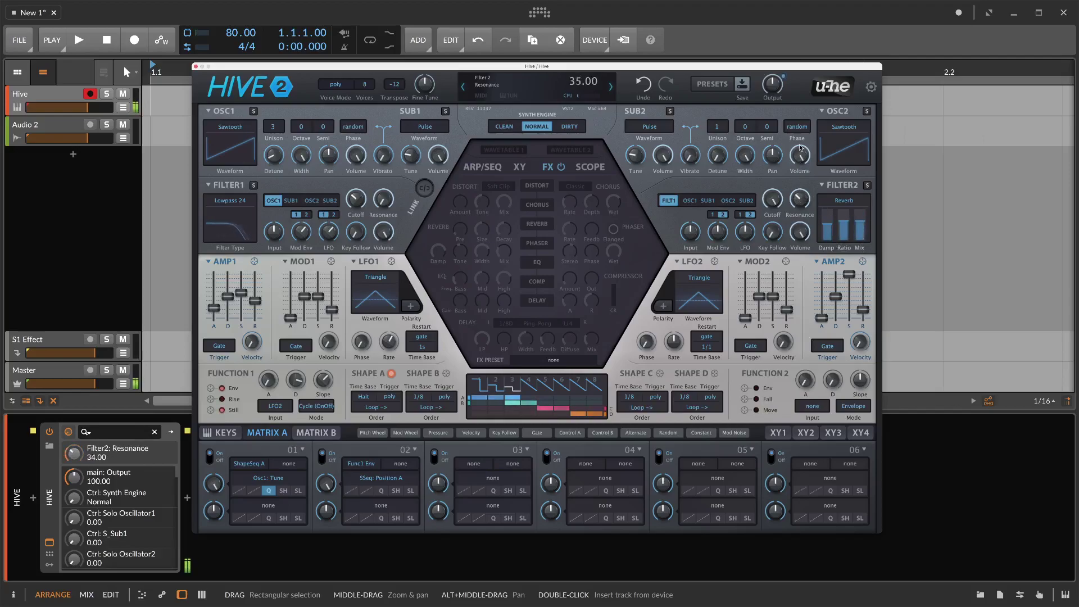
Adjust Filter 2's cutoff, reset its LFO depth to 0 and raise the reverb mix to 100
{"action": "left_click_drag", "start_coordinate": [772, 199], "coordinate": [782, 238]}
{"action": "mouse_move", "coordinate": [744, 231]}
{"action": "left_mouse_down"}
{"action": "mouse_move", "coordinate": [745, 221]}
{"action": "mouse_move", "coordinate": [748, 230]}
{"action": "left_mouse_up"}
{"action": "double_click", "coordinate": [748, 232]}
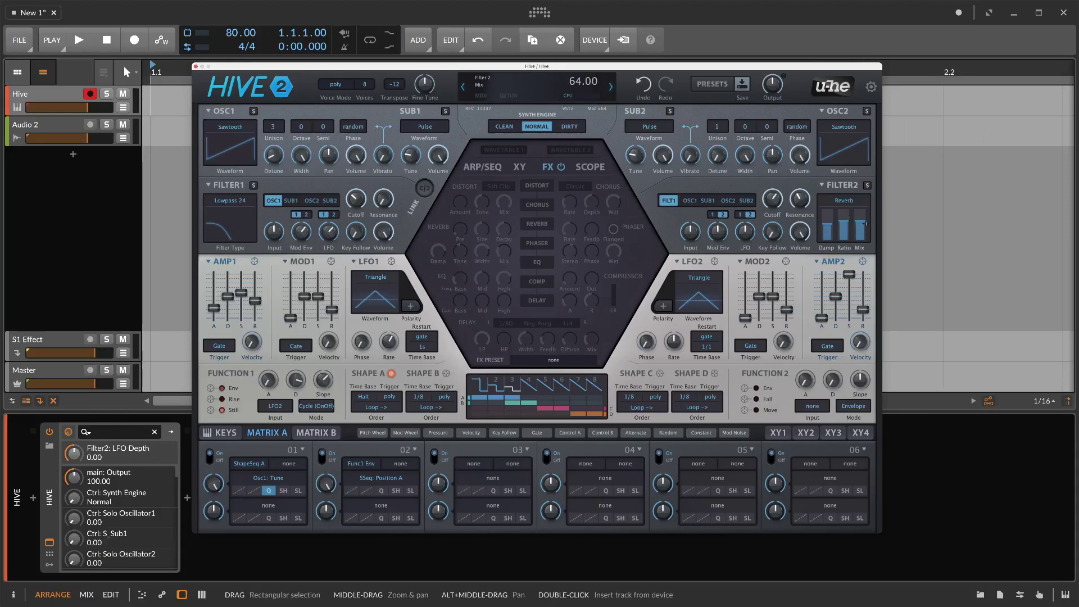
{"action": "left_click_drag", "start_coordinate": [858, 230], "coordinate": [861, 169]}
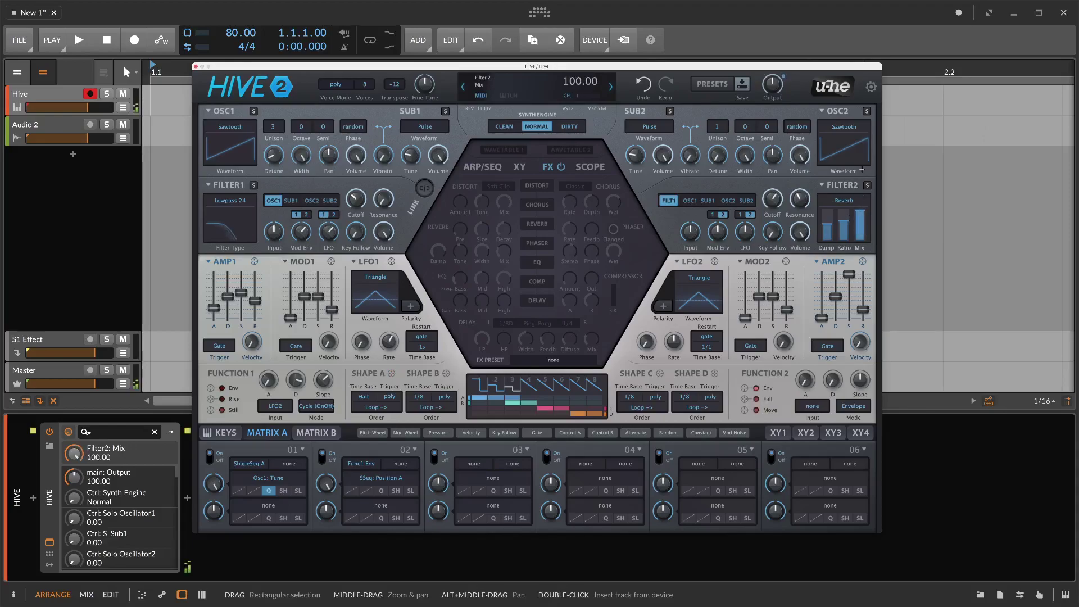
Fine-tune Filter 2's resonance and set its cutoff to 71
{"action": "mouse_move", "coordinate": [798, 214]}
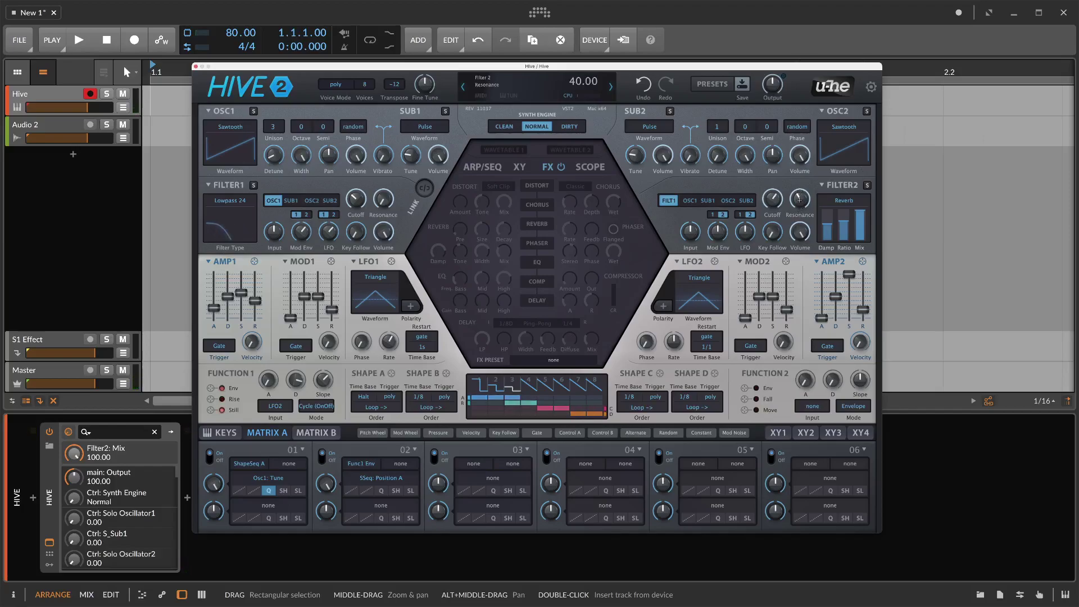
{"action": "mouse_move", "coordinate": [772, 198]}
{"action": "left_click", "coordinate": [799, 200]}
{"action": "mouse_move", "coordinate": [798, 199]}
{"action": "left_mouse_down"}
{"action": "mouse_move", "coordinate": [800, 240]}
{"action": "mouse_move", "coordinate": [807, 156]}
{"action": "mouse_move", "coordinate": [808, 219]}
{"action": "mouse_move", "coordinate": [808, 205]}
{"action": "left_mouse_up"}
{"action": "left_click_drag", "start_coordinate": [775, 204], "coordinate": [778, 236]}
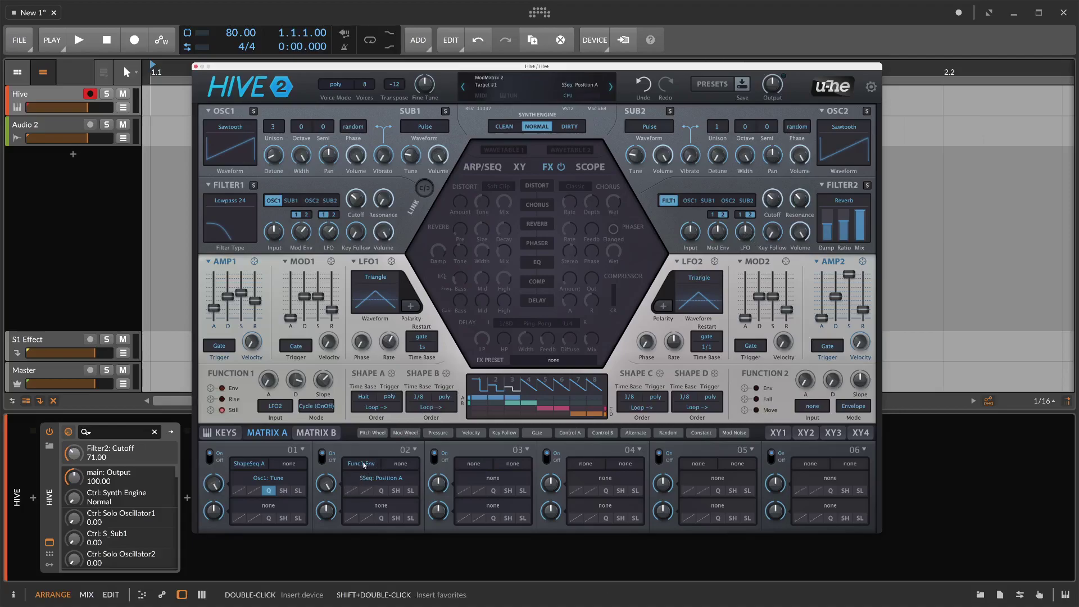
Change LFO2's waveform to rand hold, keeping its time base at 1/1
{"action": "left_click", "coordinate": [704, 350]}
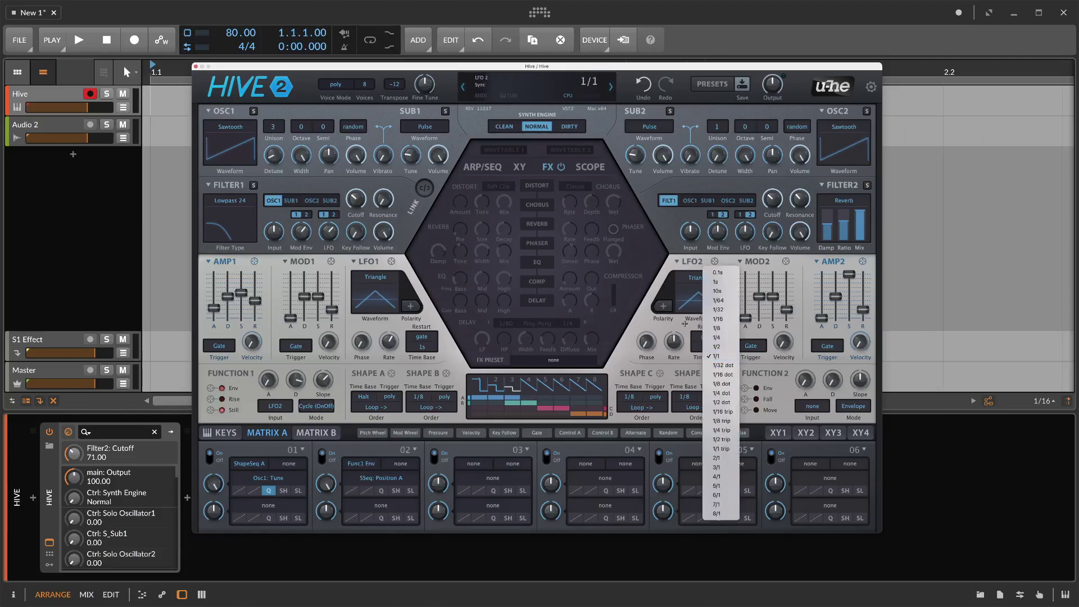
{"action": "left_click", "coordinate": [705, 356]}
{"action": "left_click", "coordinate": [703, 282]}
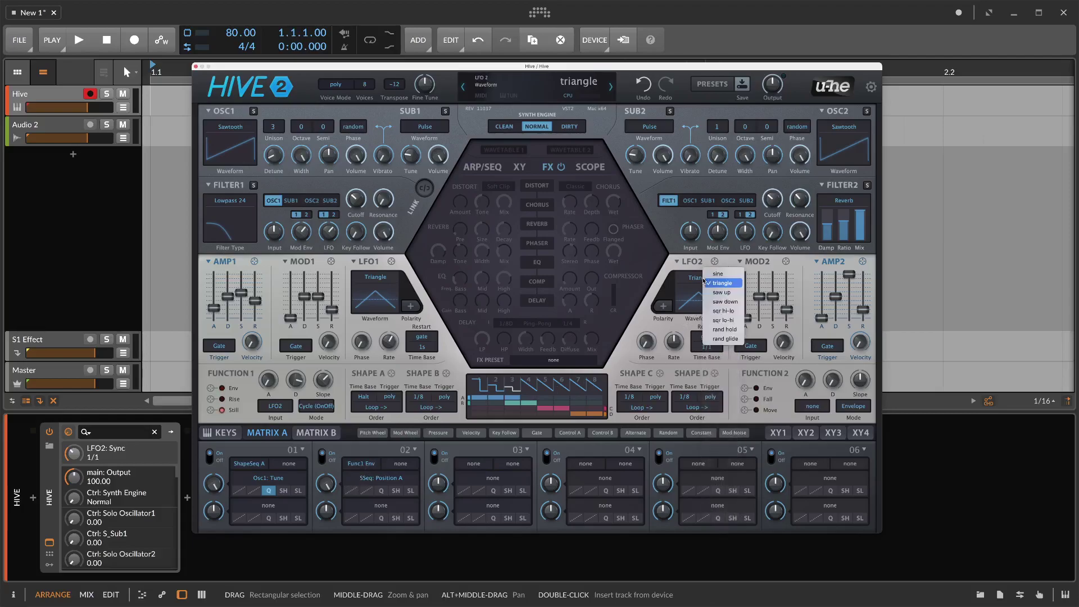
{"action": "left_click", "coordinate": [720, 329]}
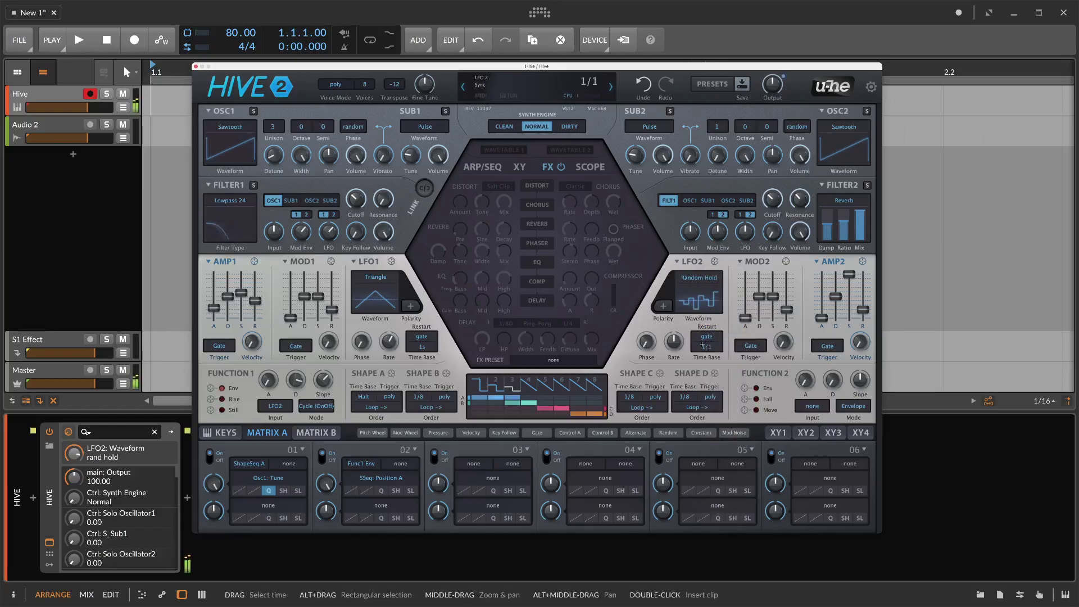
Adjust Filter 2's LFO depth, lower its cutoff to 30 and set LFO2's time base to 1s
{"action": "left_click_drag", "start_coordinate": [738, 234], "coordinate": [737, 220]}
{"action": "left_click", "coordinate": [775, 196]}
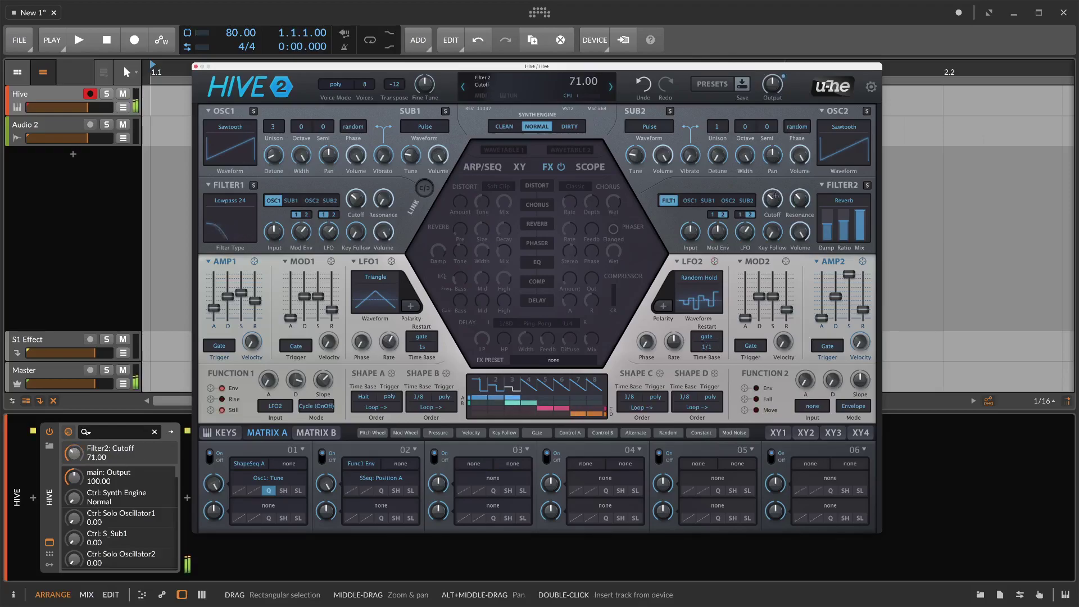
{"action": "left_click", "coordinate": [707, 348]}
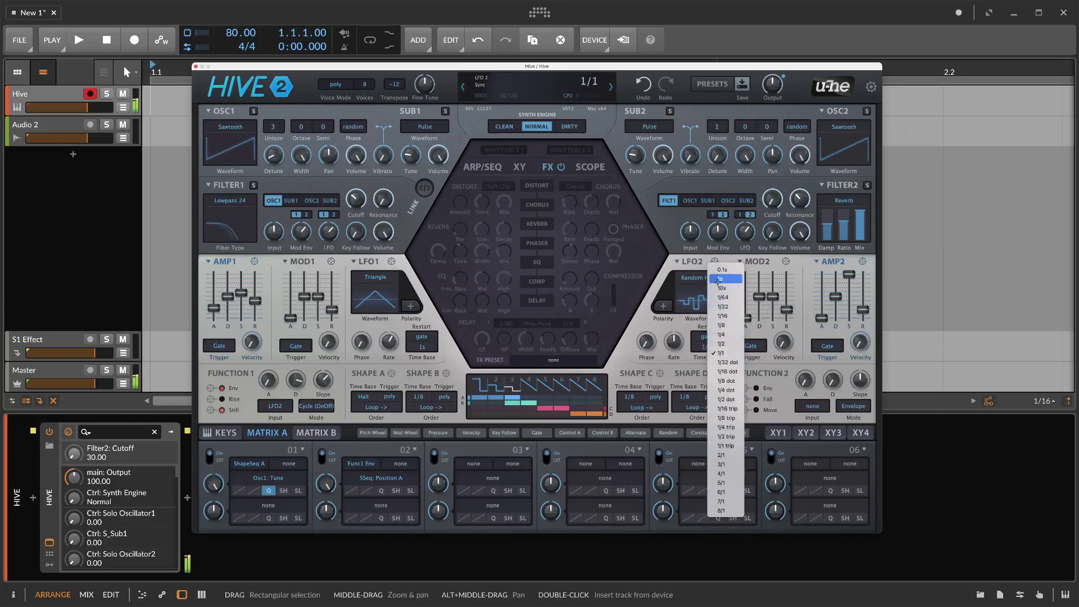
{"action": "left_click", "coordinate": [720, 279]}
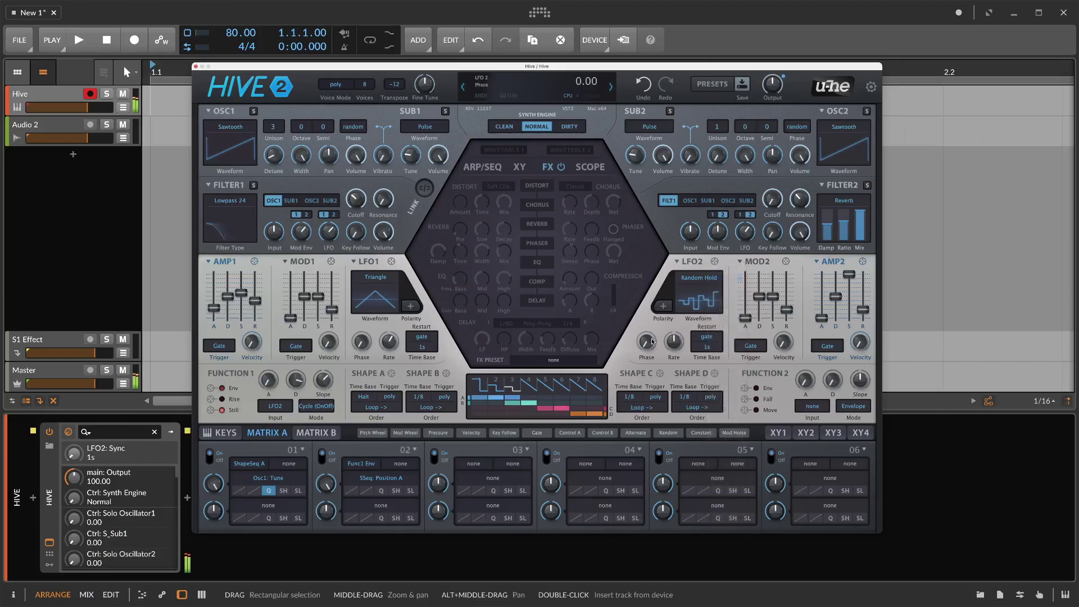
Set Filter 2's LFO depth to 47 and its reverb ratio to 62
{"action": "left_click", "coordinate": [745, 233]}
{"action": "left_click_drag", "start_coordinate": [748, 238], "coordinate": [748, 227]}
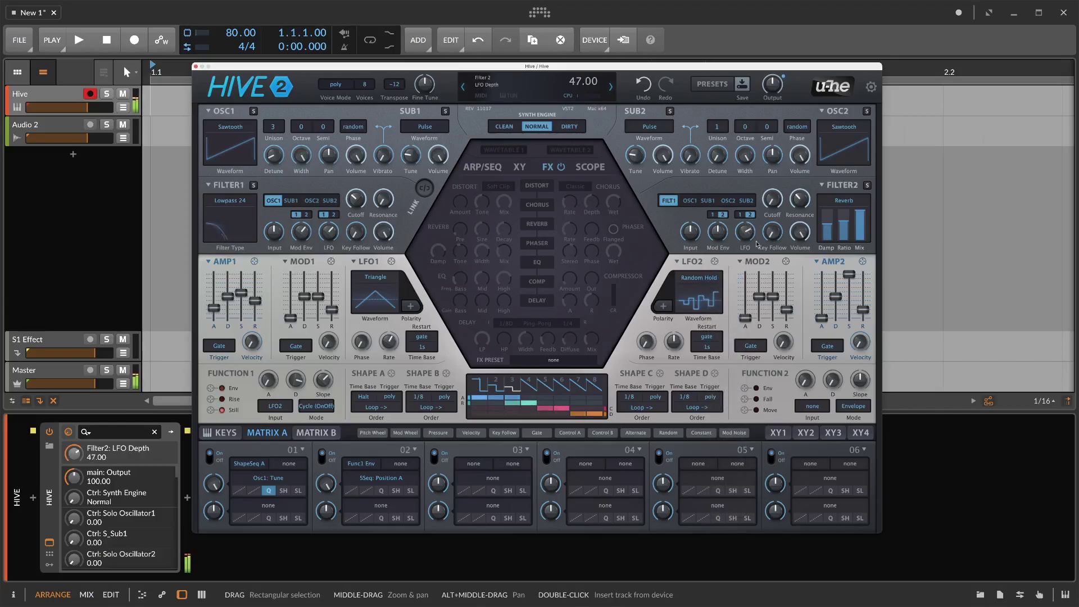
{"action": "mouse_move", "coordinate": [827, 231]}
{"action": "left_mouse_down"}
{"action": "mouse_move", "coordinate": [830, 197]}
{"action": "mouse_move", "coordinate": [830, 238]}
{"action": "mouse_move", "coordinate": [846, 214]}
{"action": "mouse_move", "coordinate": [844, 229]}
{"action": "left_mouse_up"}
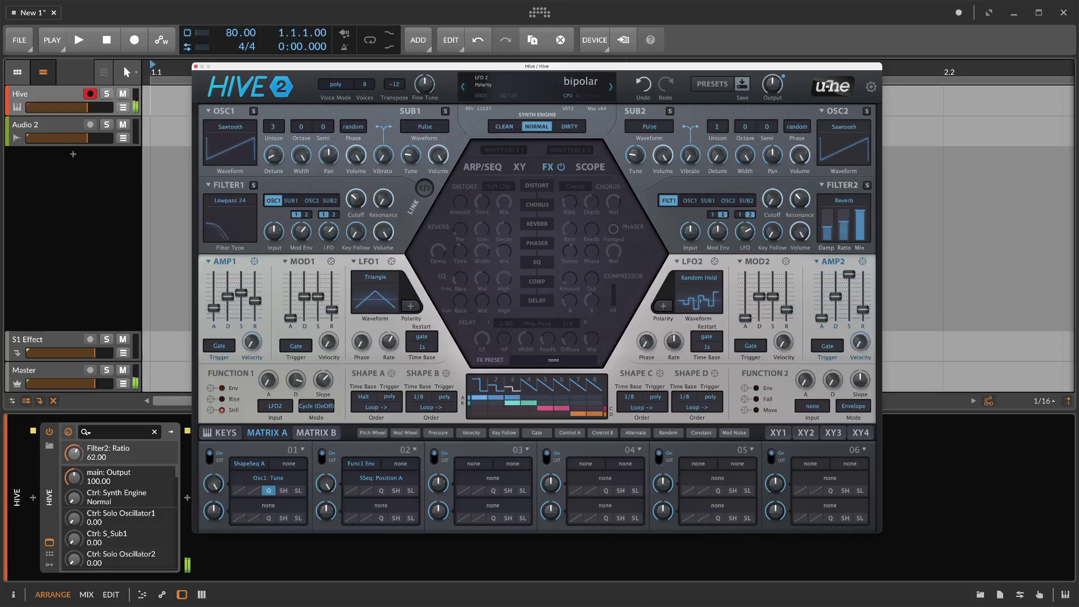
Adjust Filter 2's resonance to 36, keeping LFO2's waveform at rand hold
{"action": "left_click", "coordinate": [707, 276]}
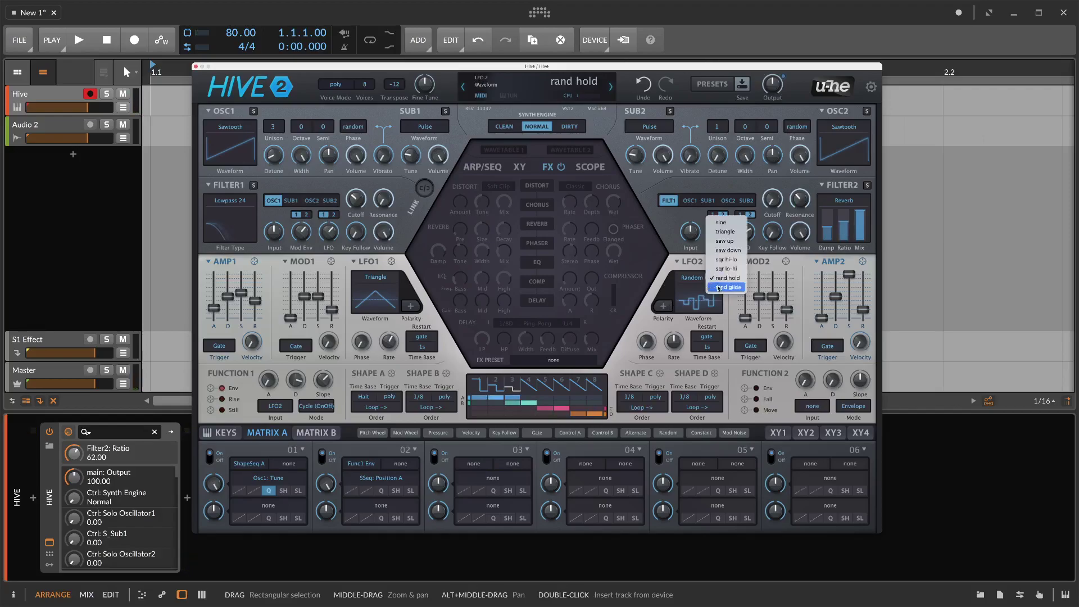
{"action": "left_click", "coordinate": [687, 271]}
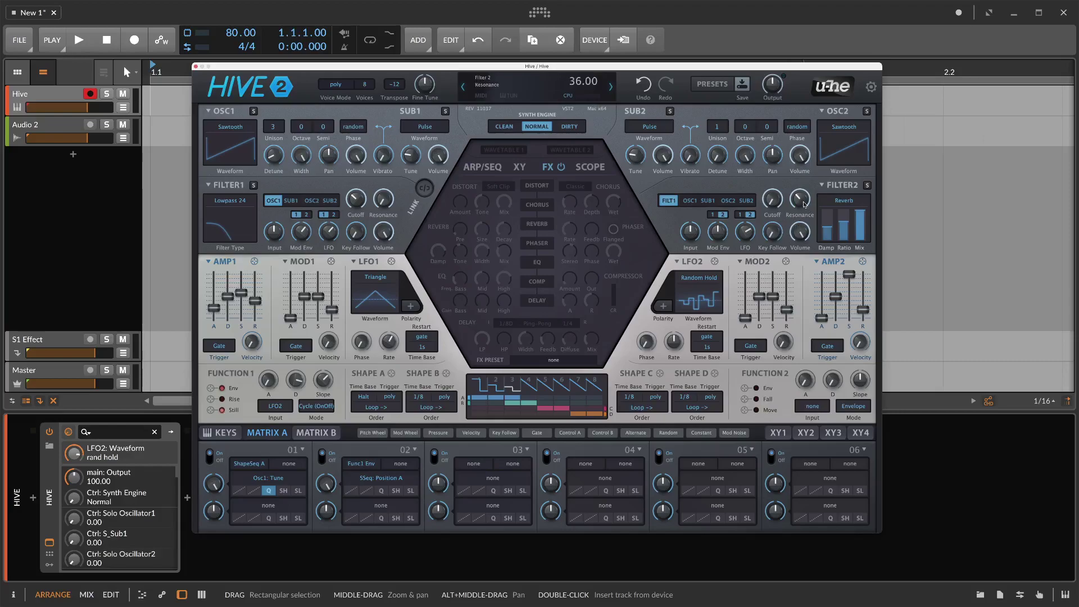
{"action": "mouse_move", "coordinate": [804, 204]}
{"action": "left_mouse_down"}
{"action": "mouse_move", "coordinate": [801, 239]}
{"action": "mouse_move", "coordinate": [799, 204]}
{"action": "left_mouse_up"}
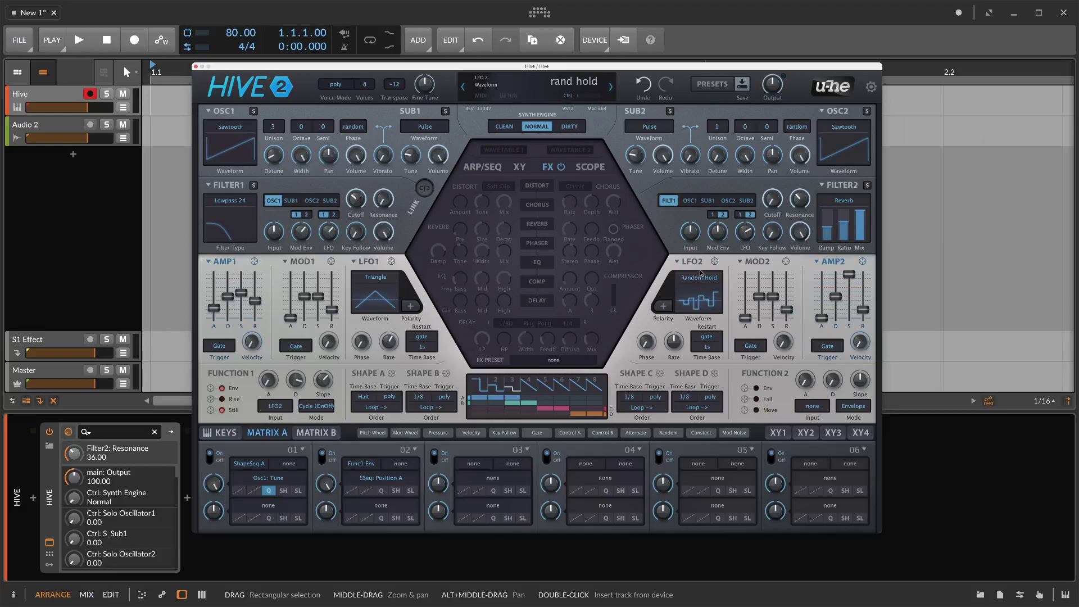
Change LFO2's waveform to rand glide with a rate of -1.70, and fine-tune Filter 2's resonance around 36
{"action": "left_click", "coordinate": [706, 283]}
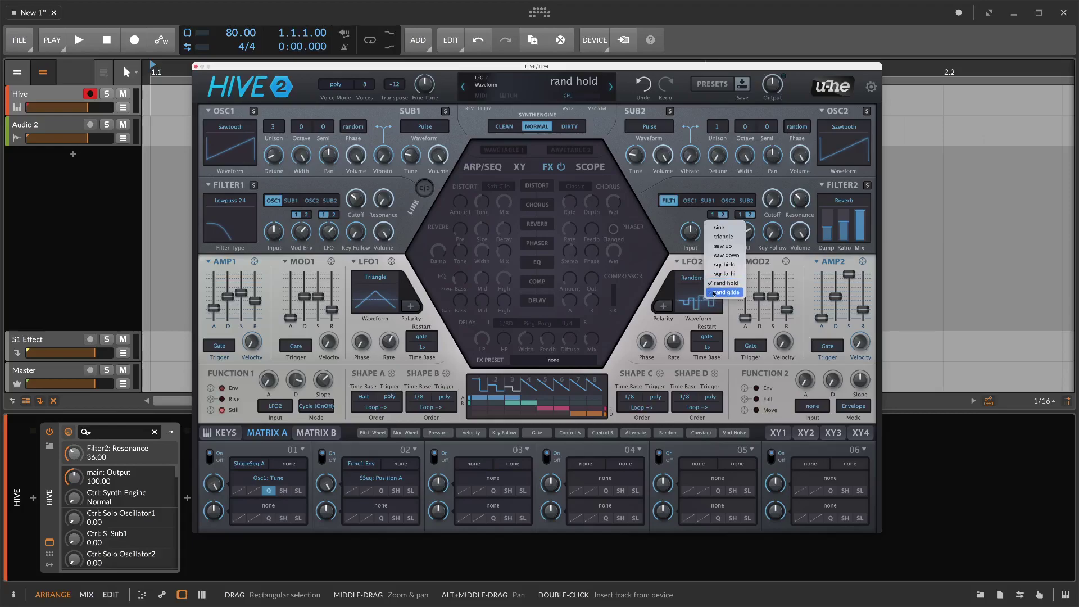
{"action": "left_click", "coordinate": [714, 293]}
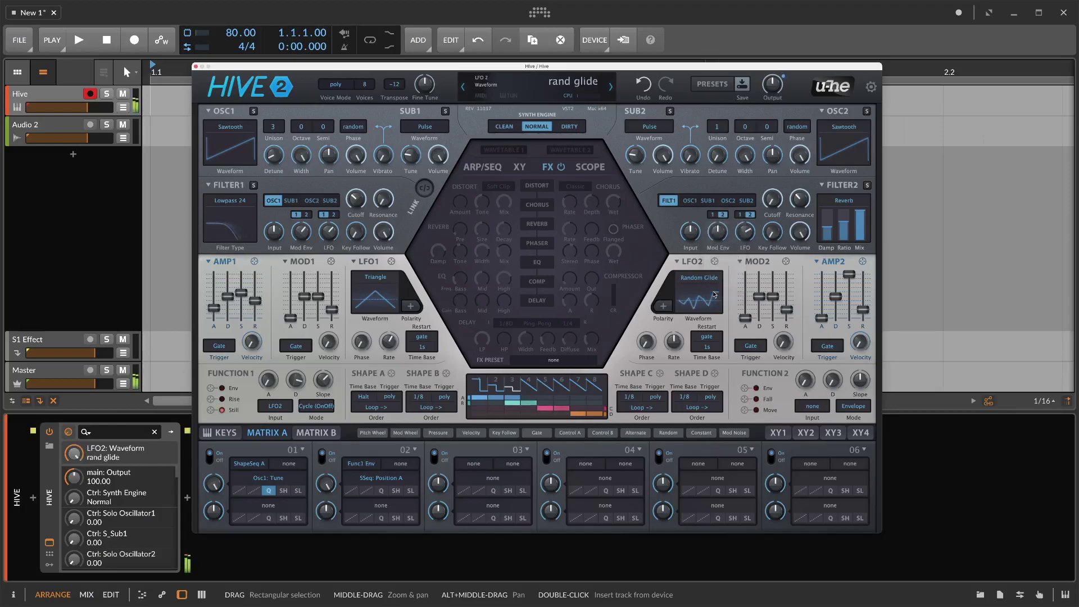
{"action": "left_click_drag", "start_coordinate": [673, 342], "coordinate": [675, 360]}
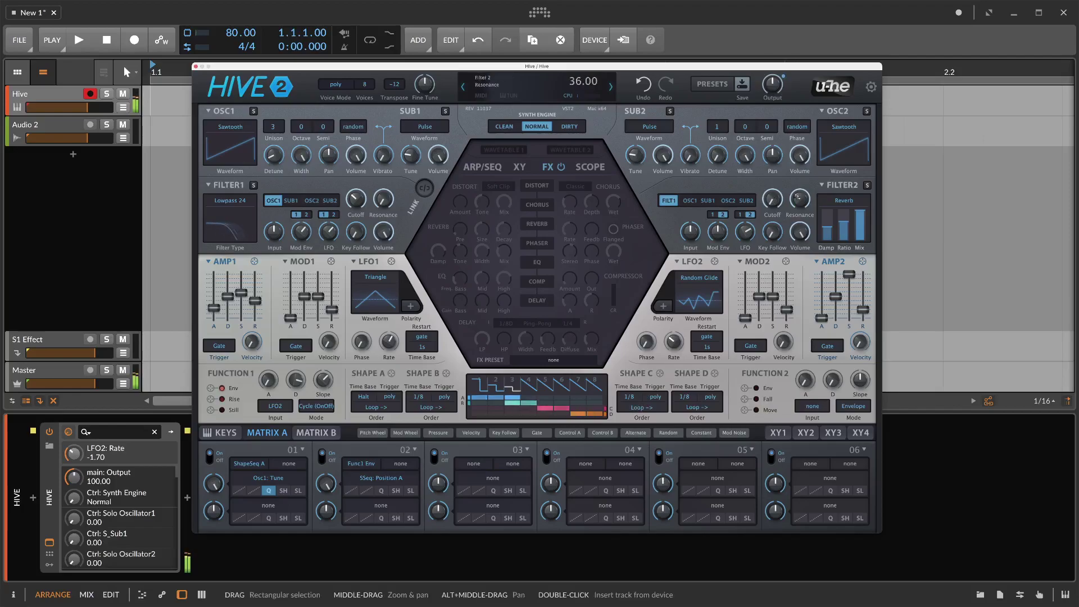
{"action": "mouse_move", "coordinate": [793, 195]}
{"action": "left_mouse_down"}
{"action": "mouse_move", "coordinate": [807, 251]}
{"action": "mouse_move", "coordinate": [800, 198]}
{"action": "left_mouse_up"}
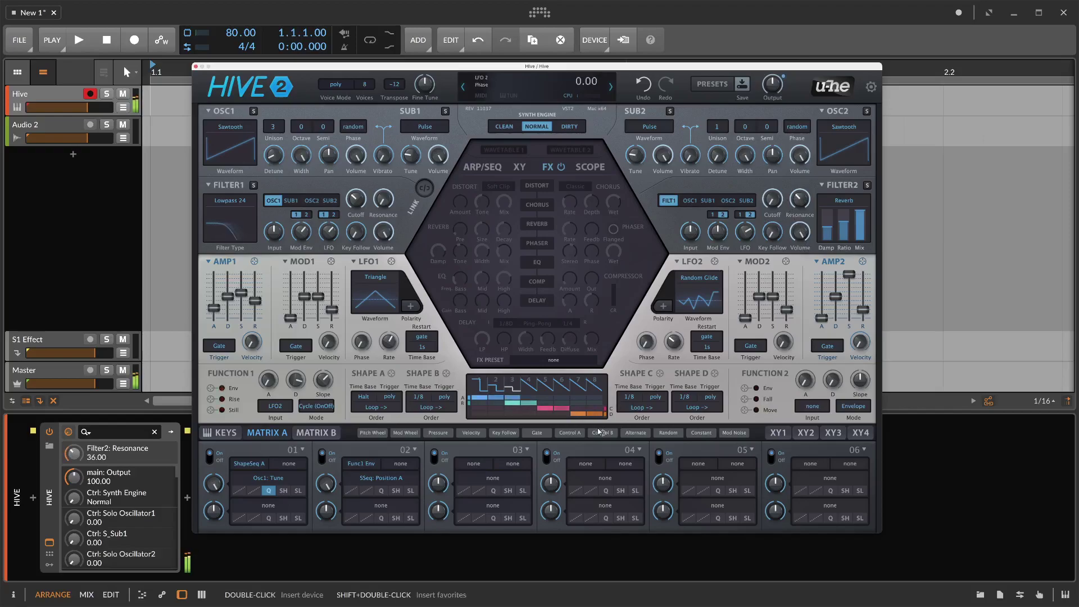
Set LFO1's rate to -1.40 and raise the sustain of the Amp 1 envelope
{"action": "left_click", "coordinate": [390, 339]}
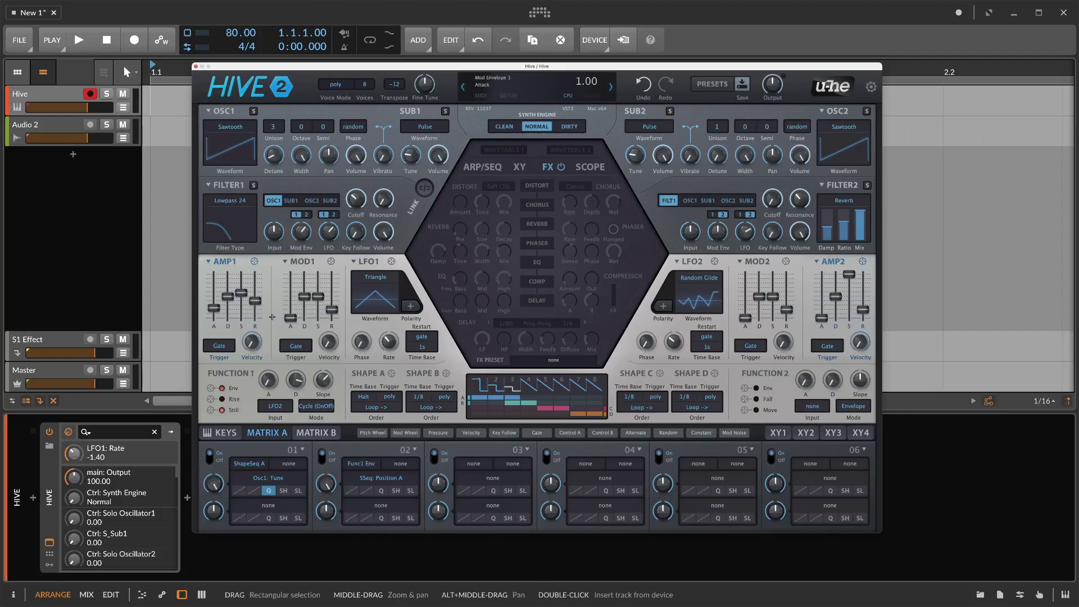
{"action": "left_click", "coordinate": [233, 289]}
{"action": "left_click_drag", "start_coordinate": [241, 293], "coordinate": [241, 281]}
Change Filter 1's type to Lowpass 12 and set oscillator 1's detune to 0
{"action": "left_click", "coordinate": [233, 204]}
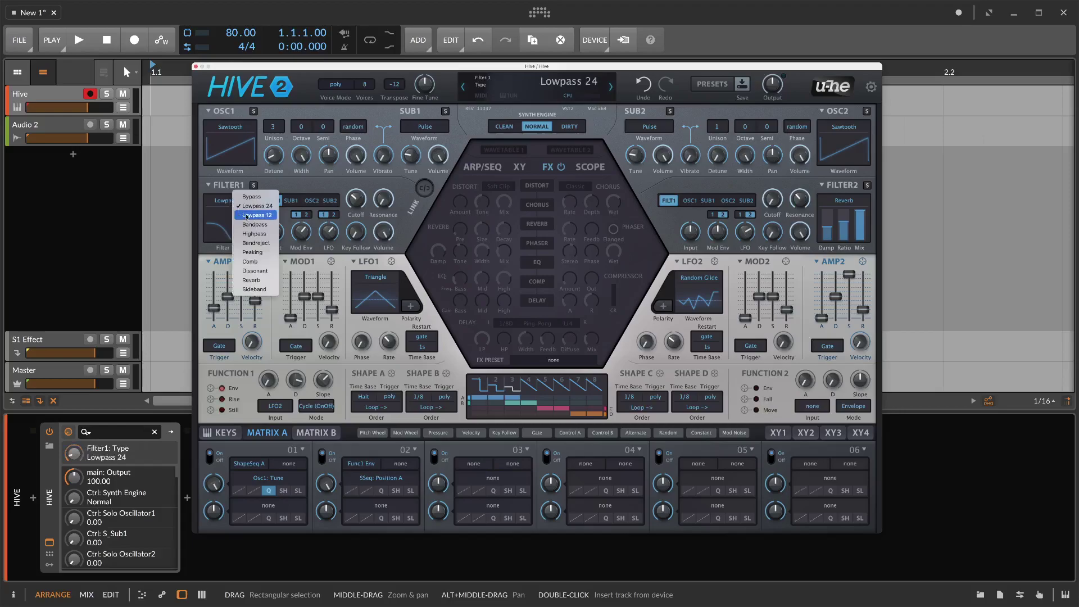
{"action": "left_click", "coordinate": [247, 216]}
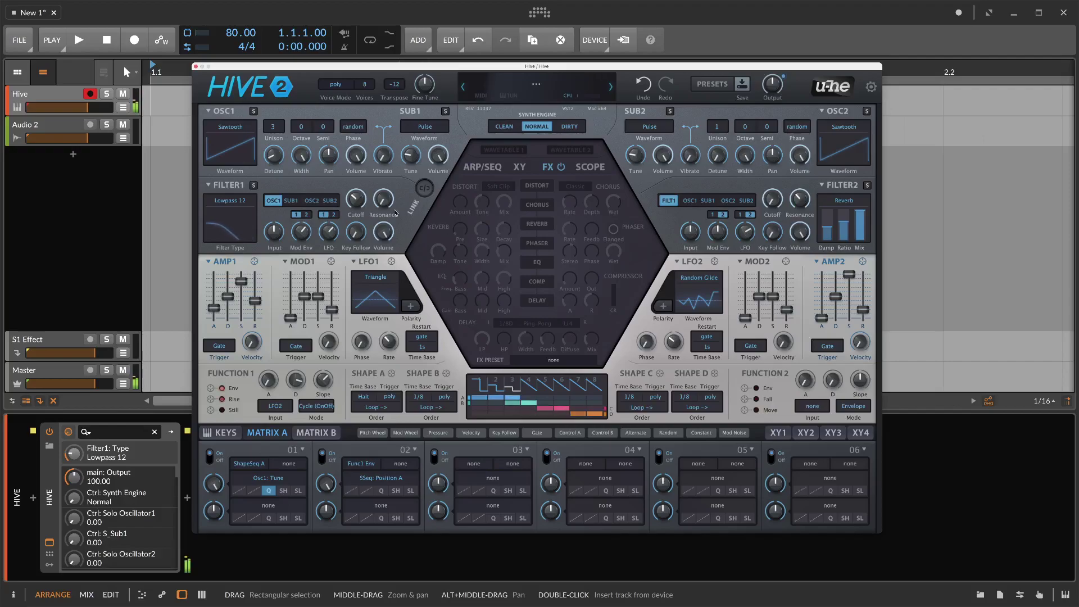
{"action": "left_click", "coordinate": [274, 155]}
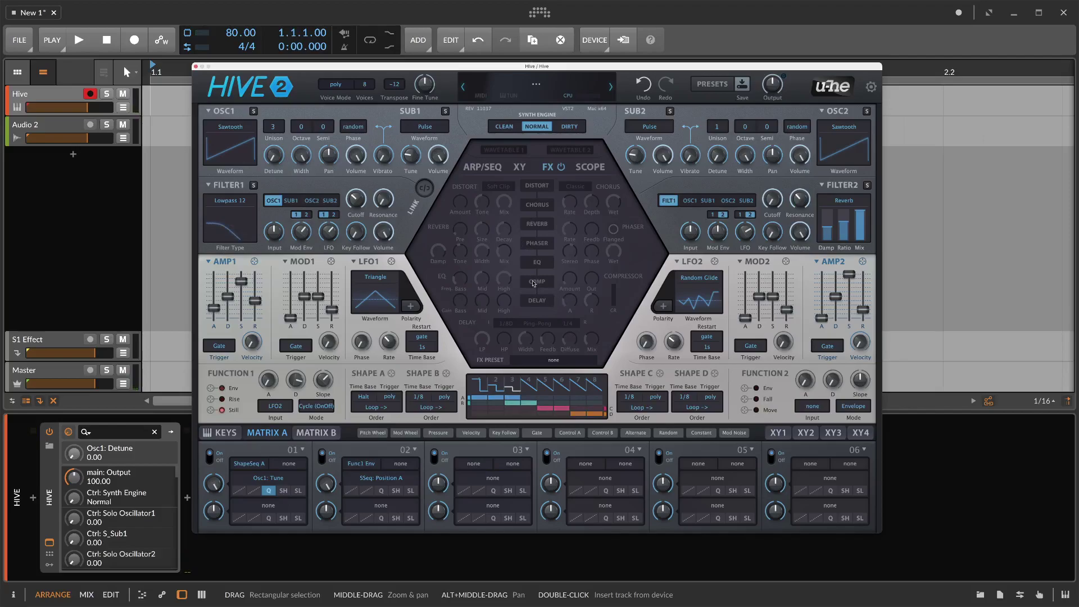
Enable the Distort effect, set its type to Hard Clip and its amount to 7
{"action": "left_click", "coordinate": [539, 186]}
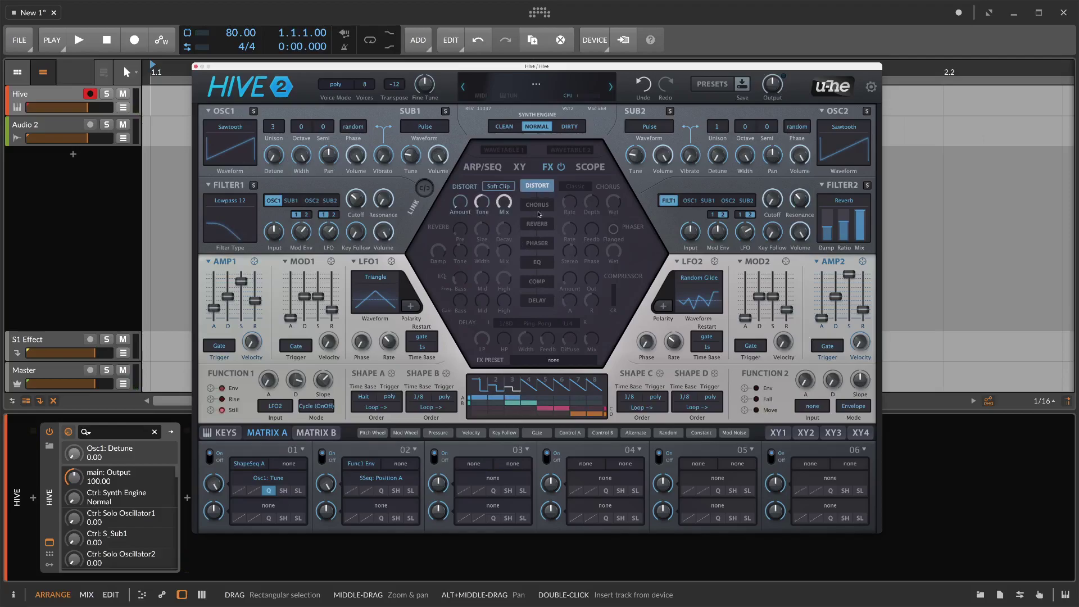
{"action": "left_click", "coordinate": [499, 186]}
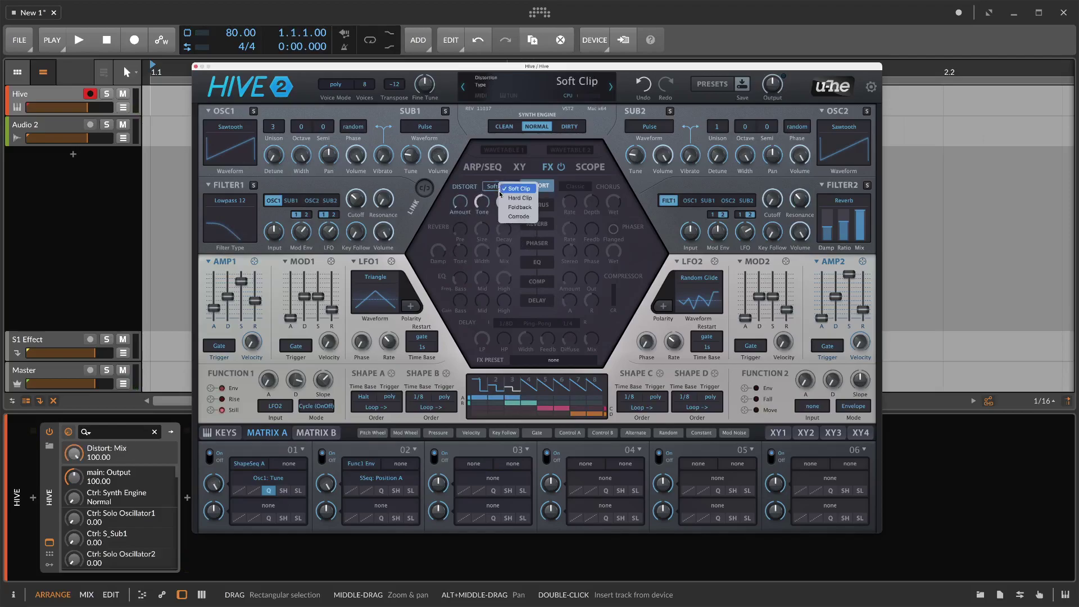
{"action": "left_click", "coordinate": [508, 204]}
{"action": "left_click_drag", "start_coordinate": [454, 205], "coordinate": [454, 202]}
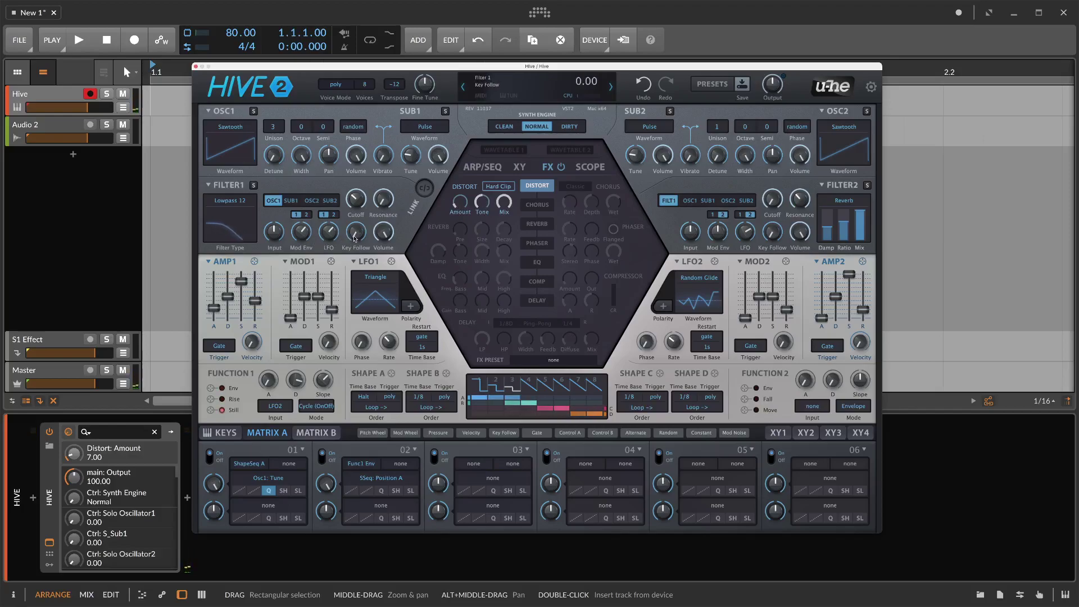
Examine the on-screen keyboard and return to modulation matrix A
{"action": "left_click", "coordinate": [223, 434]}
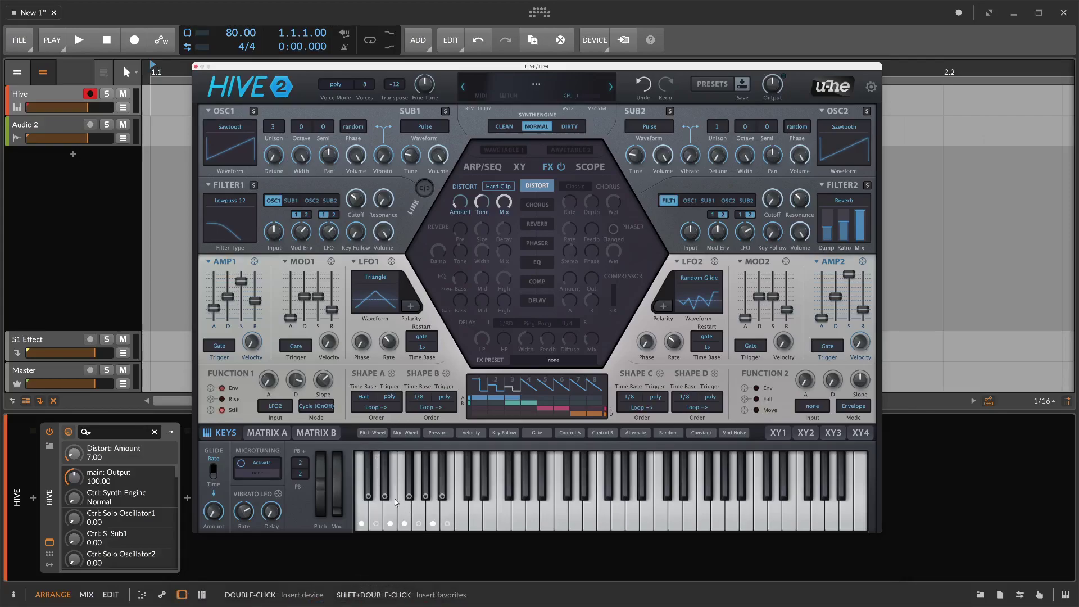
{"action": "left_click", "coordinate": [471, 508]}
{"action": "left_click", "coordinate": [281, 430]}
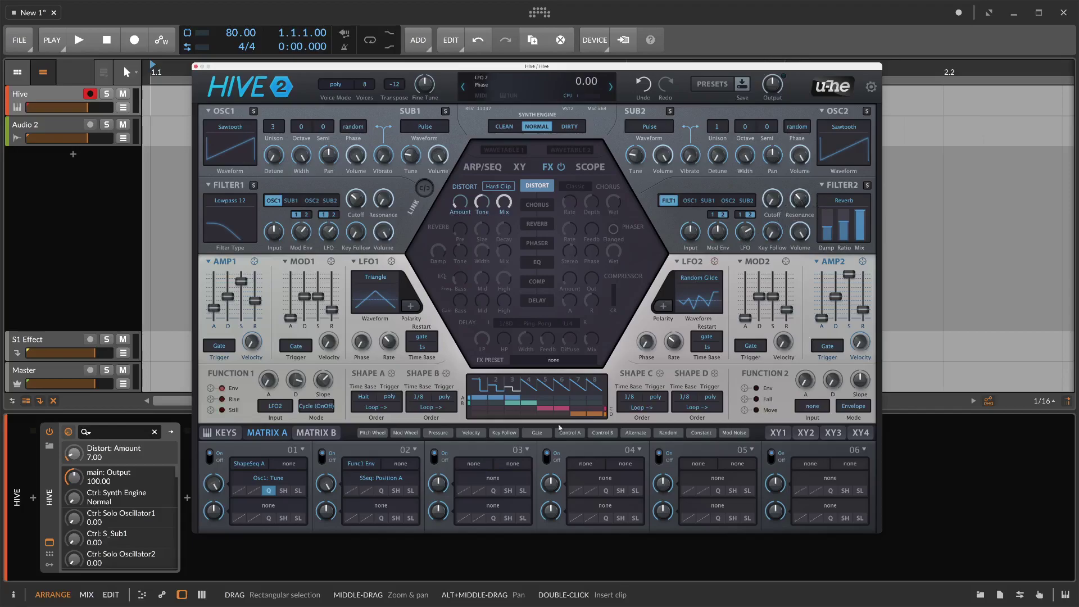
In matrix slot 3, route Func1 Env to Filter 2's resonance with a depth of 97
{"action": "left_click_drag", "start_coordinate": [492, 479], "coordinate": [798, 200]}
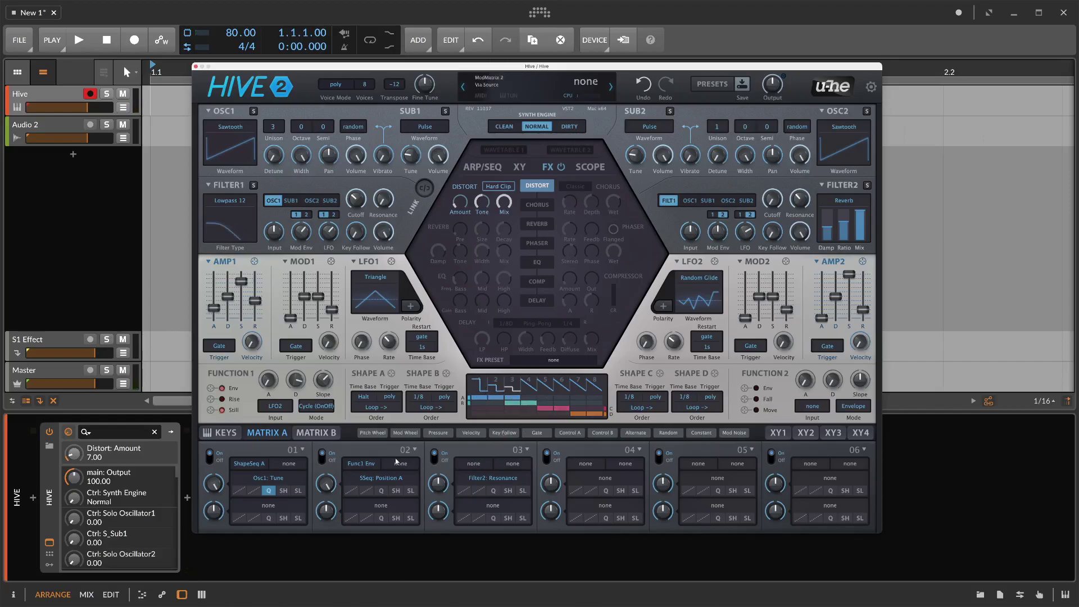
{"action": "left_click", "coordinate": [368, 479]}
{"action": "left_click", "coordinate": [353, 461]}
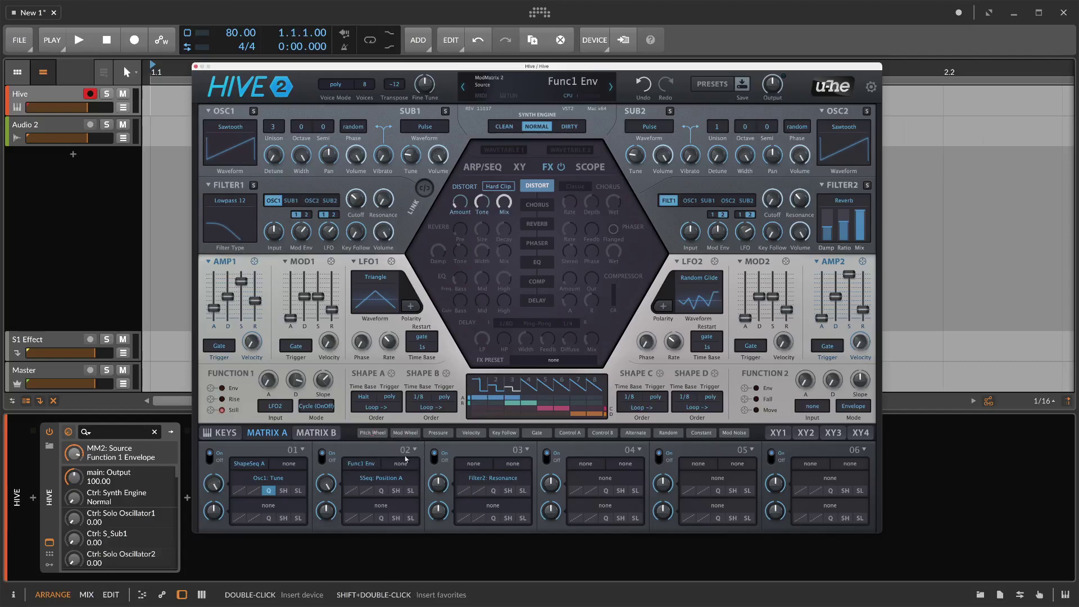
{"action": "left_click", "coordinate": [479, 463]}
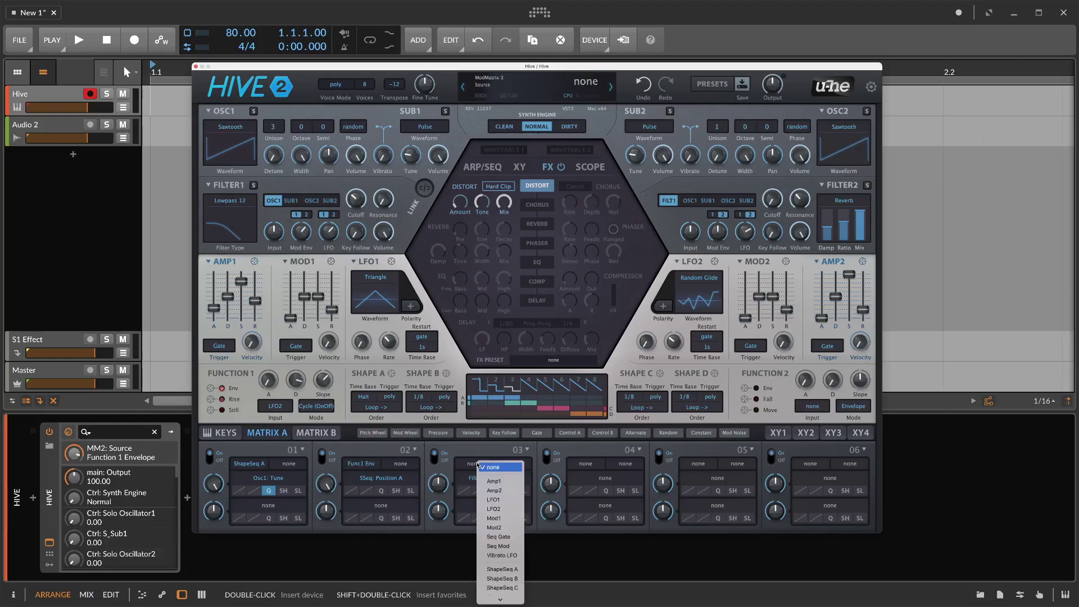
{"action": "left_click", "coordinate": [463, 473]}
{"action": "left_click", "coordinate": [474, 465]}
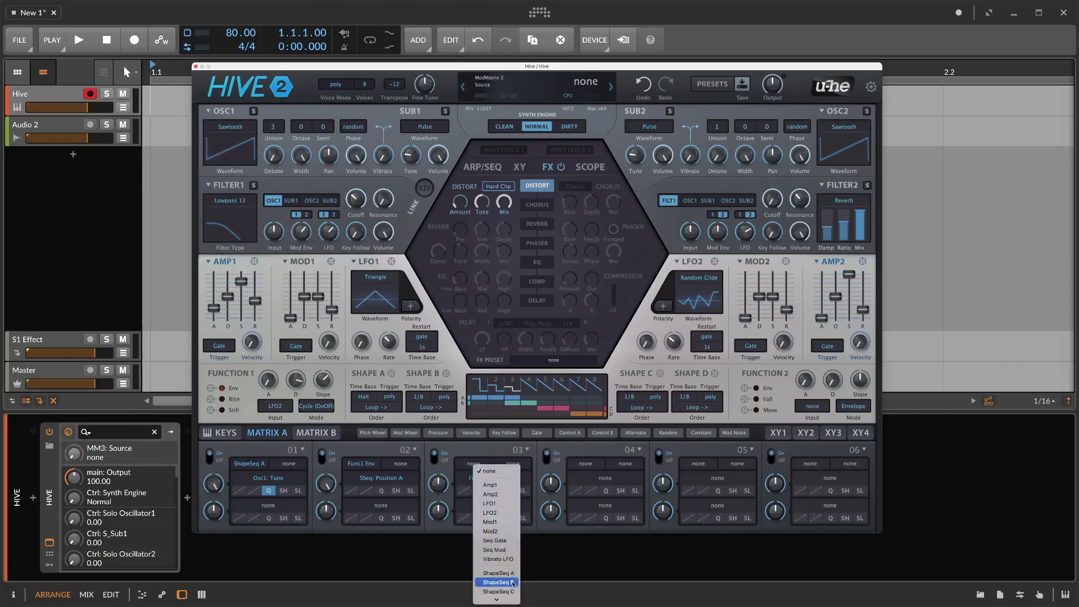
{"action": "scroll", "coordinate": [505, 590], "scroll_direction": "down", "scroll_amount": 5}
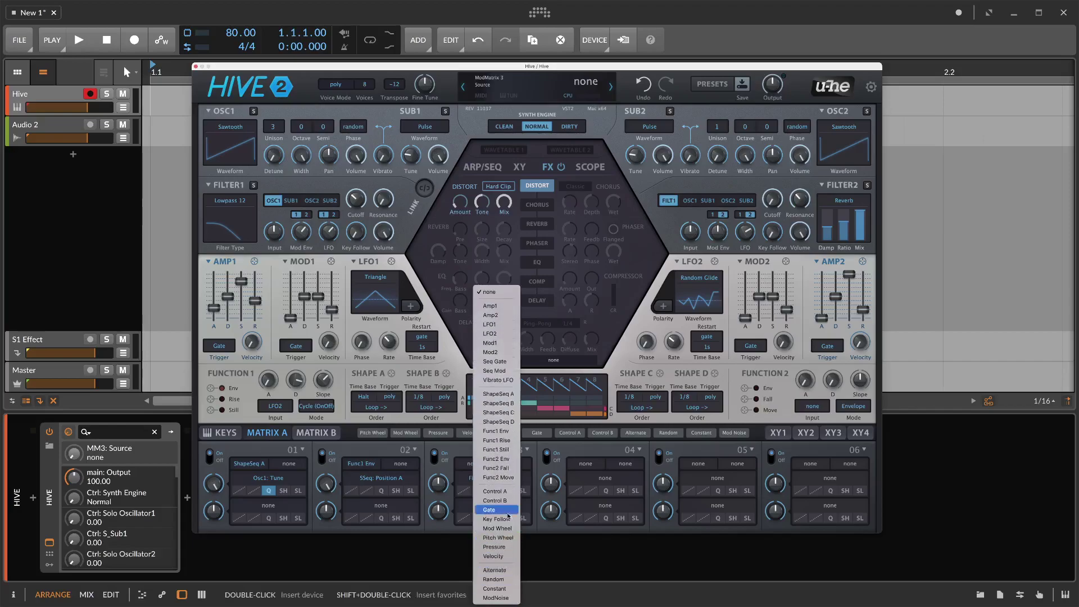
{"action": "left_click", "coordinate": [500, 431]}
{"action": "left_click_drag", "start_coordinate": [445, 487], "coordinate": [444, 417]}
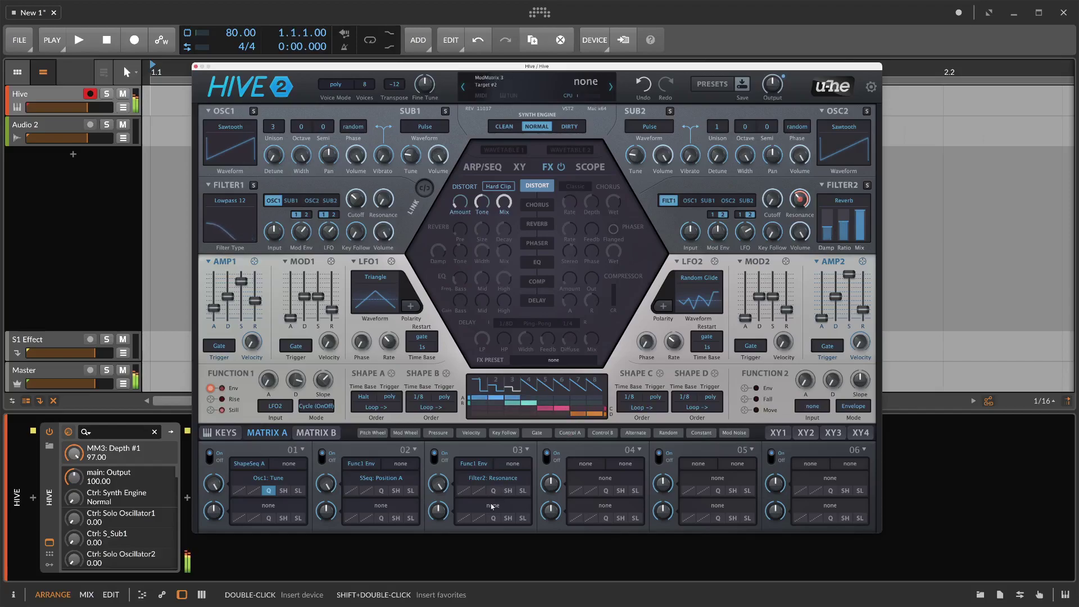
Add Filter 2's ratio as slot 3's second target with a depth of -31, and restore the reverb mix to 100
{"action": "left_click_drag", "start_coordinate": [492, 504], "coordinate": [860, 248]}
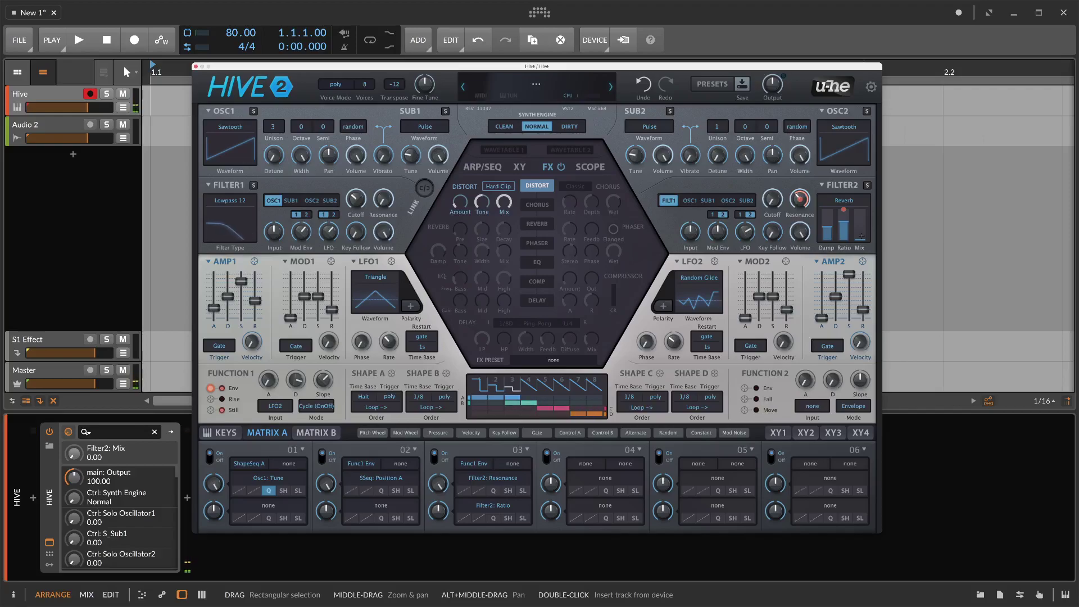
{"action": "left_click_drag", "start_coordinate": [860, 238], "coordinate": [860, 209]}
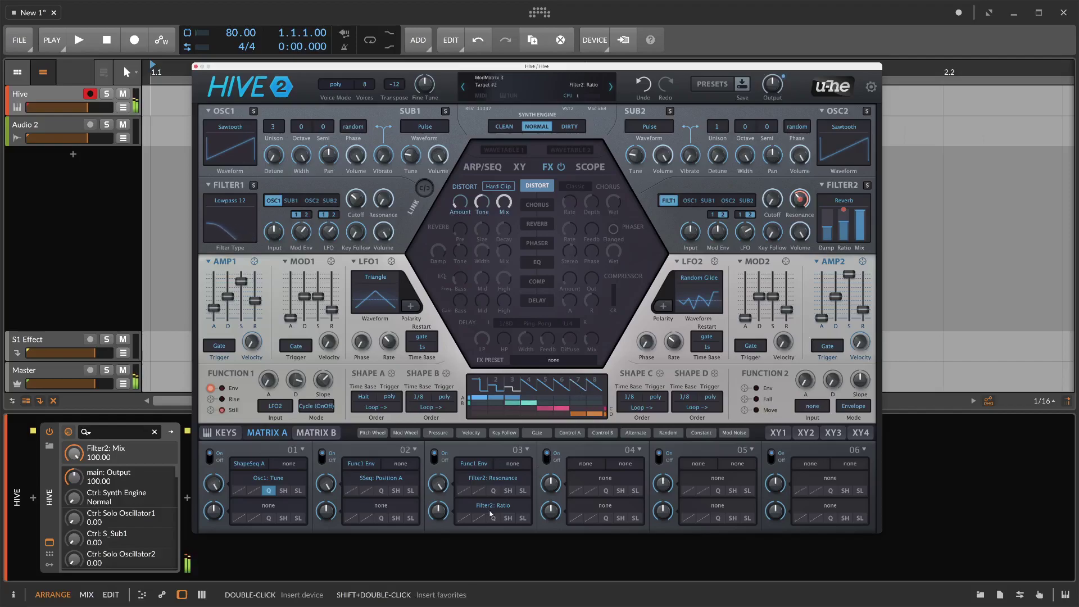
{"action": "left_click_drag", "start_coordinate": [444, 513], "coordinate": [448, 538]}
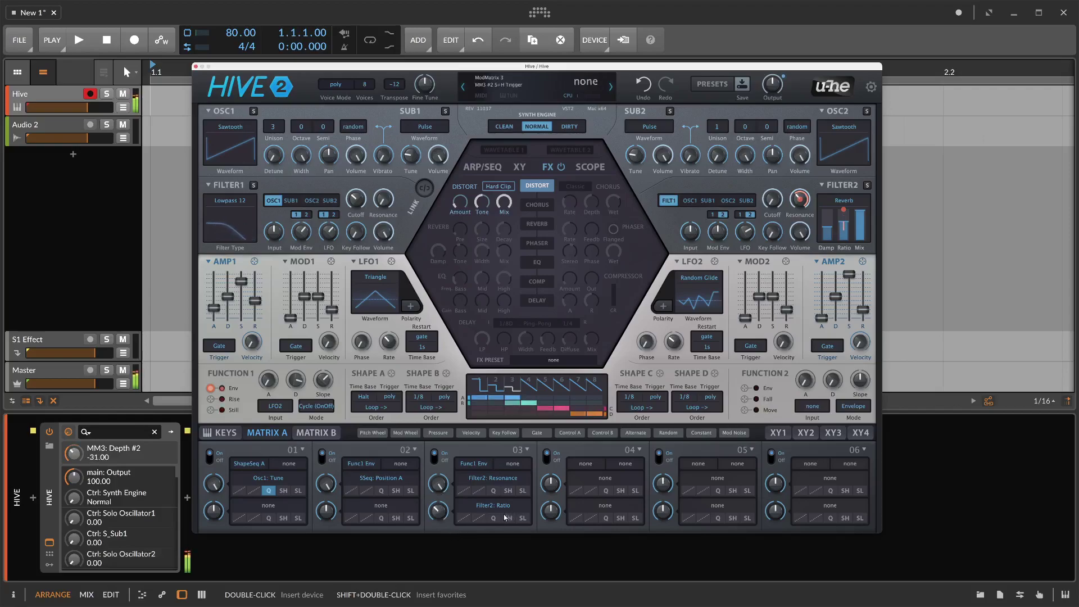
Quantize slot 3's Filter 2 ratio modulation, trying steps of 2 and choosing steps of 5
{"action": "left_click", "coordinate": [494, 520]}
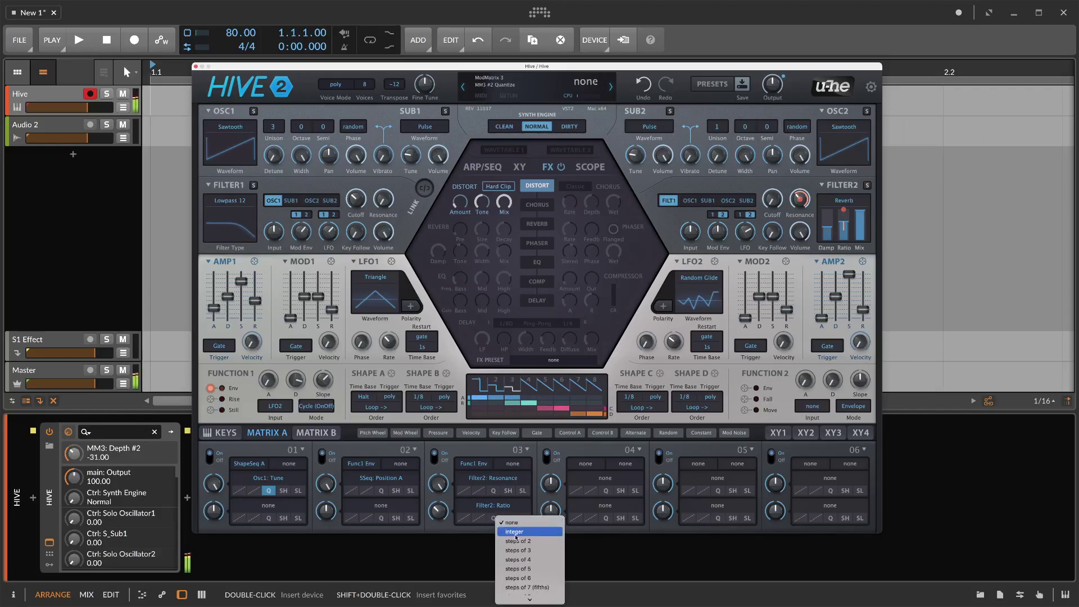
{"action": "left_click", "coordinate": [519, 541]}
{"action": "left_click", "coordinate": [493, 518]}
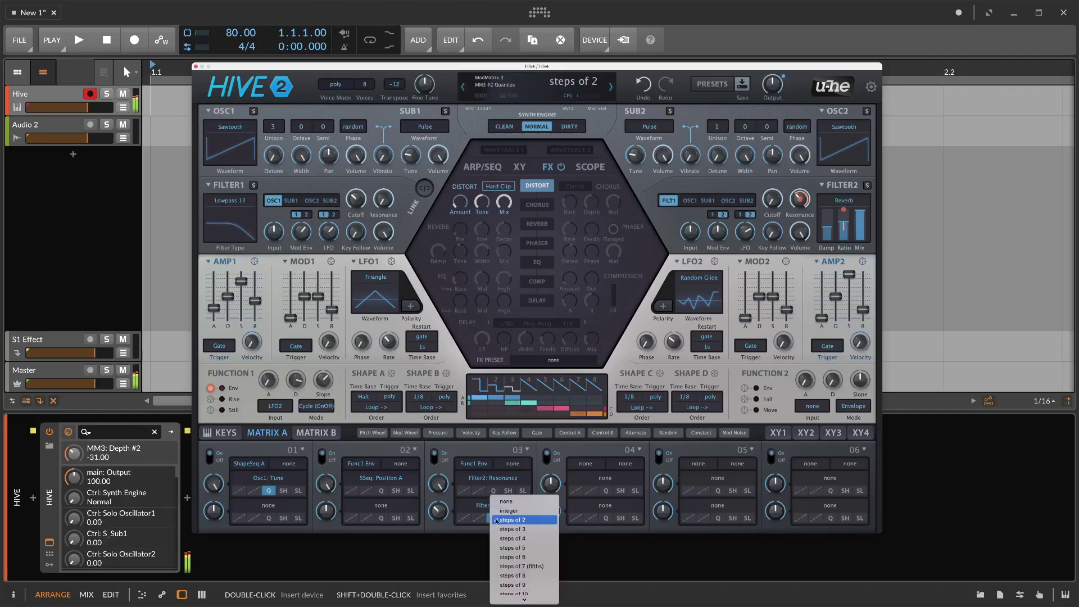
{"action": "left_click", "coordinate": [519, 547]}
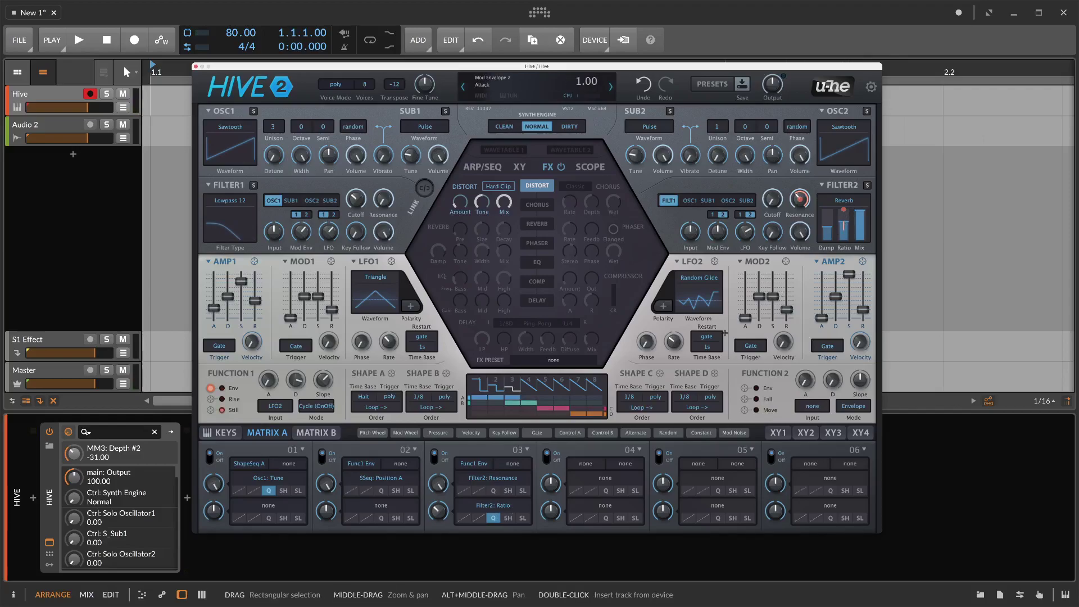
Raise Filter 2's reverb ratio to 100 and set the depth of slot 3's ratio modulation to -50
{"action": "left_click", "coordinate": [846, 218]}
{"action": "left_click_drag", "start_coordinate": [845, 218], "coordinate": [848, 186]}
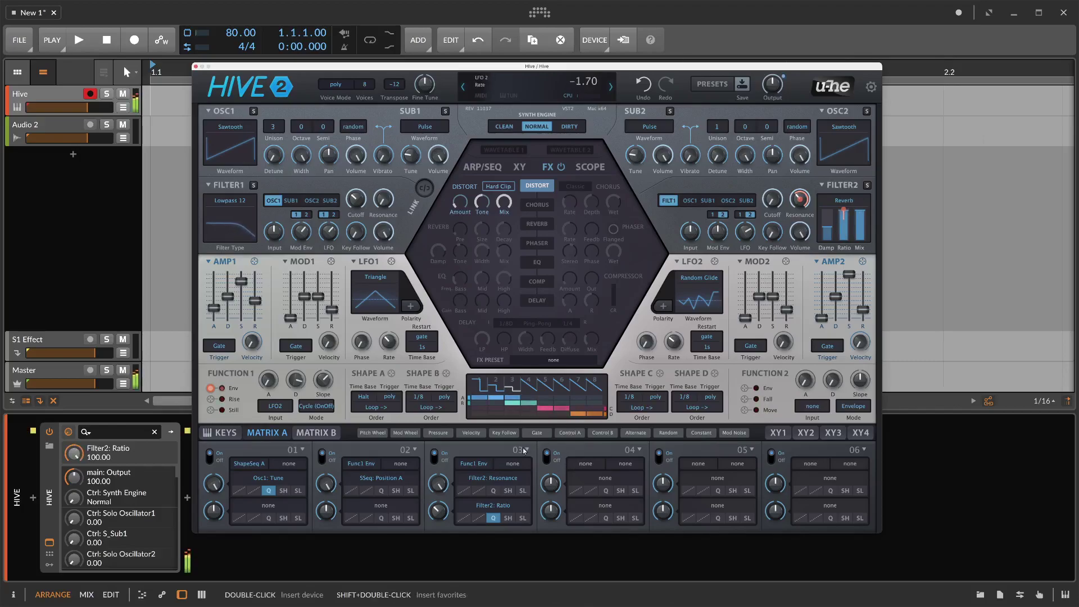
{"action": "left_click_drag", "start_coordinate": [448, 509], "coordinate": [448, 519]}
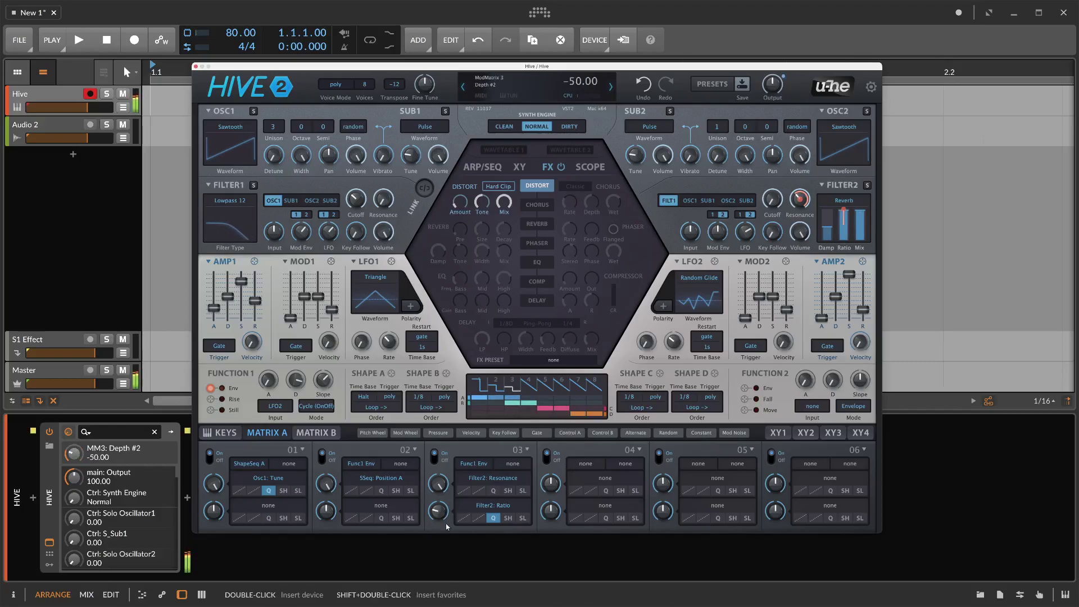
Set the slew limiter of slot 3's ratio modulation to smooth and its quantize option to none
{"action": "left_click", "coordinate": [522, 517]}
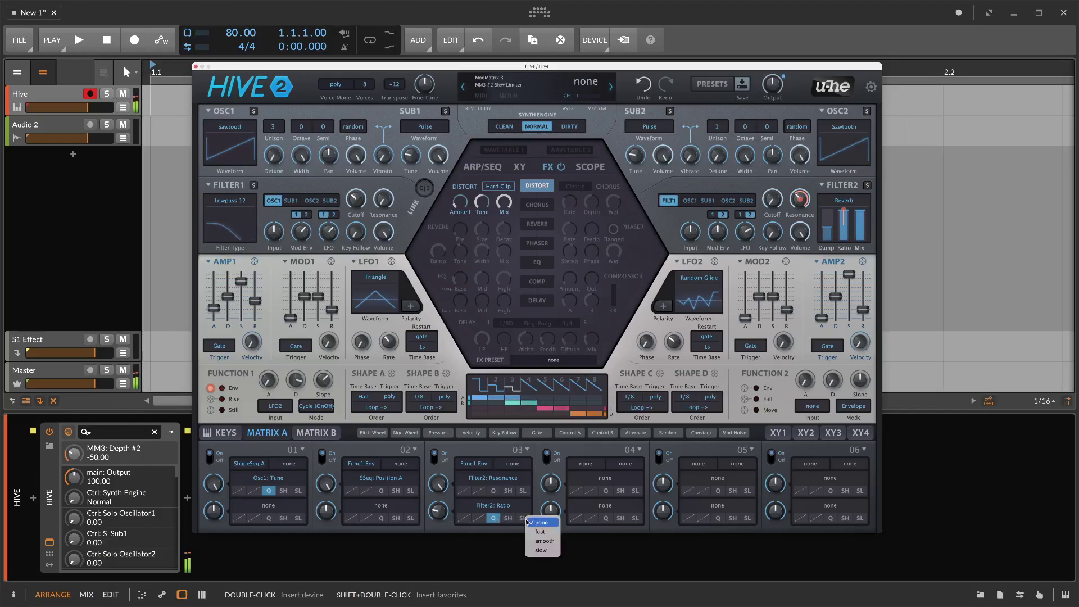
{"action": "left_click", "coordinate": [538, 545]}
{"action": "left_click", "coordinate": [493, 518]}
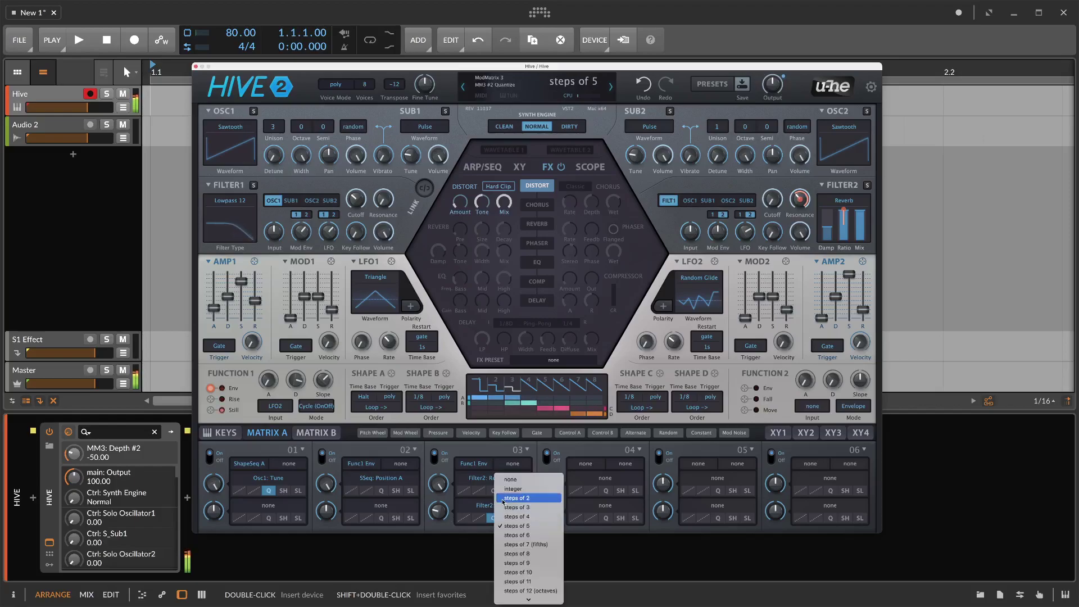
{"action": "left_click", "coordinate": [510, 480]}
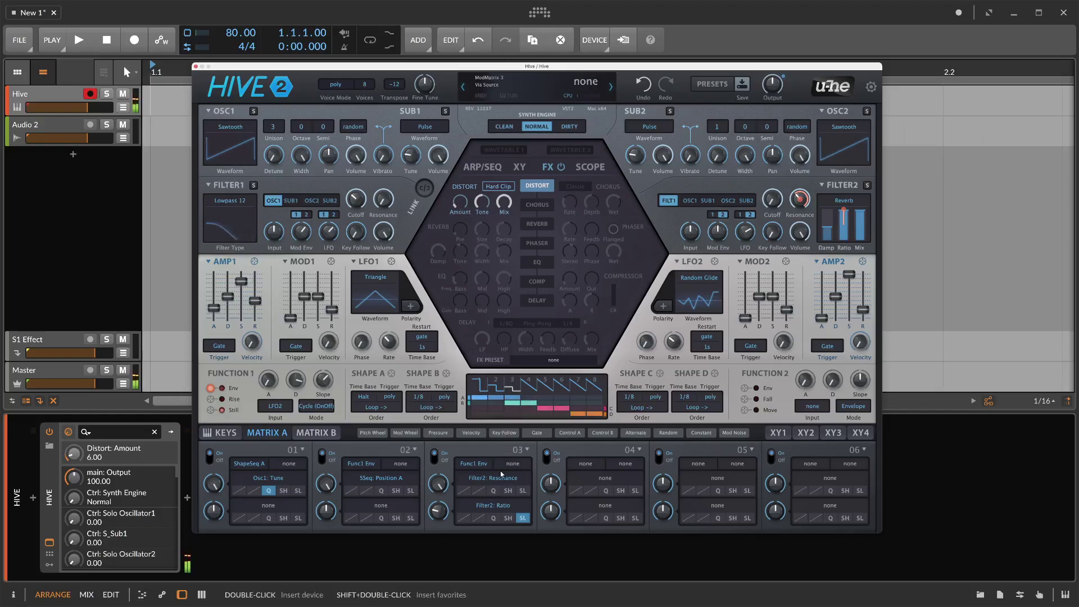
Set Amp 1's sustain to 84 and Filter 1's cutoff to 30, modulating the cutoff from Shape C with a depth of 37
{"action": "left_click_drag", "start_coordinate": [242, 282], "coordinate": [243, 284]}
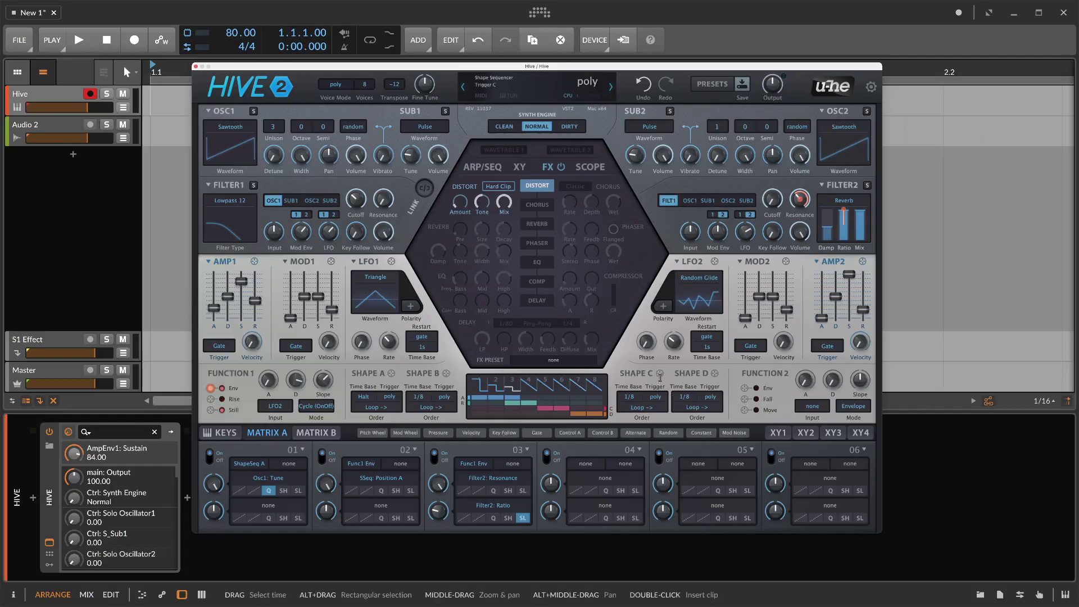
{"action": "left_click_drag", "start_coordinate": [659, 374], "coordinate": [371, 249]}
{"action": "left_click_drag", "start_coordinate": [355, 200], "coordinate": [353, 171]}
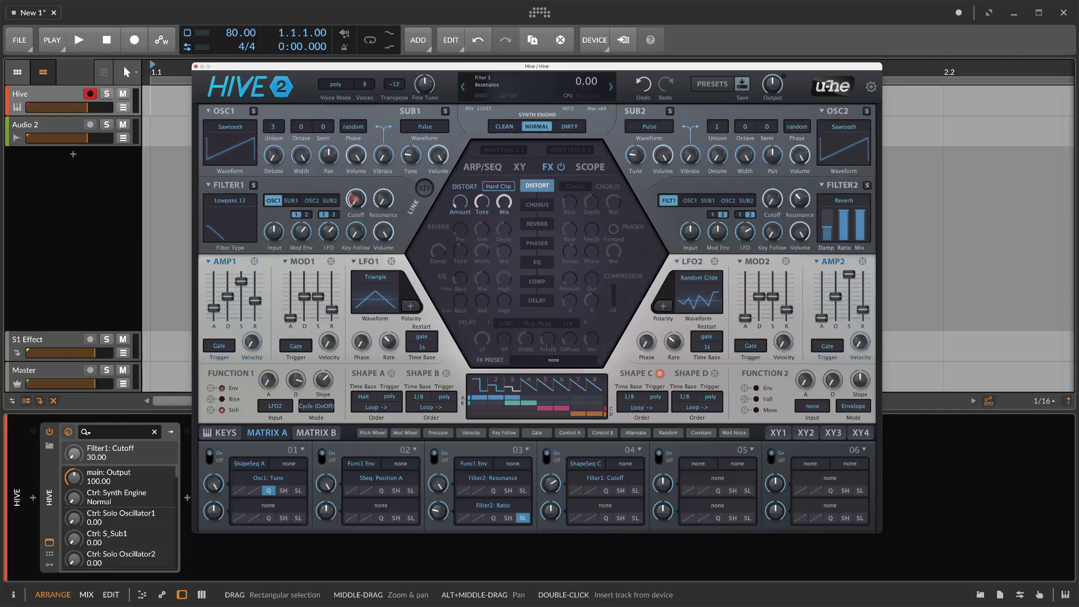
Choose the Loop -> order and poly trigger for Shape C, and set slot 4's cutoff modulation depth to 41 after trying 58
{"action": "left_click", "coordinate": [638, 408]}
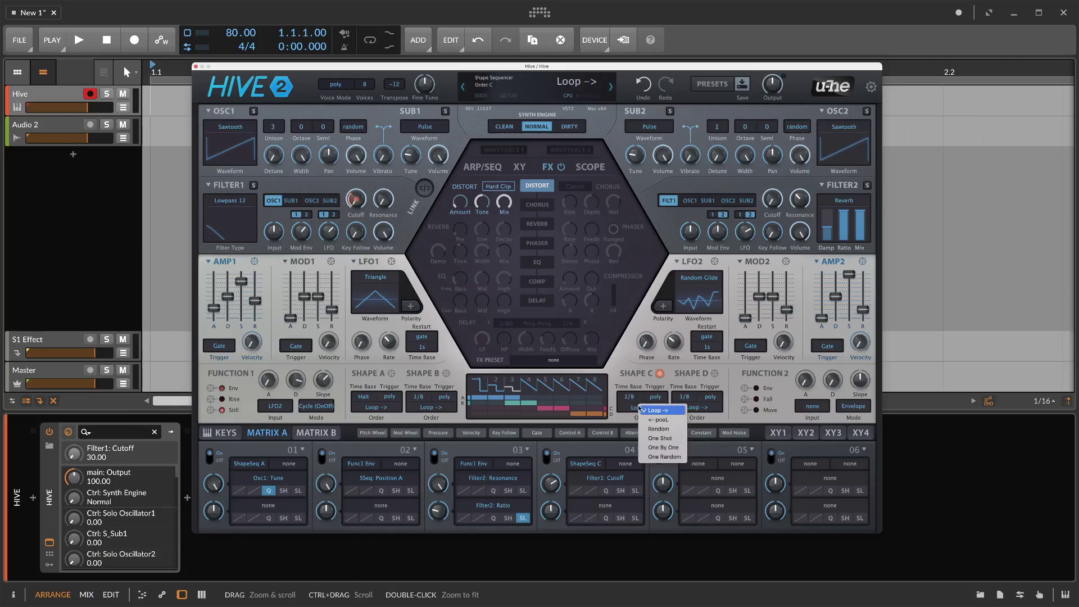
{"action": "left_click", "coordinate": [647, 409]}
{"action": "left_click", "coordinate": [655, 396]}
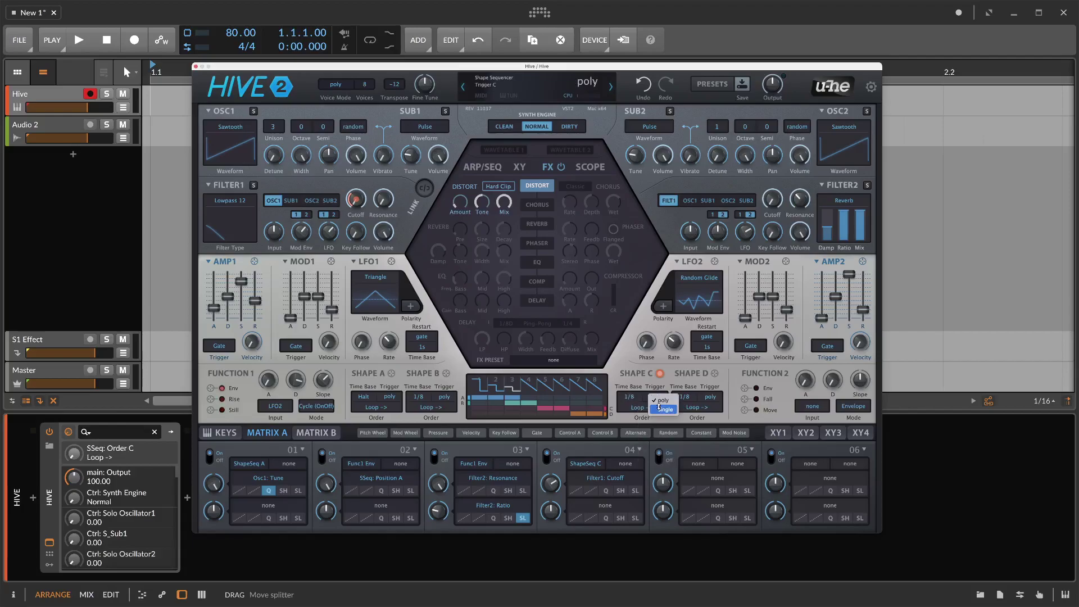
{"action": "left_click", "coordinate": [661, 399]}
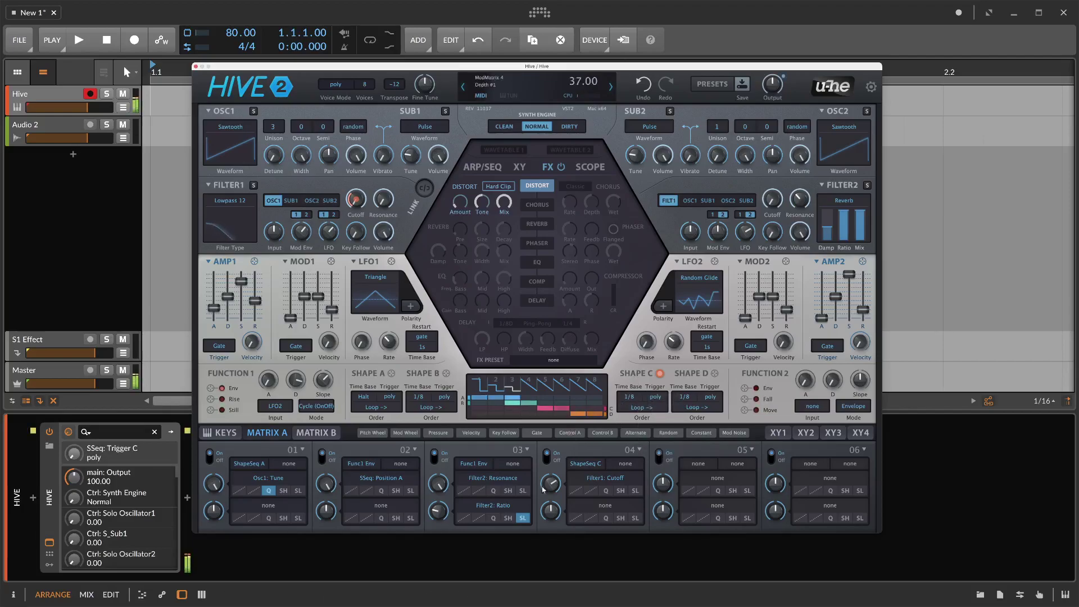
{"action": "mouse_move", "coordinate": [554, 485]}
{"action": "left_mouse_down"}
{"action": "mouse_move", "coordinate": [558, 458]}
{"action": "mouse_move", "coordinate": [559, 468]}
{"action": "left_mouse_up"}
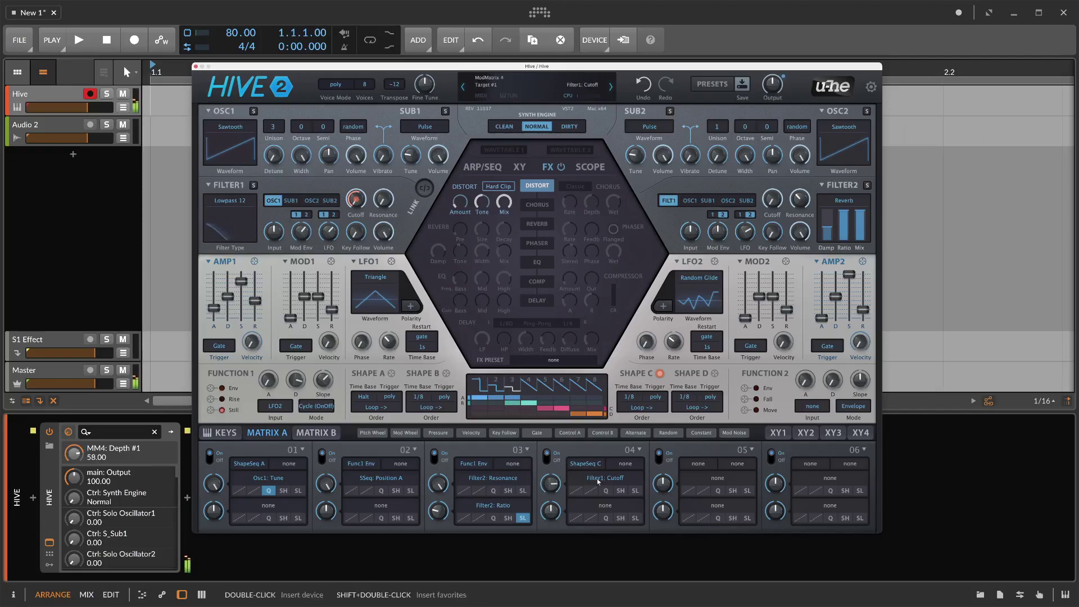
{"action": "left_click_drag", "start_coordinate": [559, 483], "coordinate": [560, 492]}
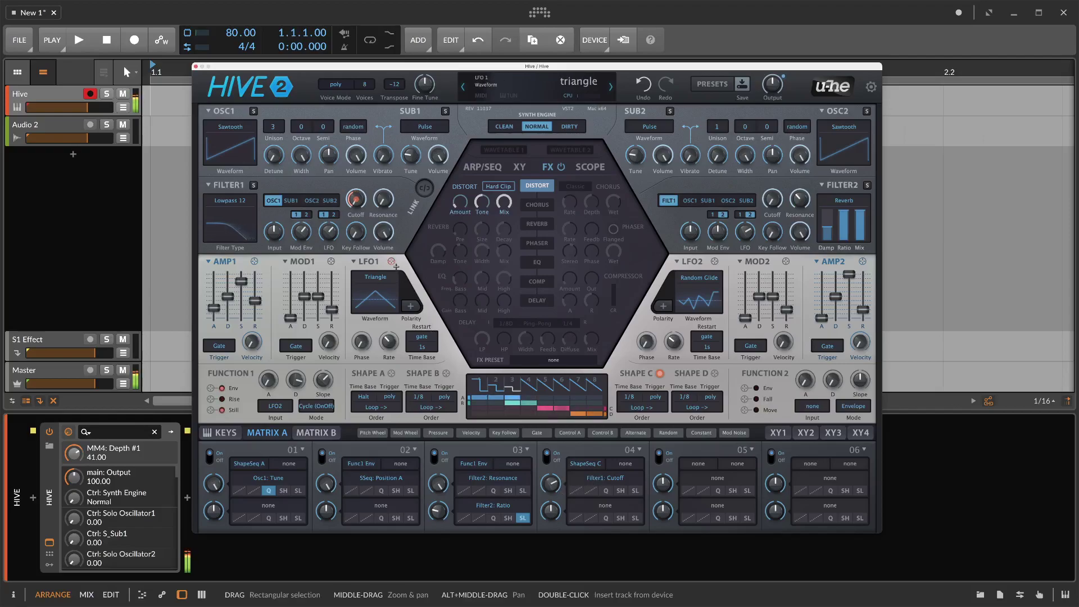
Set Filter 1's volume to 0 and turn the shape sequencer's seventh segment into a rising ramp
{"action": "left_click", "coordinate": [385, 233]}
{"action": "left_click_drag", "start_coordinate": [384, 235], "coordinate": [379, 226]}
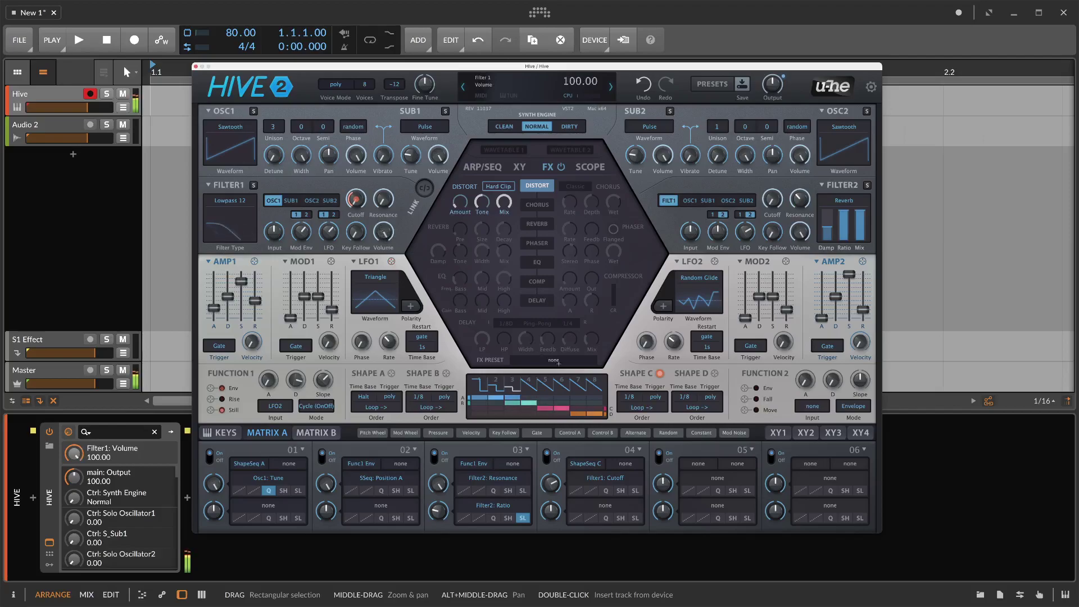
{"action": "left_click", "coordinate": [577, 380]}
{"action": "left_click", "coordinate": [577, 380]}
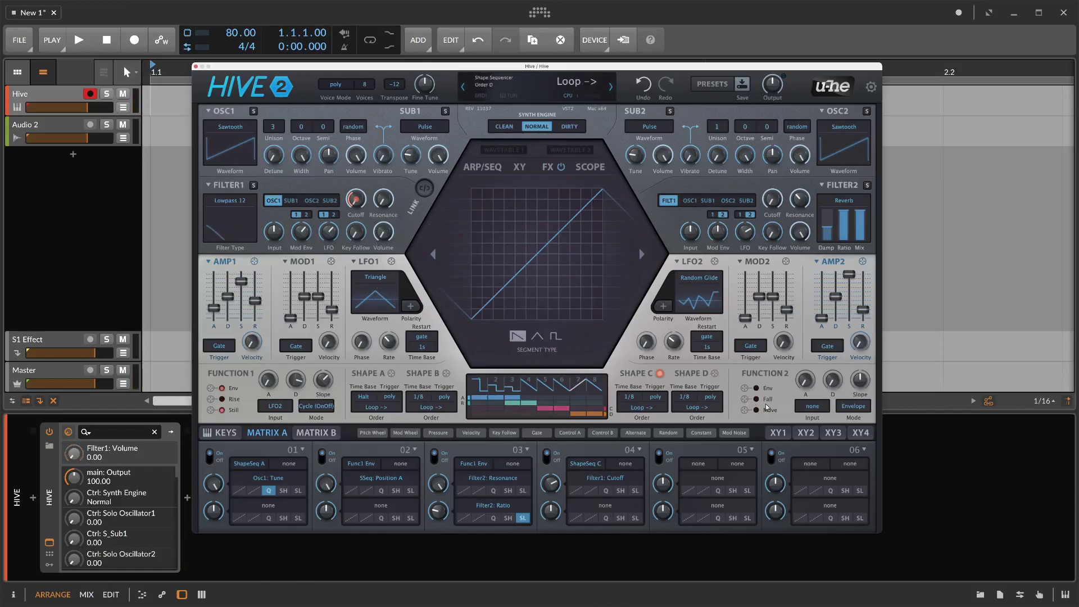
Assign Shape D to modulate Filter 1's volume and set Shape D's time base to 1/1
{"action": "left_click_drag", "start_coordinate": [714, 373], "coordinate": [388, 229]}
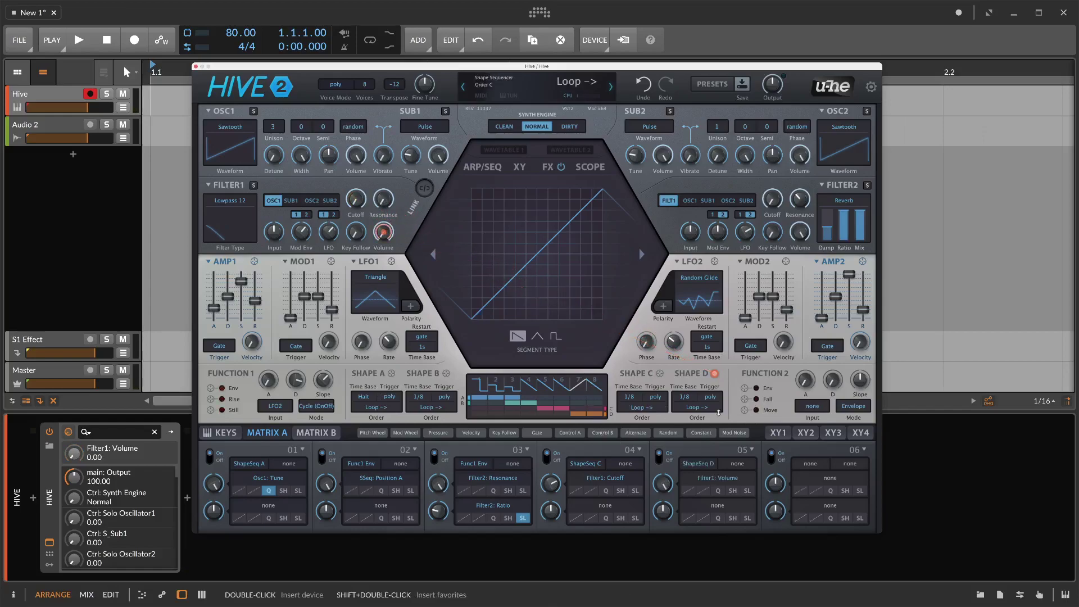
{"action": "left_click", "coordinate": [689, 396]}
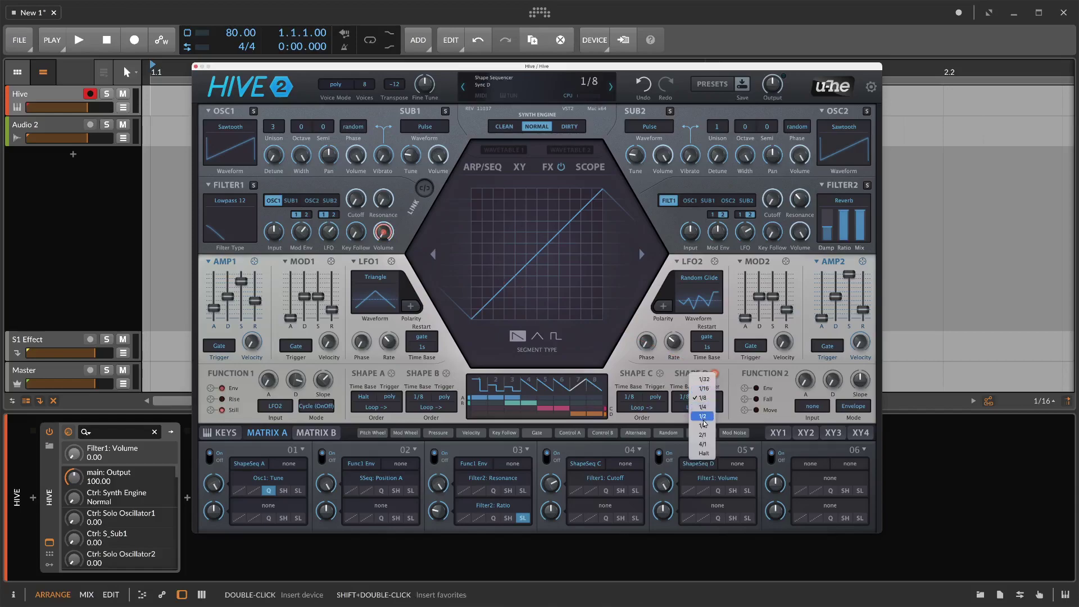
{"action": "left_click", "coordinate": [704, 426]}
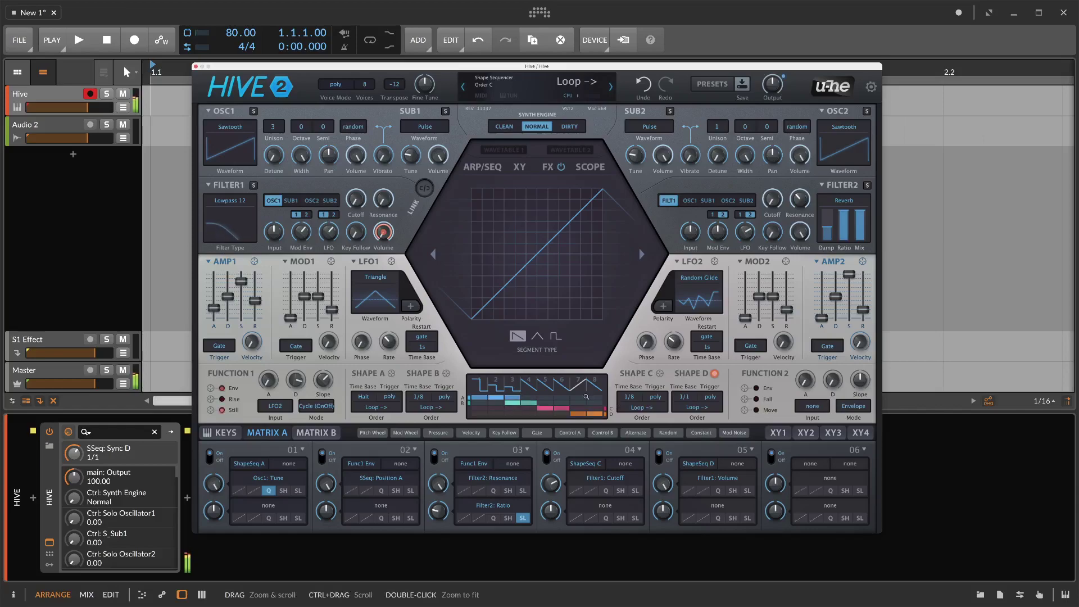
Lower Amp 1's attack to the bottom of its range and set its sustain to 24
{"action": "left_click", "coordinate": [213, 307]}
{"action": "left_click_drag", "start_coordinate": [213, 307], "coordinate": [214, 318]}
{"action": "left_click", "coordinate": [241, 281]}
{"action": "left_click_drag", "start_coordinate": [241, 281], "coordinate": [241, 314]}
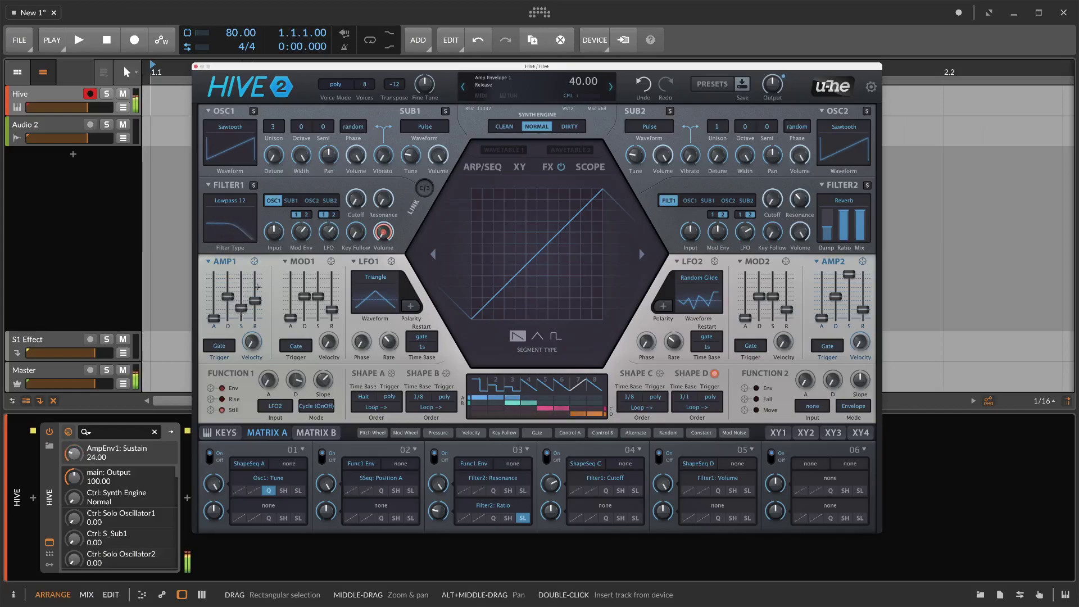
Set Filter 1's envelope depth to 56 and Filter 2's reverb damp to 80
{"action": "scroll", "coordinate": [308, 236], "scroll_direction": "up", "scroll_amount": 5}
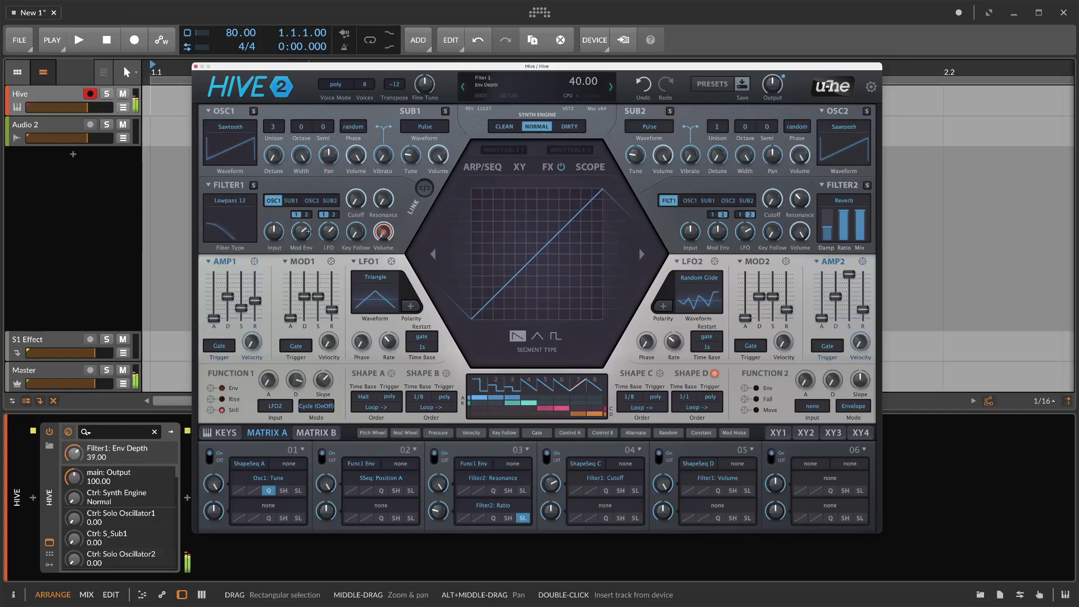
{"action": "left_click_drag", "start_coordinate": [308, 229], "coordinate": [308, 223]}
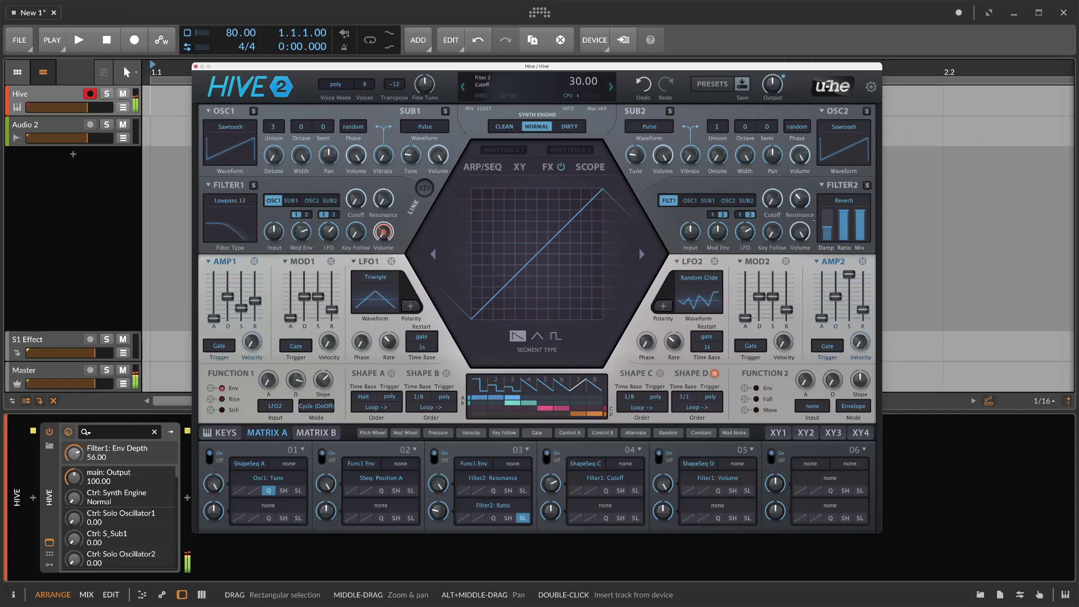
{"action": "scroll", "coordinate": [824, 222], "scroll_direction": "up", "scroll_amount": 10}
{"action": "scroll", "coordinate": [824, 222], "scroll_direction": "up", "scroll_amount": 2}
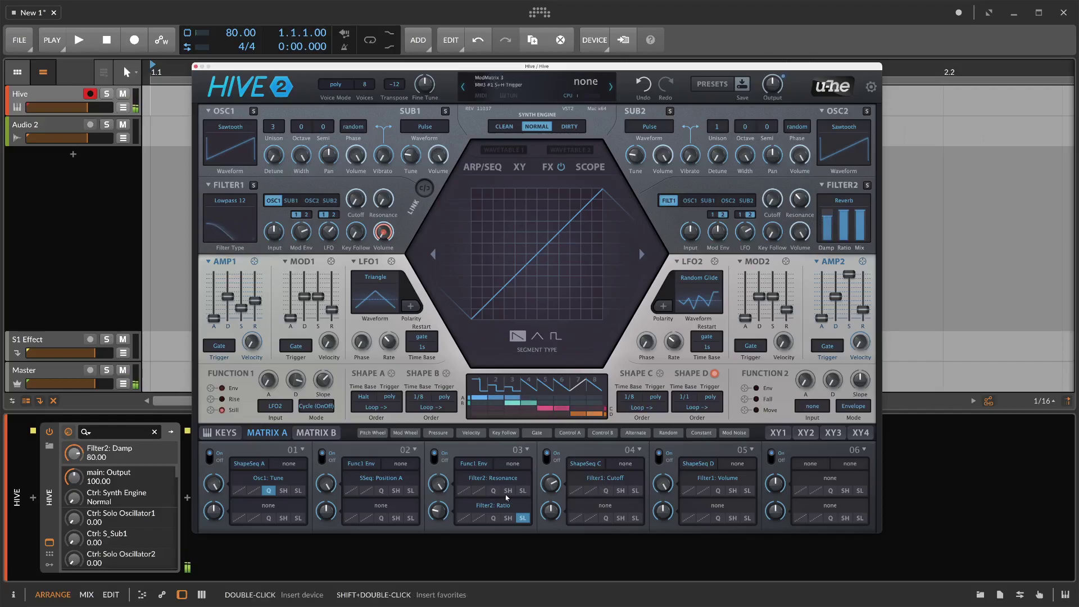
Add Filter 2's damp as slot 2's second target with a depth of -21 and sample-and-hold it from Seq Gate
{"action": "left_click_drag", "start_coordinate": [381, 505], "coordinate": [827, 225]}
{"action": "left_click_drag", "start_coordinate": [336, 512], "coordinate": [322, 518]}
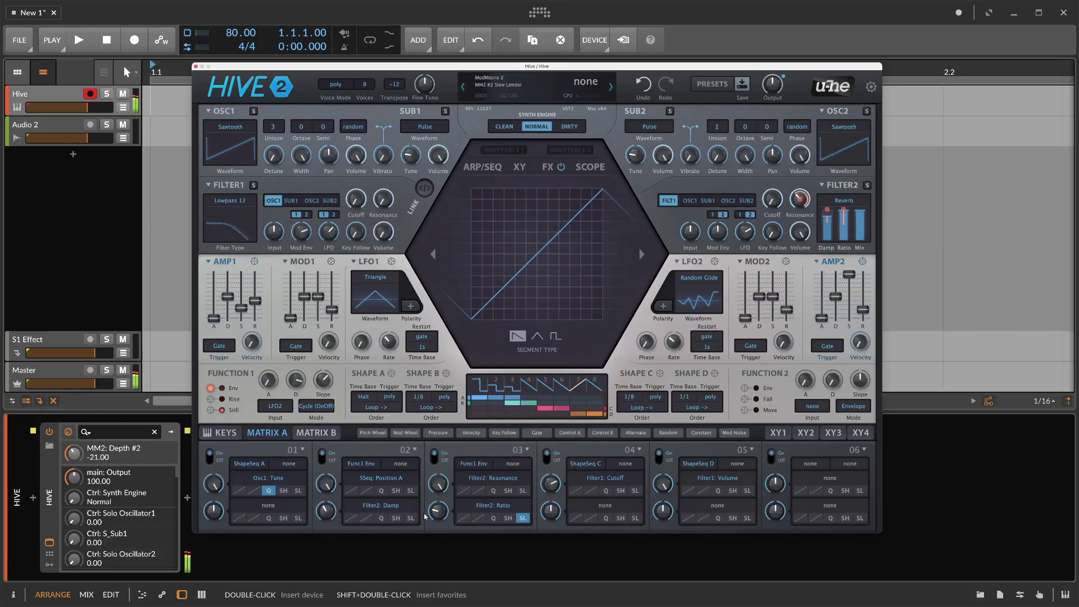
{"action": "left_click", "coordinate": [396, 521]}
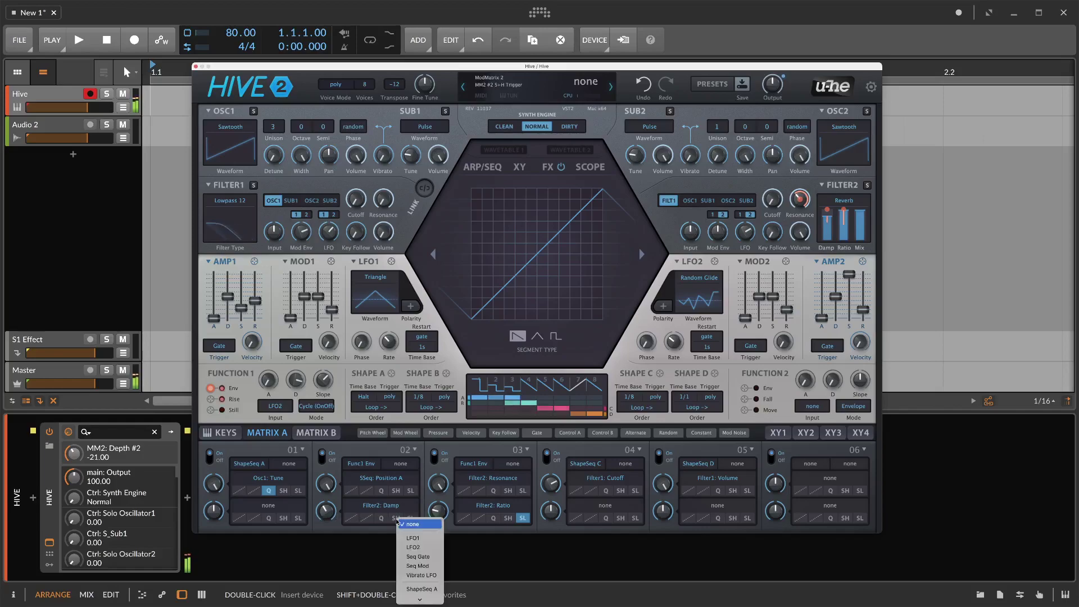
{"action": "left_click", "coordinate": [422, 554]}
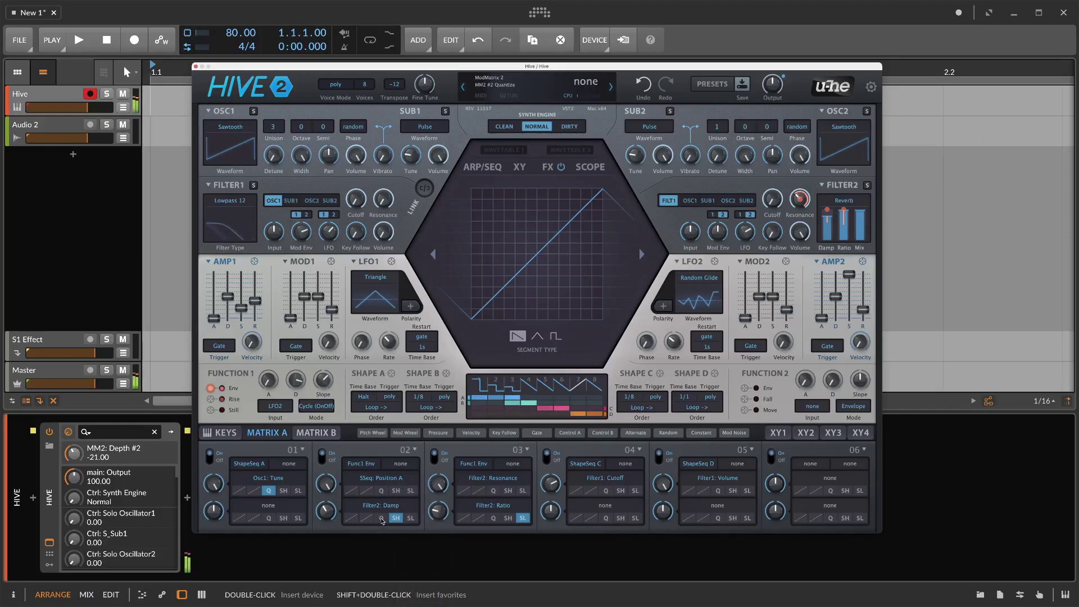
Enable the delay effect and set its left time to 1/64 and its right time to 1/32
{"action": "left_click", "coordinate": [548, 168]}
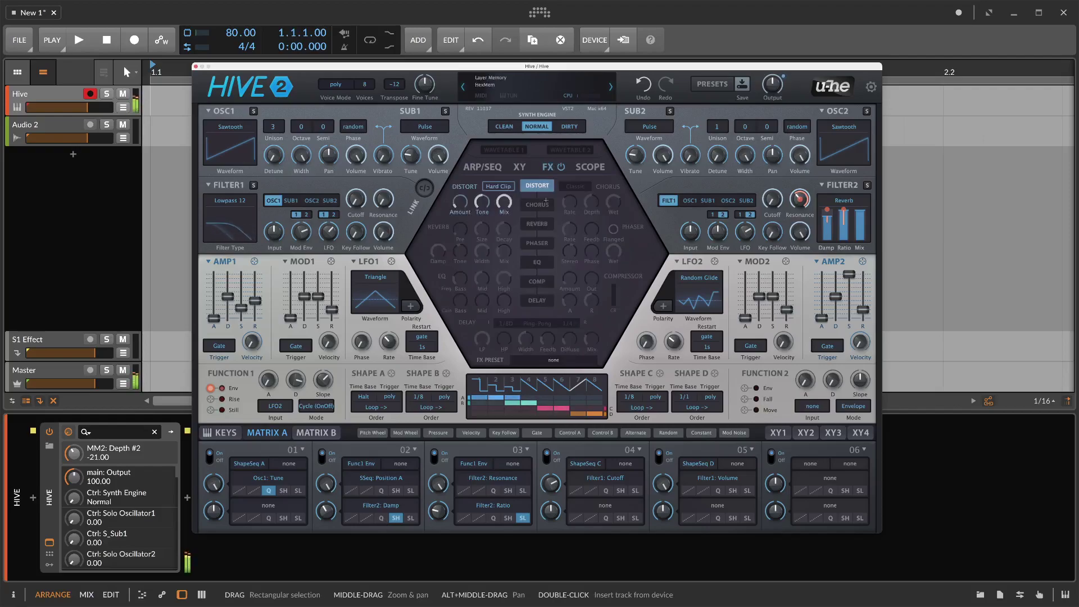
{"action": "left_click", "coordinate": [540, 301]}
{"action": "left_click", "coordinate": [504, 323]}
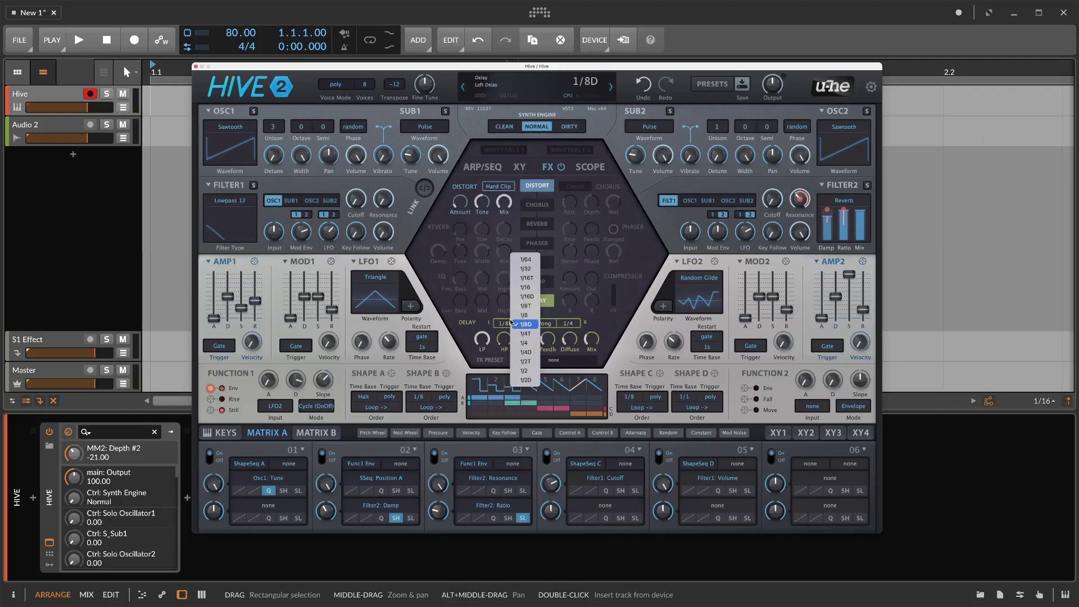
{"action": "left_click", "coordinate": [525, 259]}
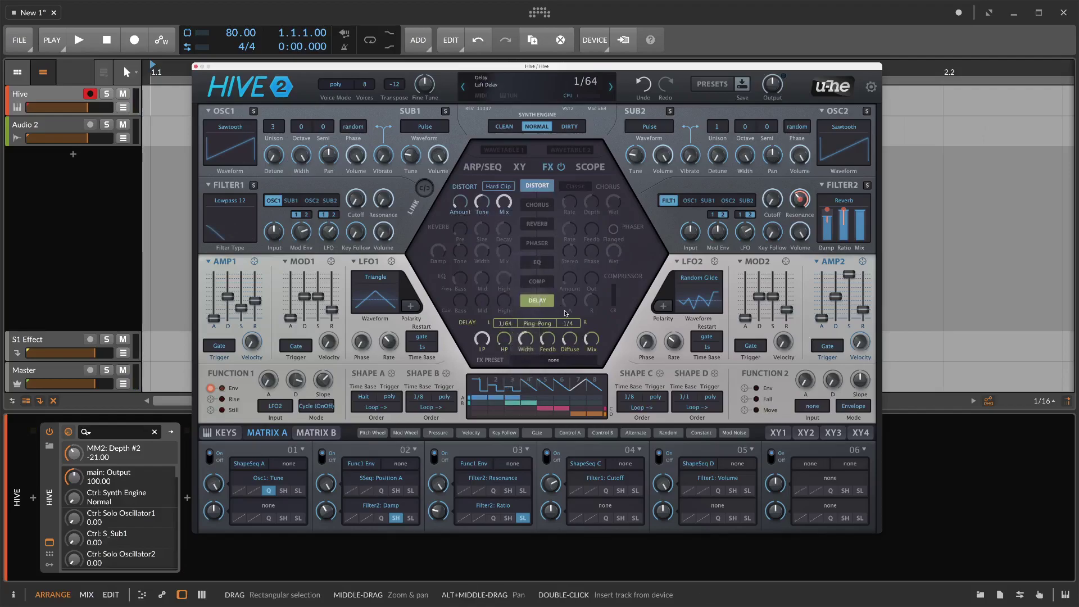
{"action": "left_click", "coordinate": [568, 323]}
{"action": "left_click", "coordinate": [583, 252]}
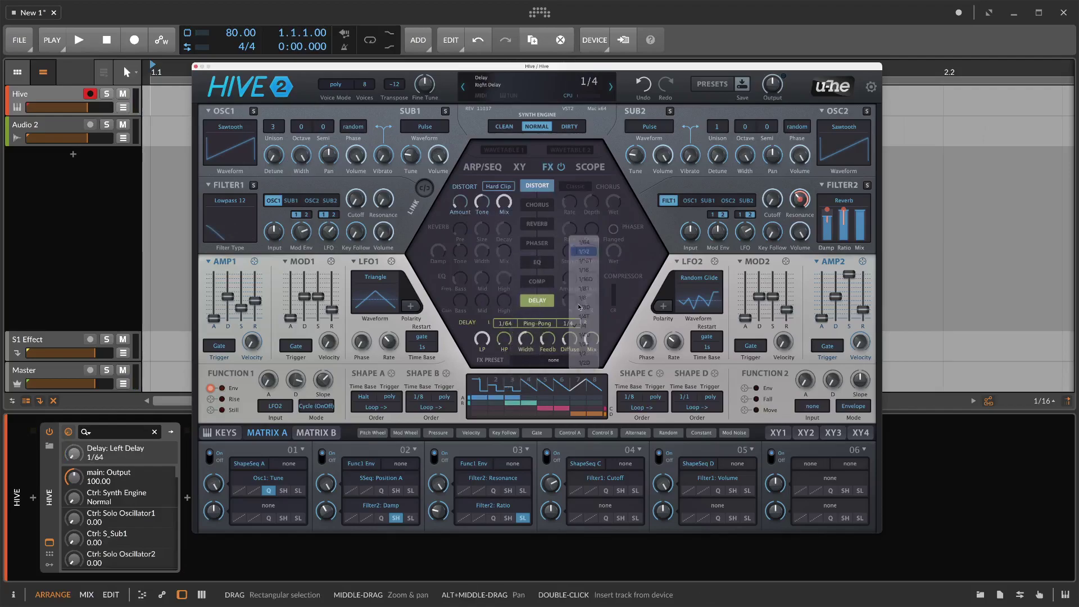
Set the delay's feedback to 49, low-pass to about 82 and high-pass to 32, trying a mix of 82 before choosing 27
{"action": "left_click_drag", "start_coordinate": [558, 341], "coordinate": [559, 306]}
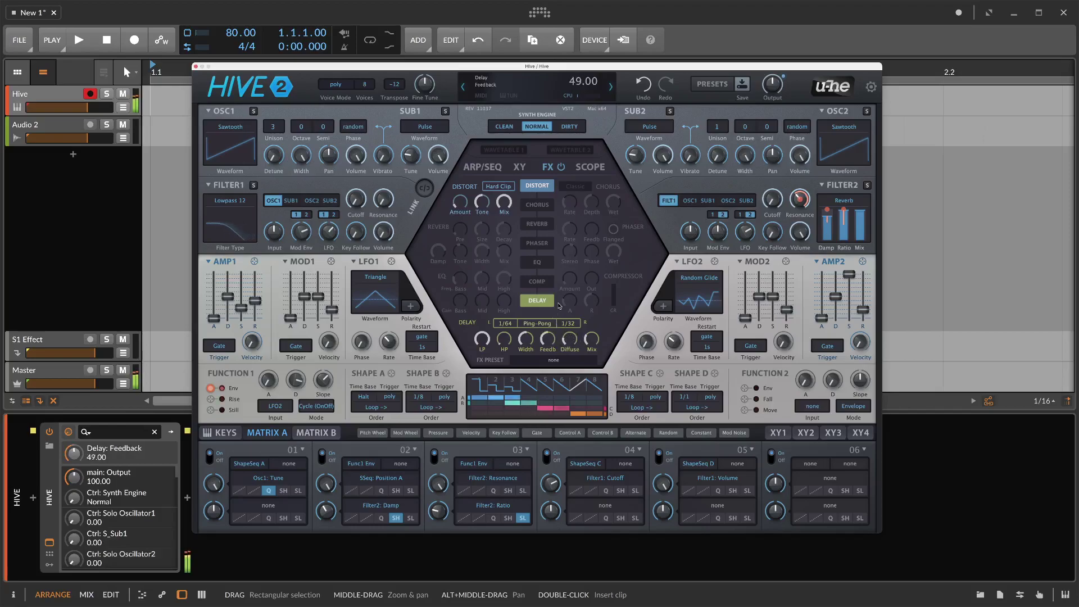
{"action": "left_click", "coordinate": [485, 341]}
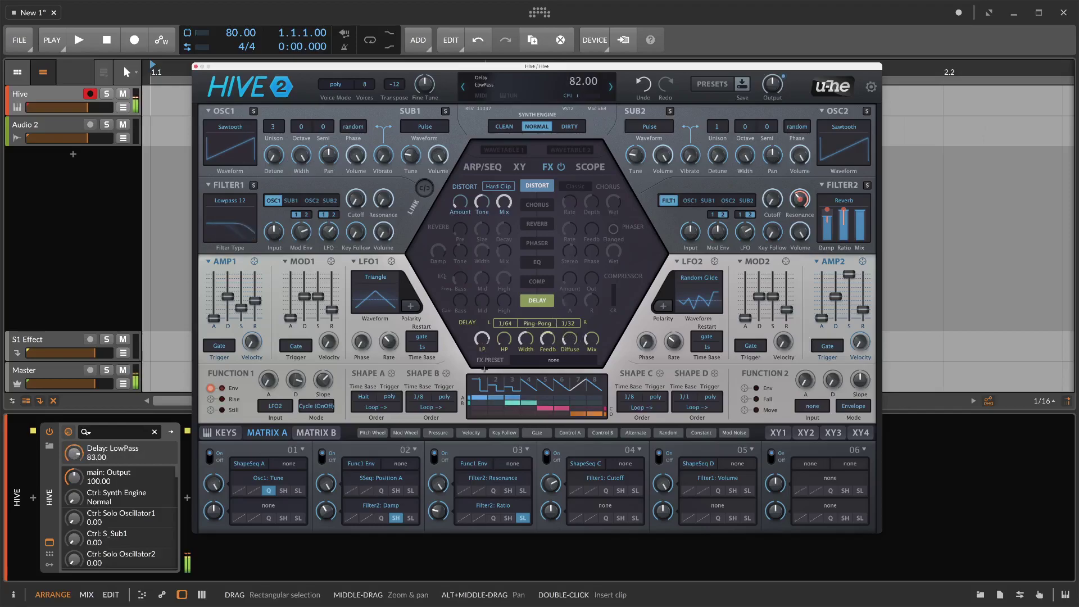
{"action": "left_click_drag", "start_coordinate": [504, 338], "coordinate": [504, 330]}
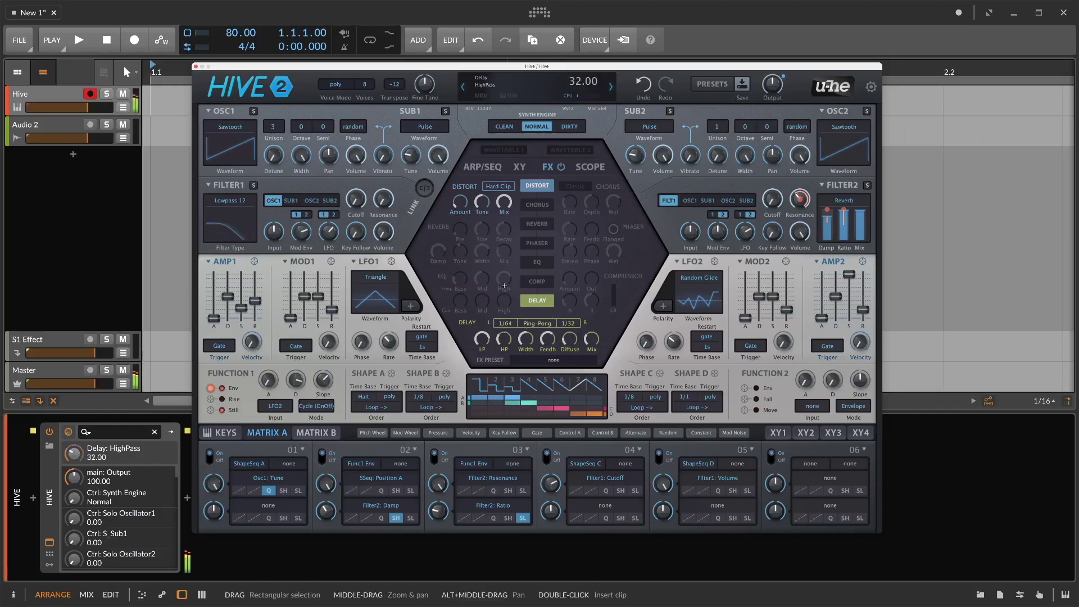
{"action": "left_click_drag", "start_coordinate": [591, 339], "coordinate": [587, 276]}
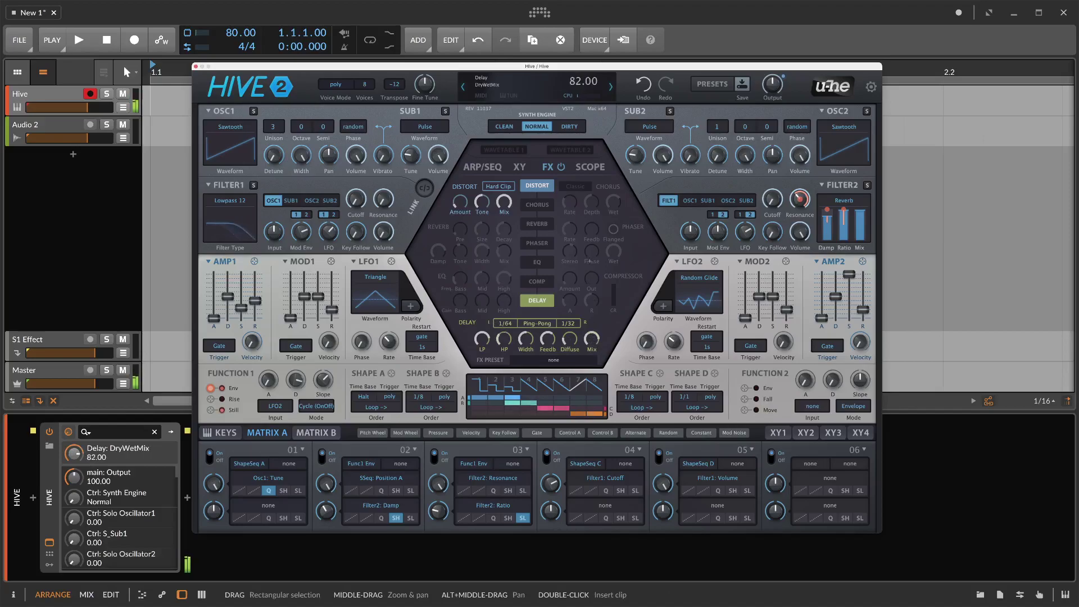
{"action": "left_click_drag", "start_coordinate": [589, 262], "coordinate": [573, 342]}
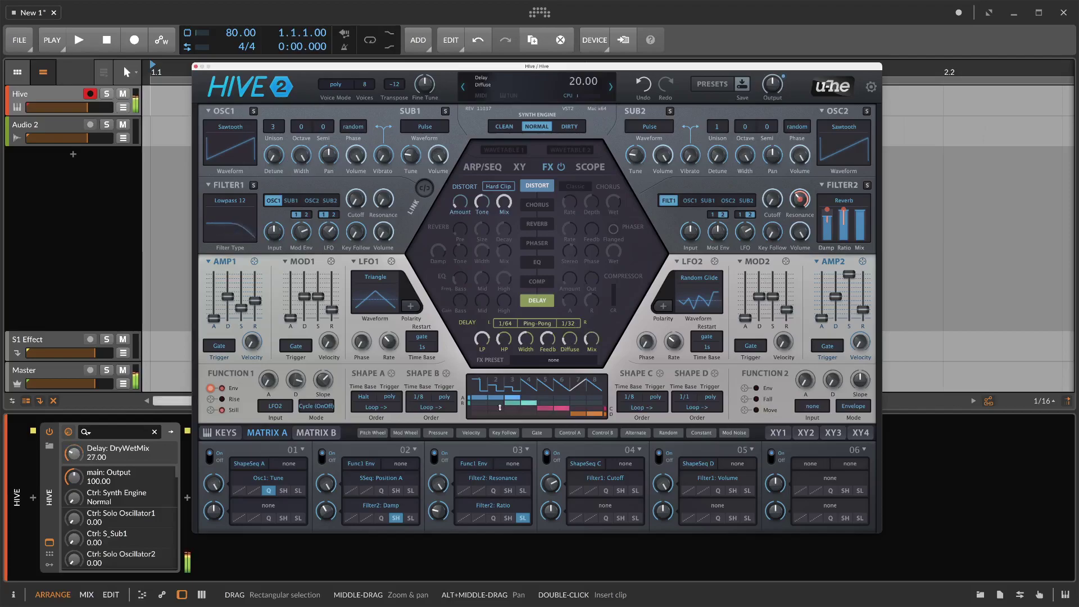
Reset slot 2's damp modulation depth to 0 and set Filter 2's damp to 50, modulated by Shape D with a depth of 30
{"action": "left_click", "coordinate": [330, 516]}
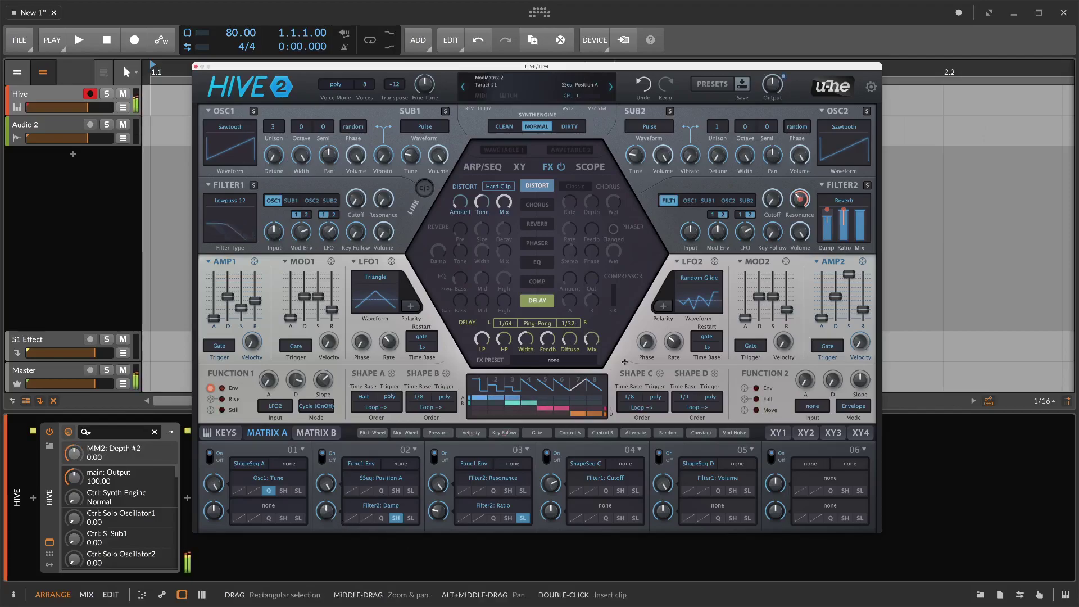
{"action": "left_click", "coordinate": [824, 227]}
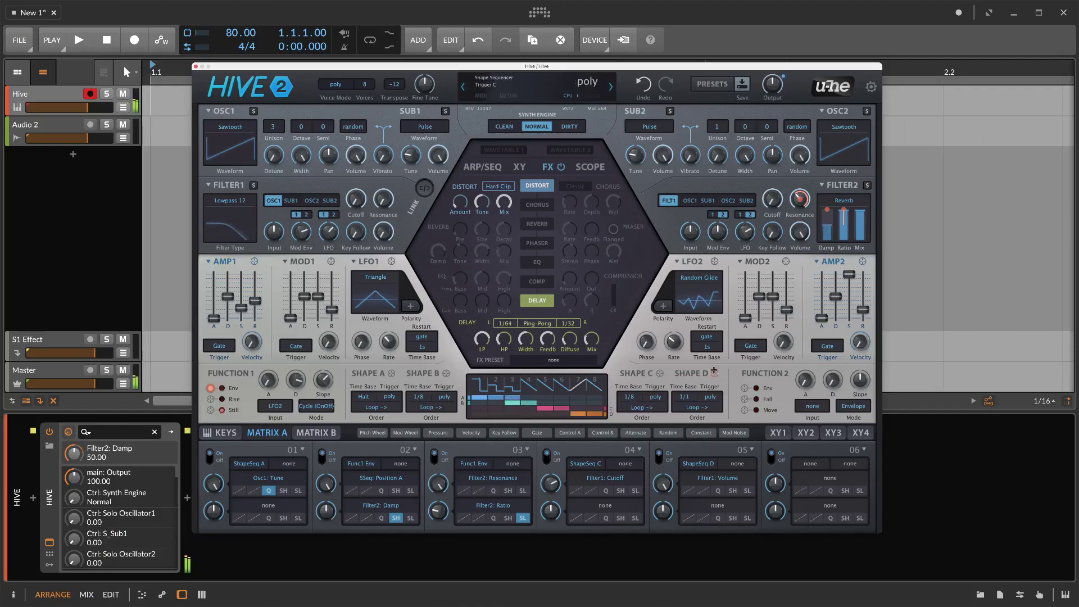
{"action": "left_click_drag", "start_coordinate": [714, 373], "coordinate": [732, 332]}
{"action": "left_click_drag", "start_coordinate": [661, 513], "coordinate": [662, 508]}
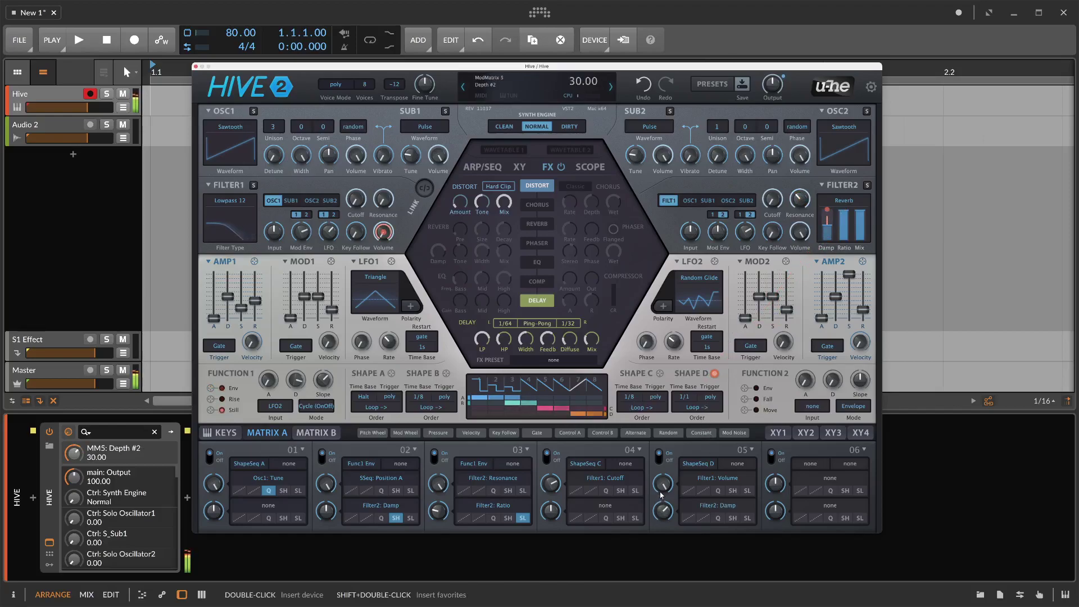
Enable the EQ effect with a bass gain of -4 dB, and raise Filter 1's volume to 46
{"action": "left_click", "coordinate": [539, 262]}
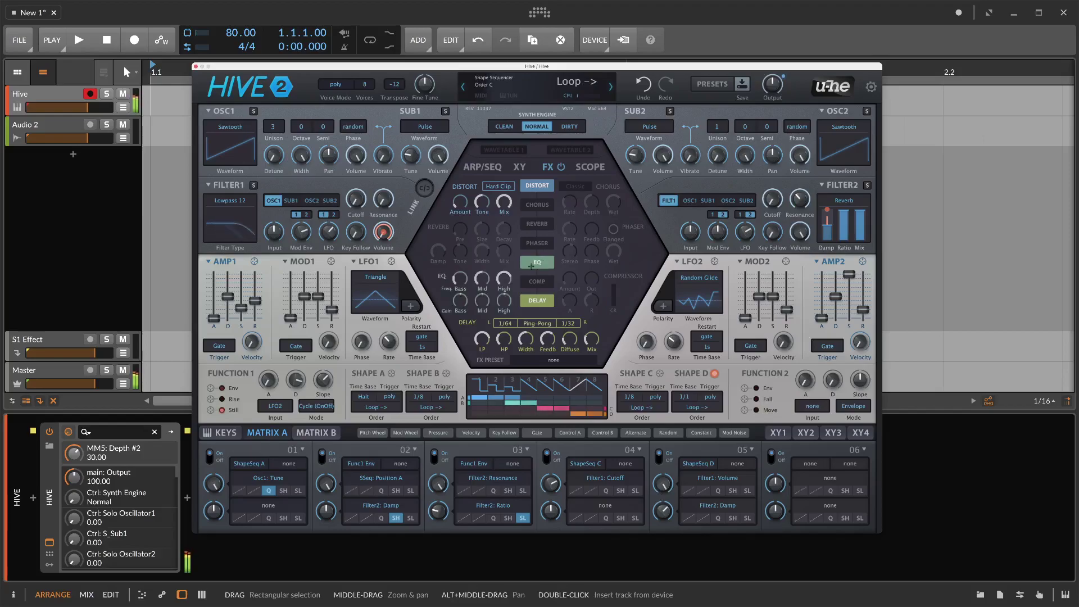
{"action": "left_click_drag", "start_coordinate": [459, 301], "coordinate": [459, 315]}
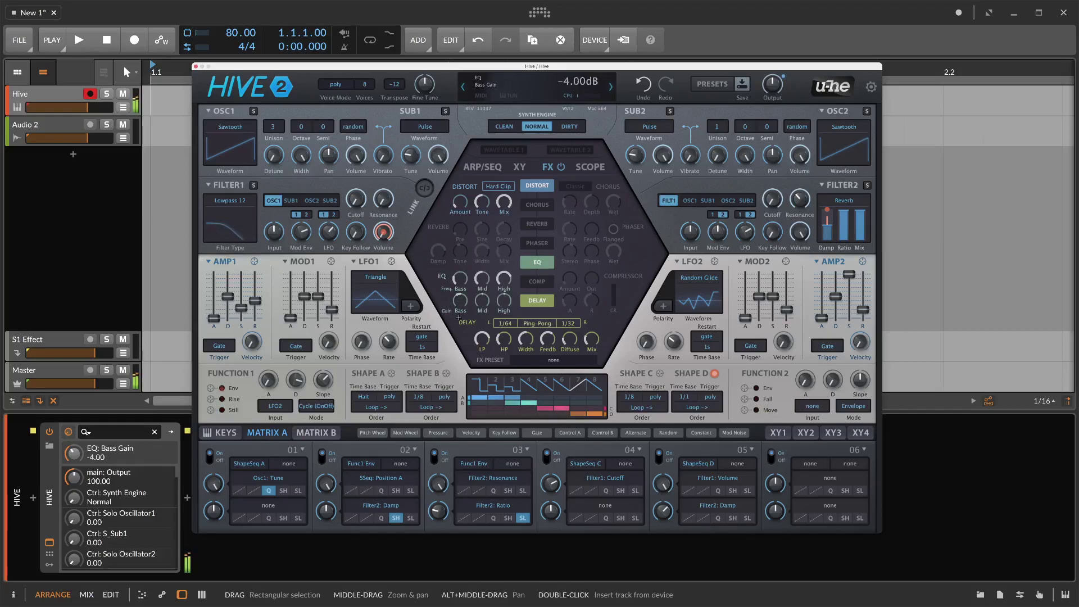
{"action": "left_click", "coordinate": [384, 233]}
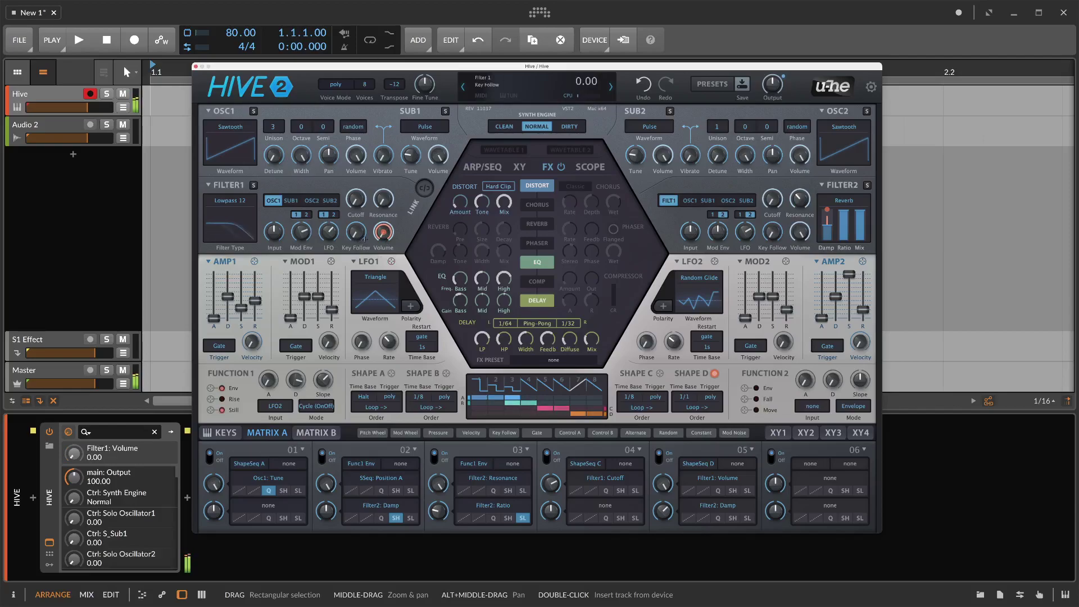
{"action": "left_click_drag", "start_coordinate": [381, 214], "coordinate": [383, 179]}
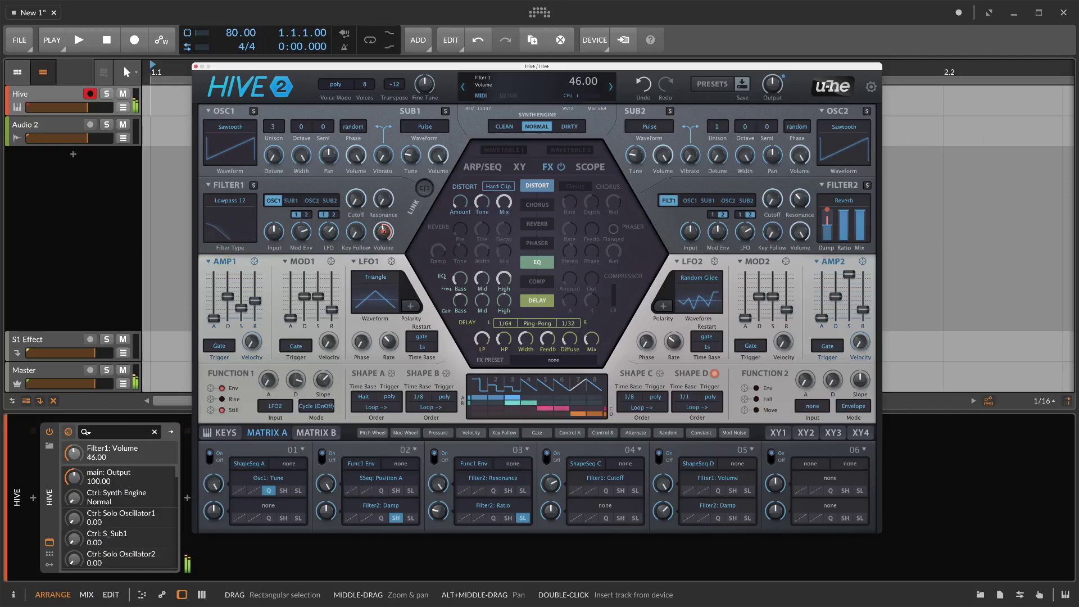
Set Filter 1's resonance to 24 and switch the voice mode to mono
{"action": "double_click", "coordinate": [385, 234]}
{"action": "left_click_drag", "start_coordinate": [391, 205], "coordinate": [375, 166]}
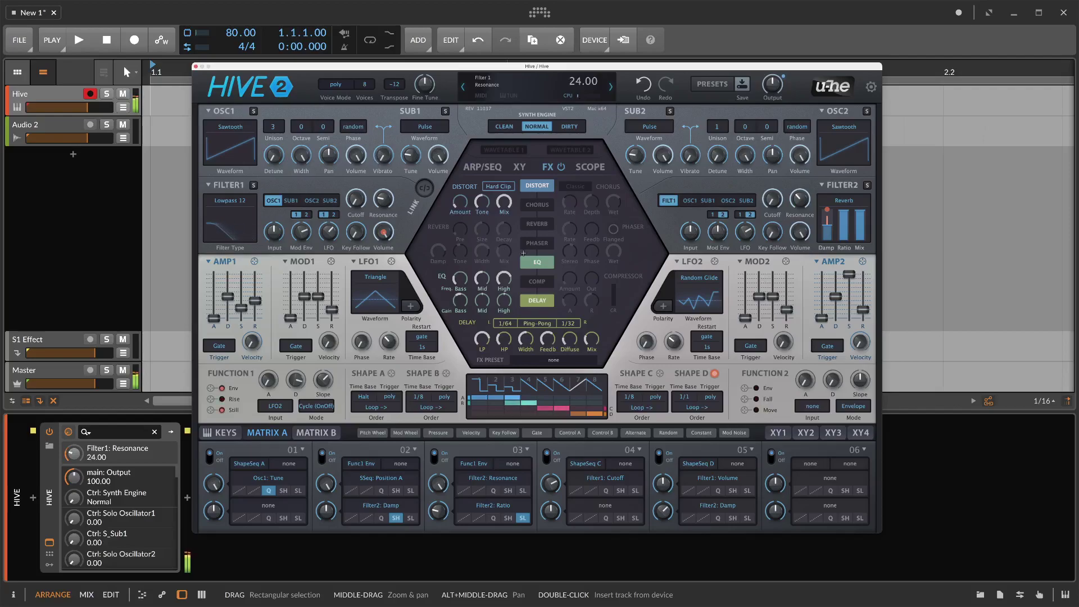
{"action": "left_click", "coordinate": [335, 85]}
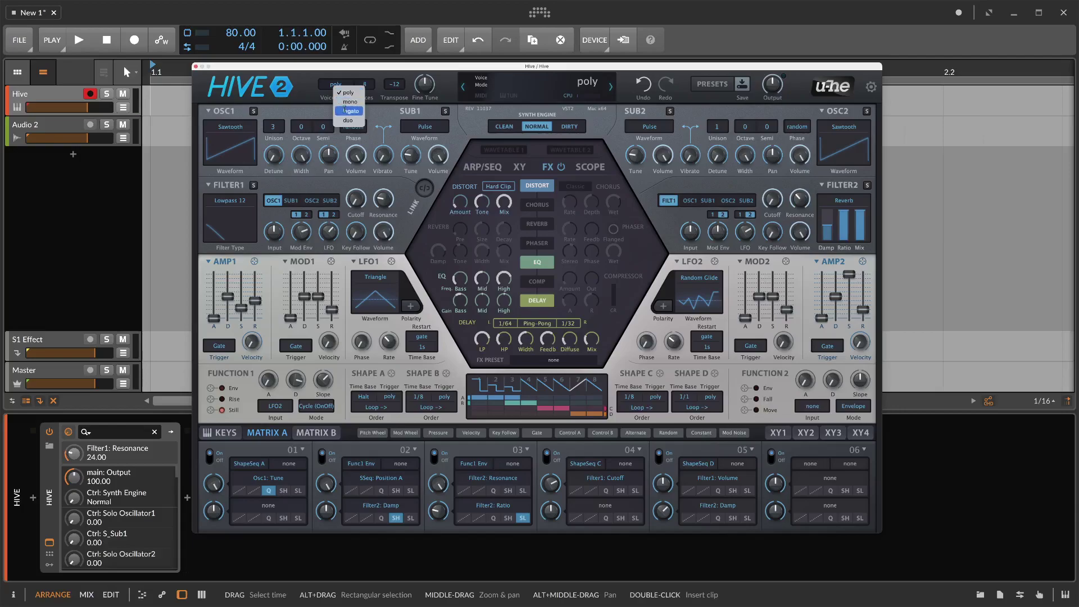
{"action": "left_click", "coordinate": [350, 101]}
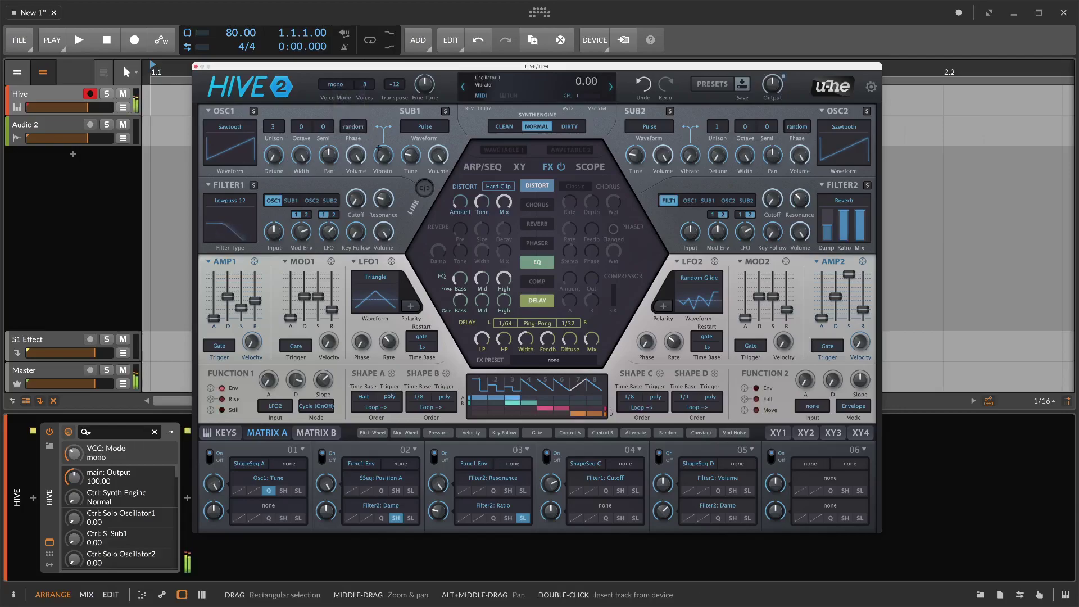
Set Filter 2's mod envelope depth to 33 and make Mod Envelope 2 trigger from LFO 2 with sustain 21 and release 59
{"action": "left_click", "coordinate": [692, 226]}
{"action": "left_click_drag", "start_coordinate": [693, 225], "coordinate": [691, 213]}
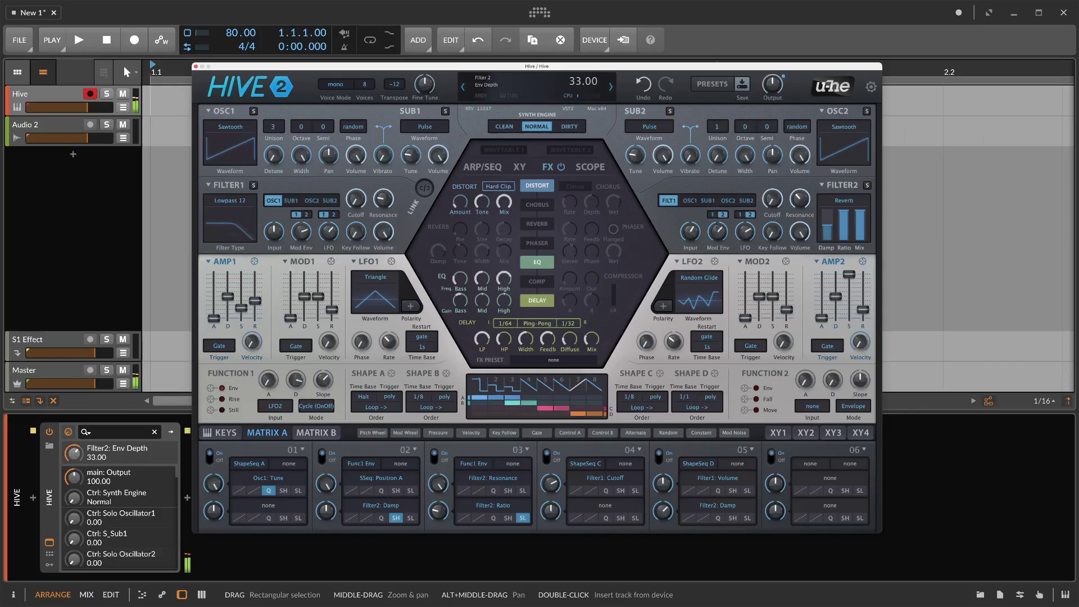
{"action": "left_click_drag", "start_coordinate": [745, 318], "coordinate": [772, 319]}
{"action": "left_click", "coordinate": [759, 341]}
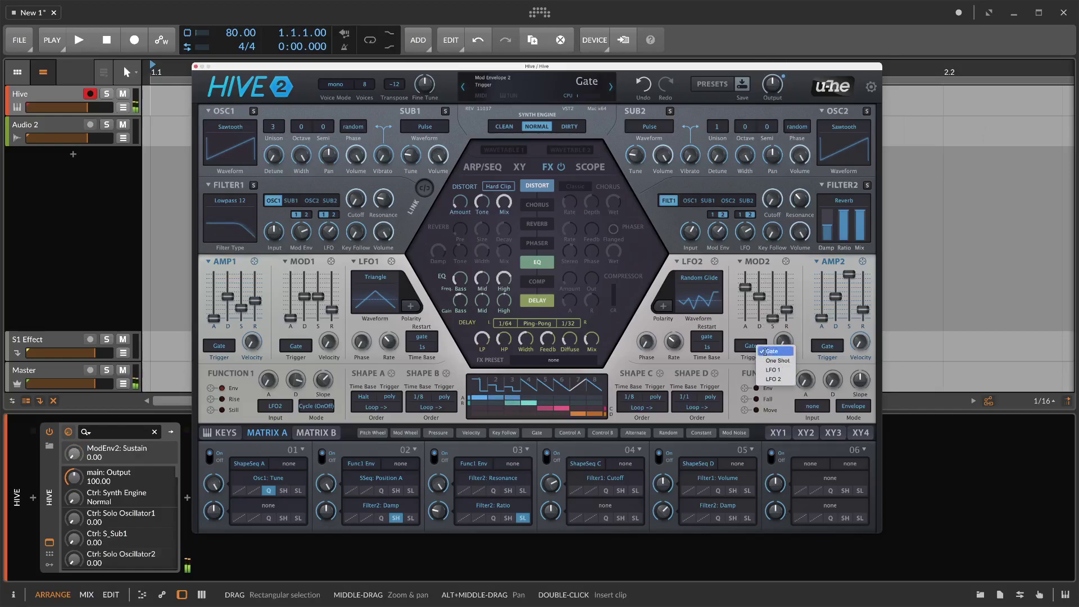
{"action": "left_click", "coordinate": [778, 379]}
{"action": "left_click_drag", "start_coordinate": [759, 296], "coordinate": [772, 264]}
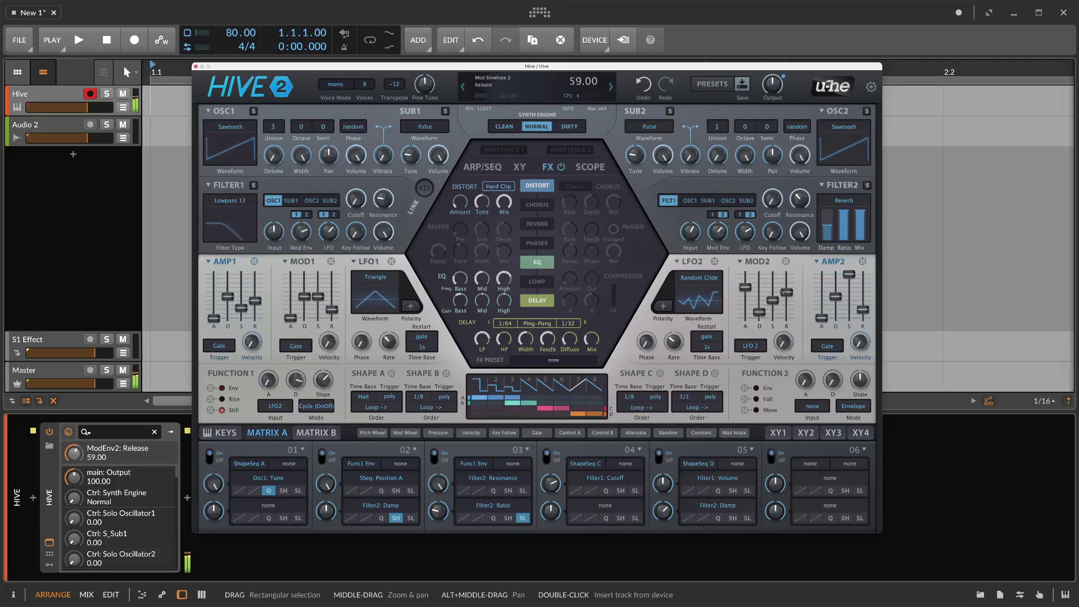
{"action": "left_click_drag", "start_coordinate": [772, 300], "coordinate": [771, 314]}
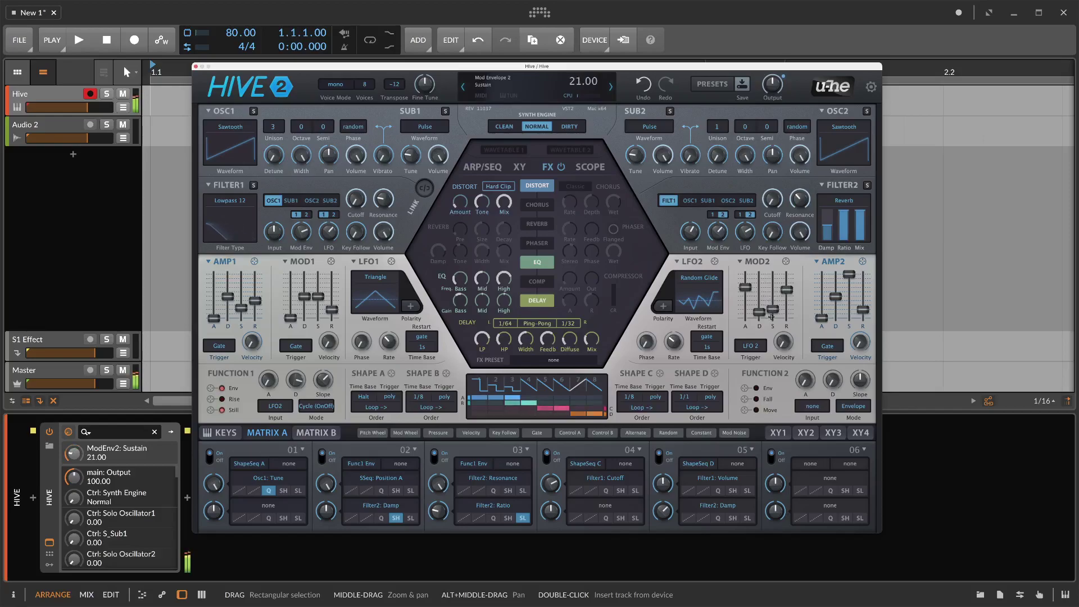
{"action": "left_click", "coordinate": [831, 478]}
{"action": "key", "text": "Escape"}
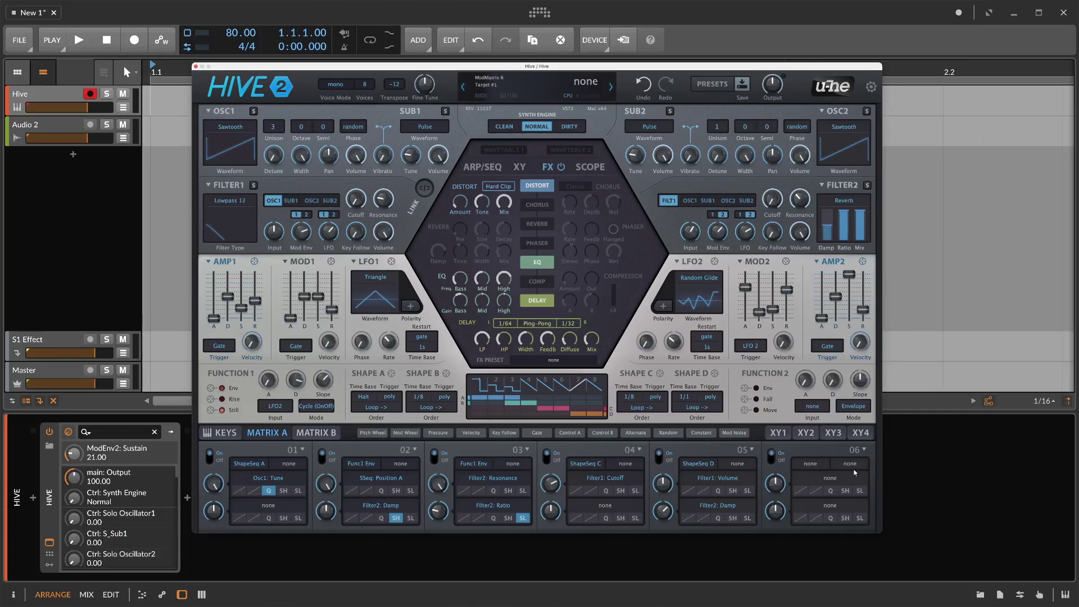
{"action": "left_click", "coordinate": [833, 480]}
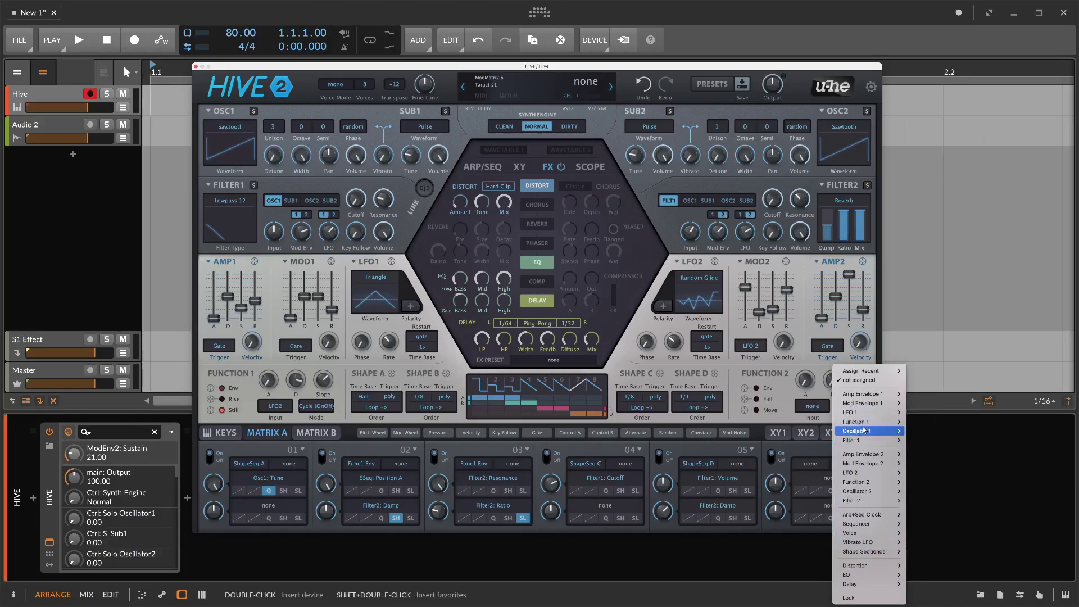
{"action": "mouse_move", "coordinate": [864, 431]}
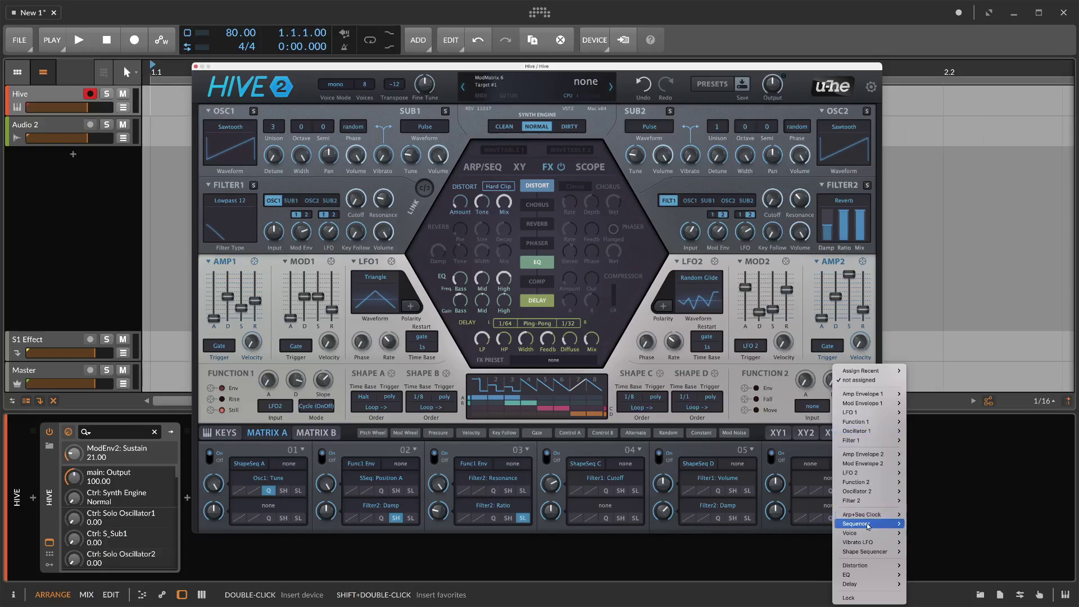
{"action": "left_click", "coordinate": [816, 464]}
Use ModNoise as matrix slot 6's source and monitor its first target in the scope with a depth of 60
{"action": "left_click", "coordinate": [816, 464]}
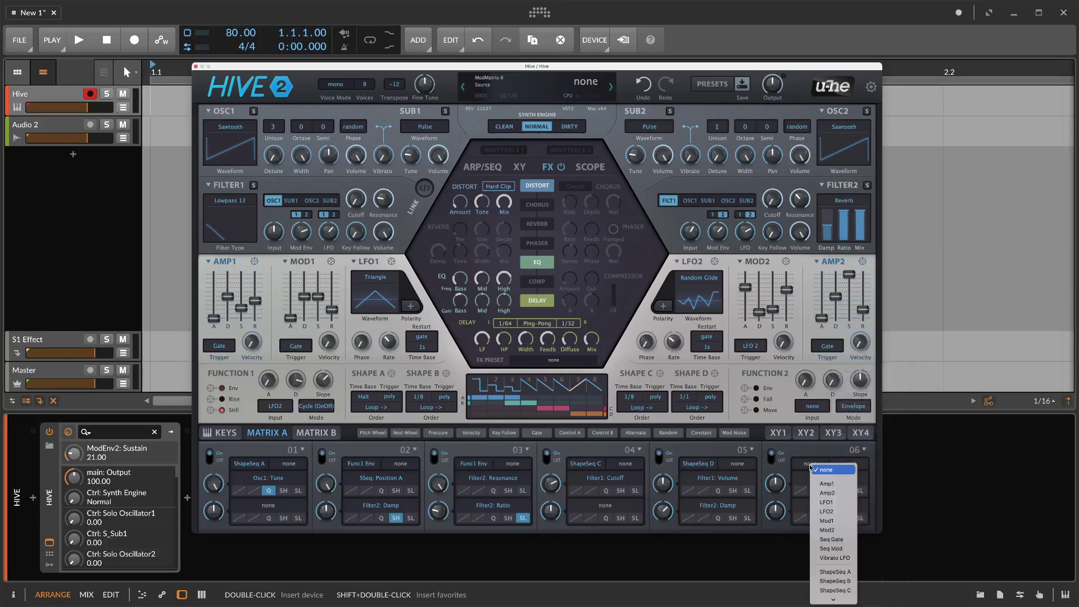
{"action": "mouse_move", "coordinate": [827, 603]}
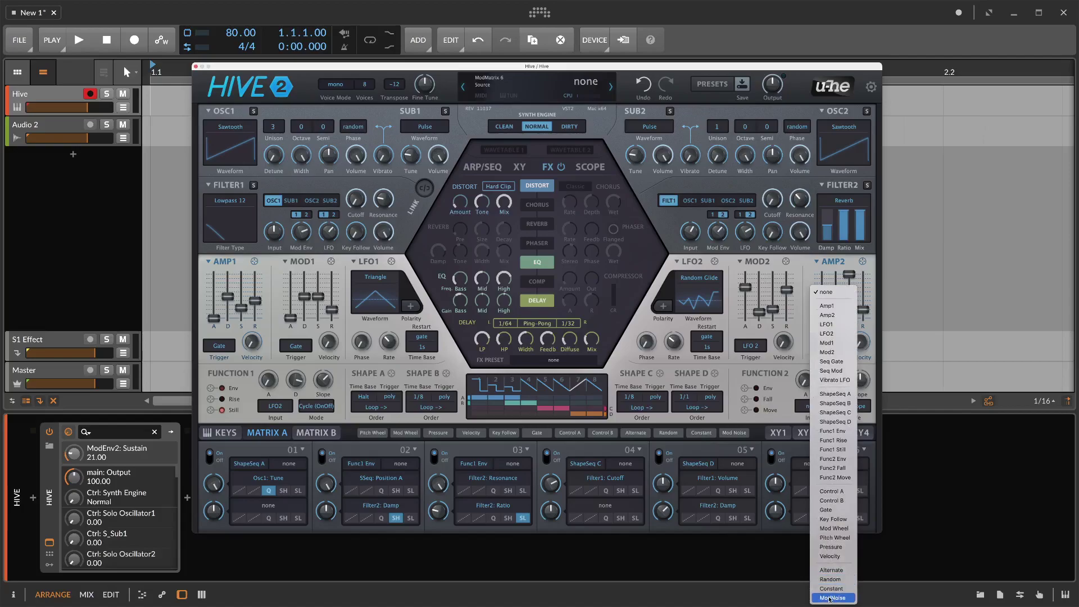
{"action": "left_click", "coordinate": [830, 598]}
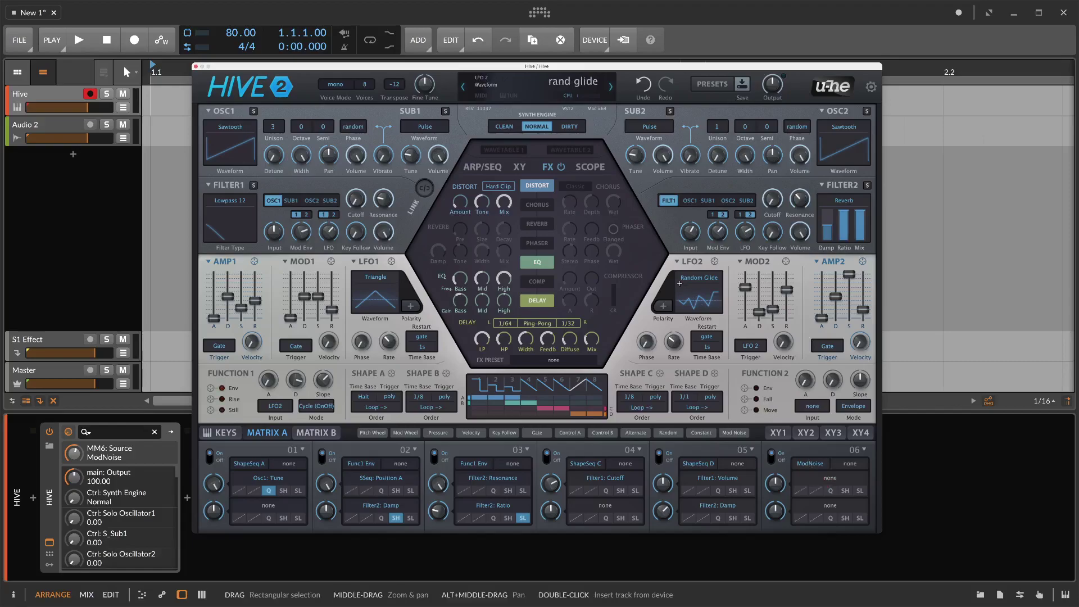
{"action": "left_click", "coordinate": [588, 167]}
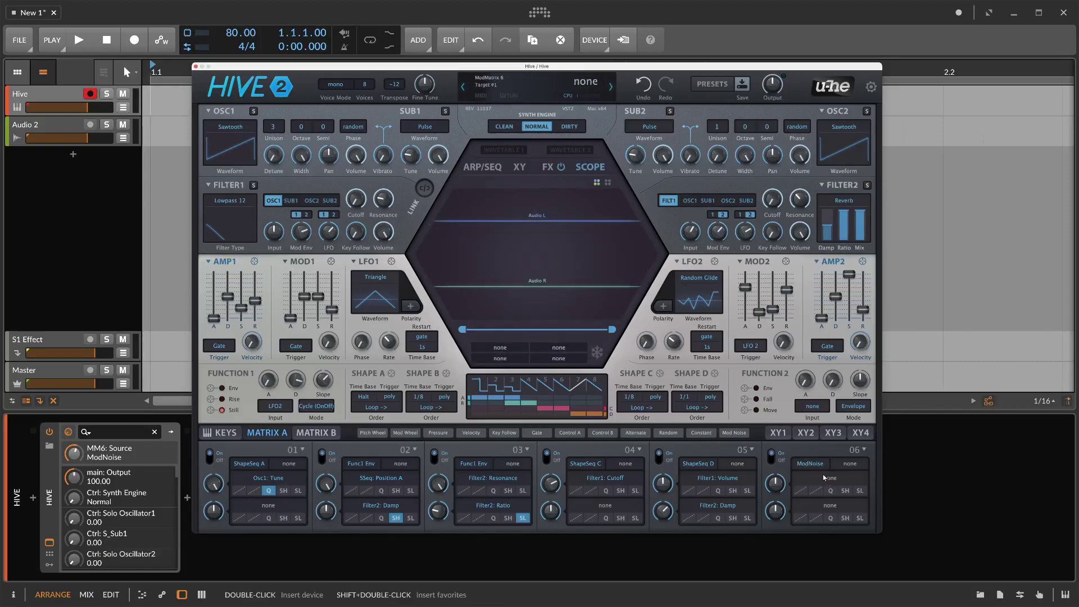
{"action": "left_click_drag", "start_coordinate": [796, 451], "coordinate": [572, 255]}
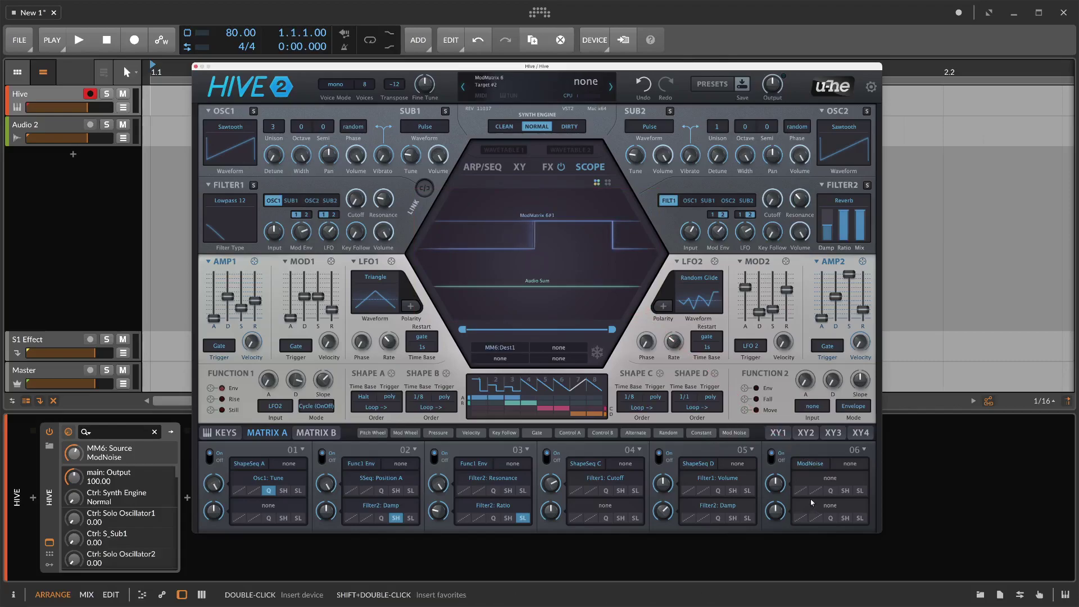
{"action": "left_click_drag", "start_coordinate": [781, 490], "coordinate": [780, 450]}
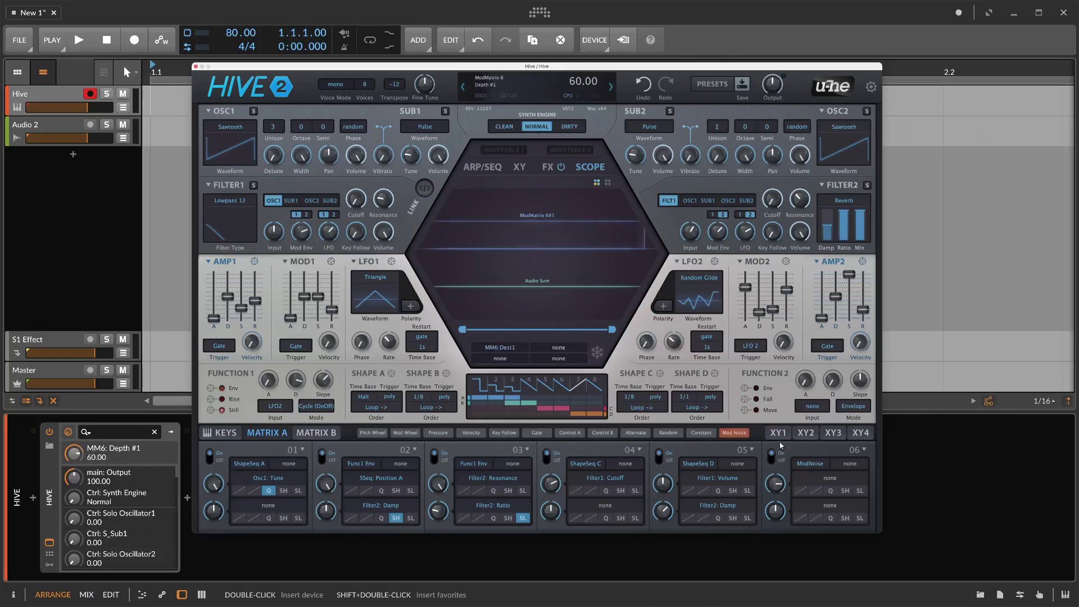
Set matrix slot 6's via source to LFO2, keep ModNoise as source, and change the first depth to 38
{"action": "left_click", "coordinate": [854, 466]}
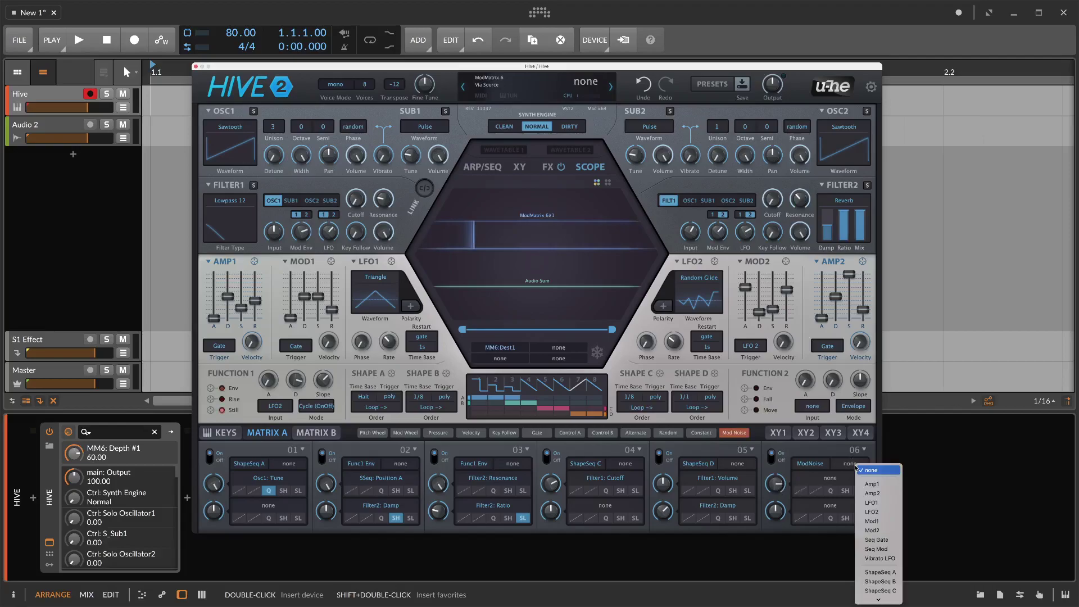
{"action": "left_click", "coordinate": [871, 512]}
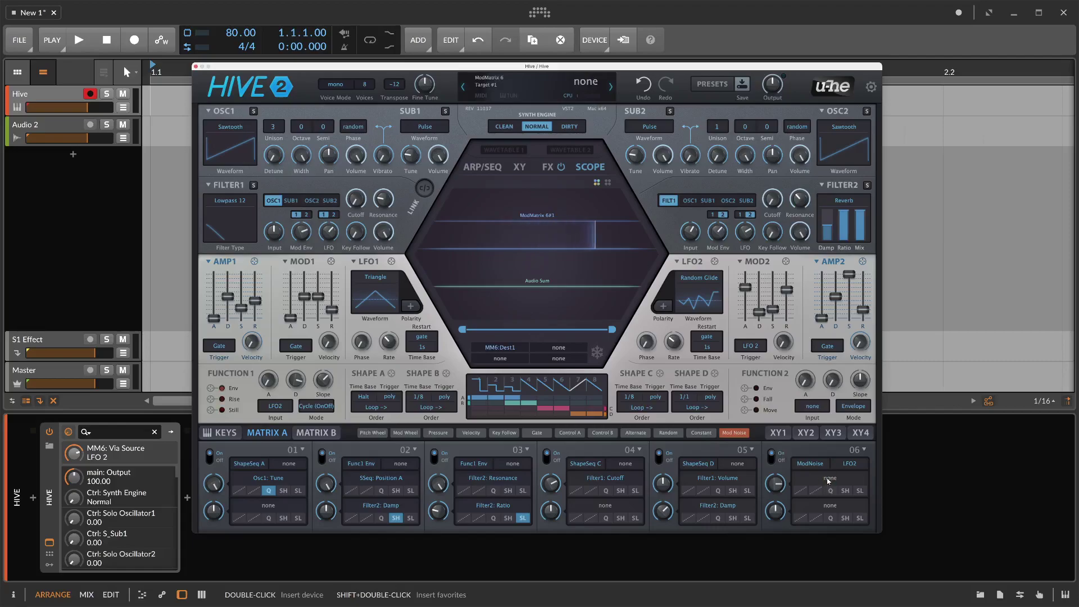
{"action": "left_click_drag", "start_coordinate": [827, 463], "coordinate": [811, 220]}
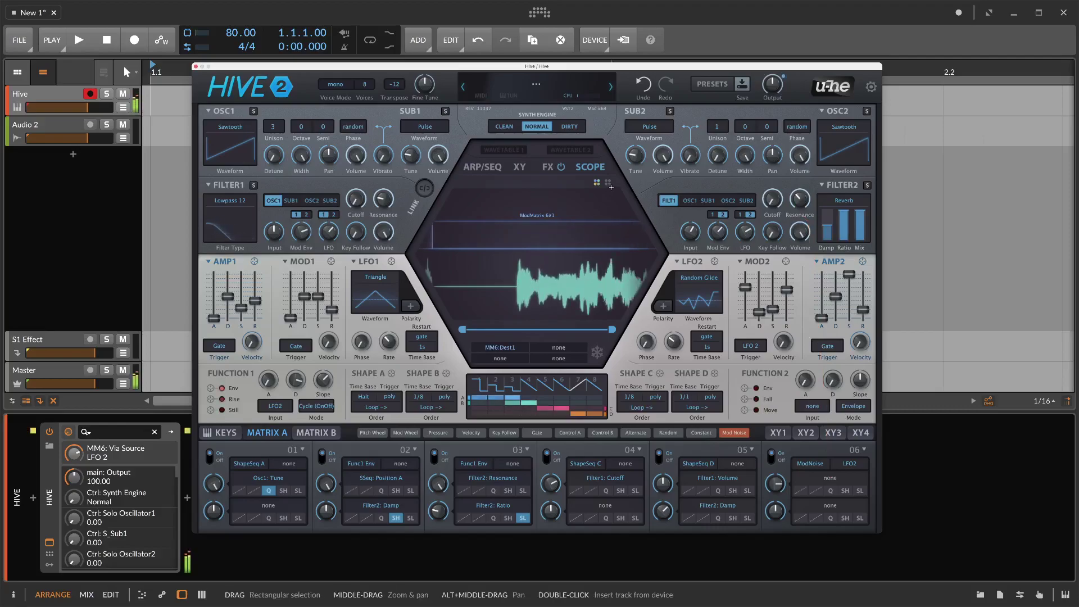
{"action": "mouse_move", "coordinate": [777, 490]}
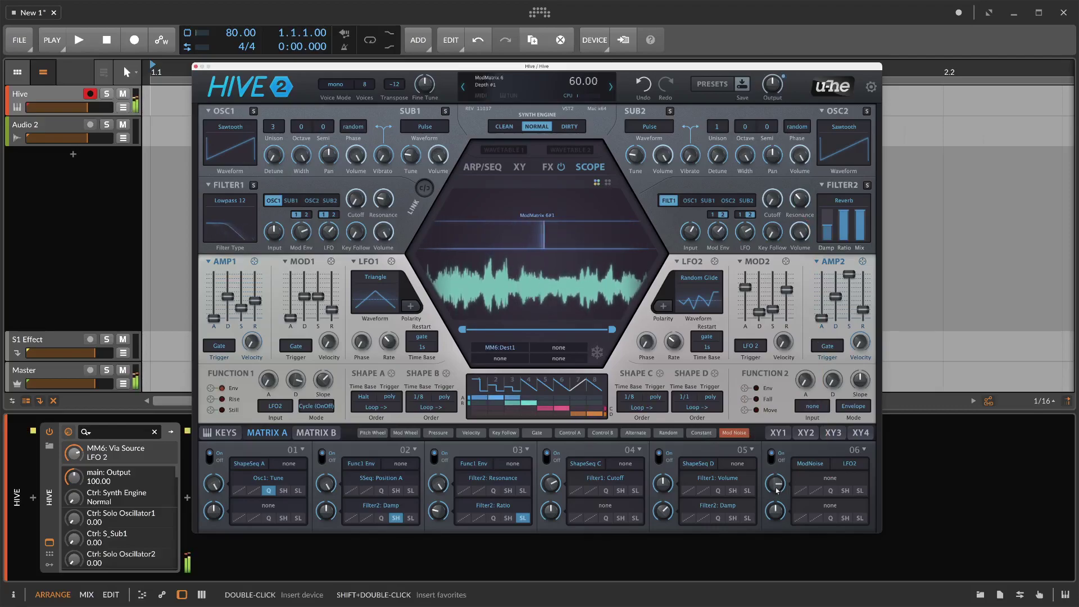
{"action": "left_click", "coordinate": [810, 465]}
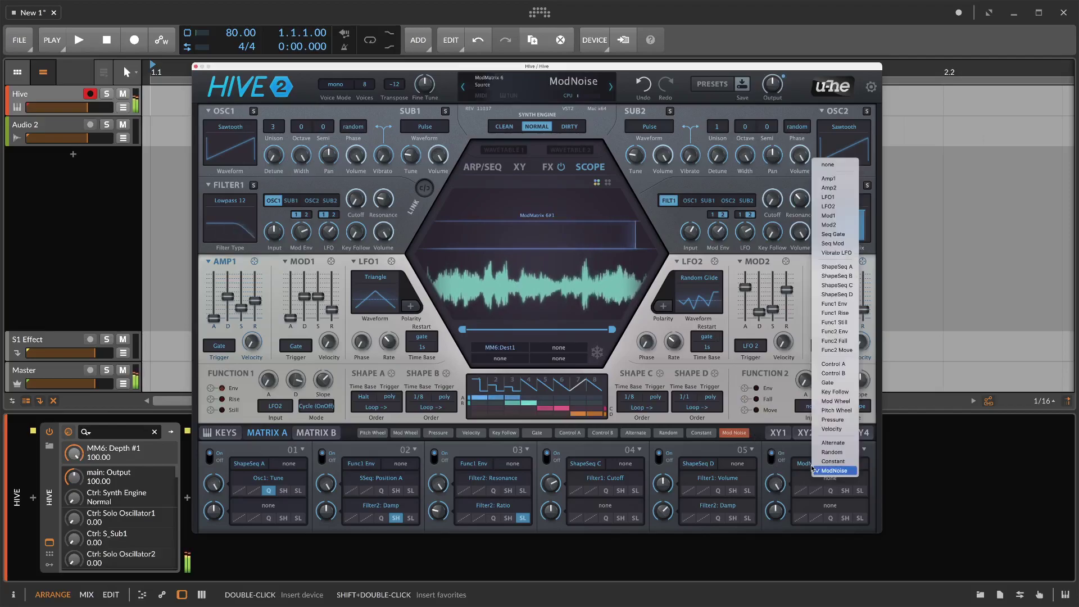
{"action": "left_click", "coordinate": [800, 455]}
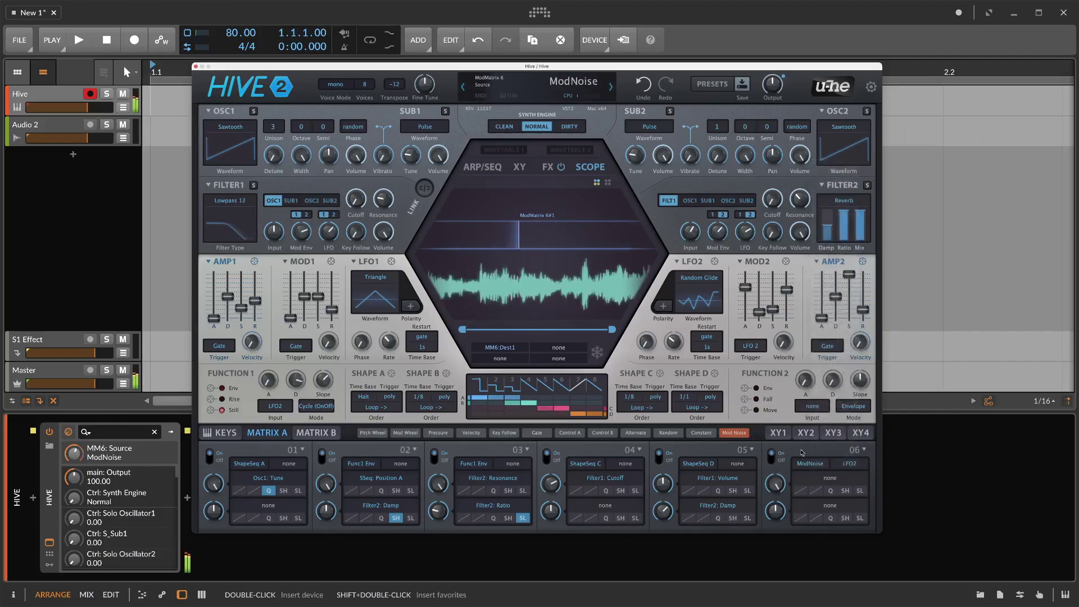
{"action": "scroll", "coordinate": [781, 487], "scroll_direction": "up", "scroll_amount": 4}
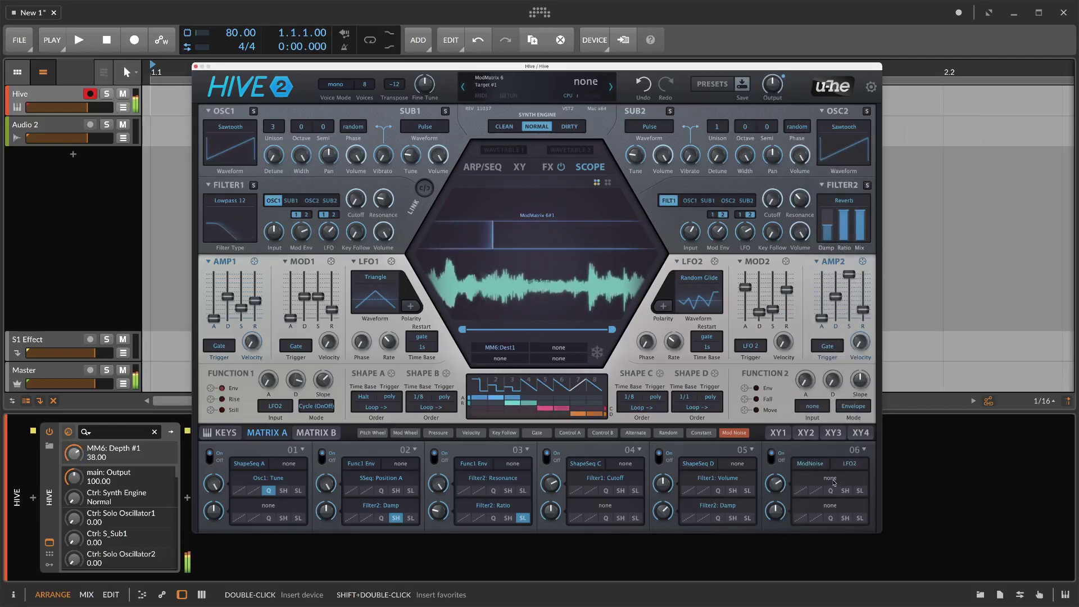
Try Filter 2's damp as slot 6's first target, then assign it to Filter 2's ratio with a depth of -31
{"action": "left_click_drag", "start_coordinate": [830, 479], "coordinate": [834, 225]}
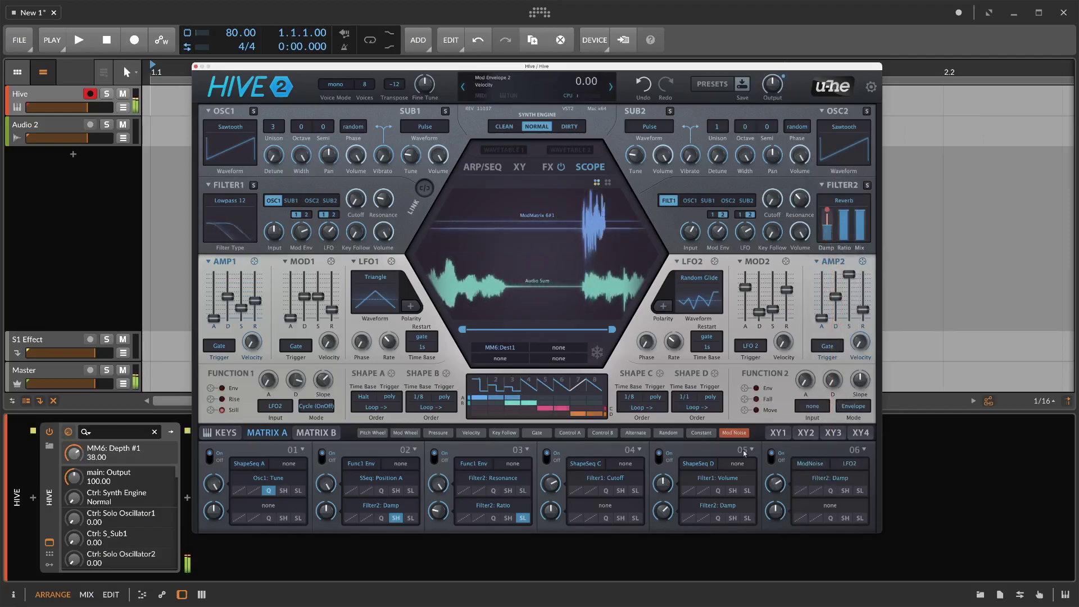
{"action": "left_click_drag", "start_coordinate": [778, 482], "coordinate": [848, 215]}
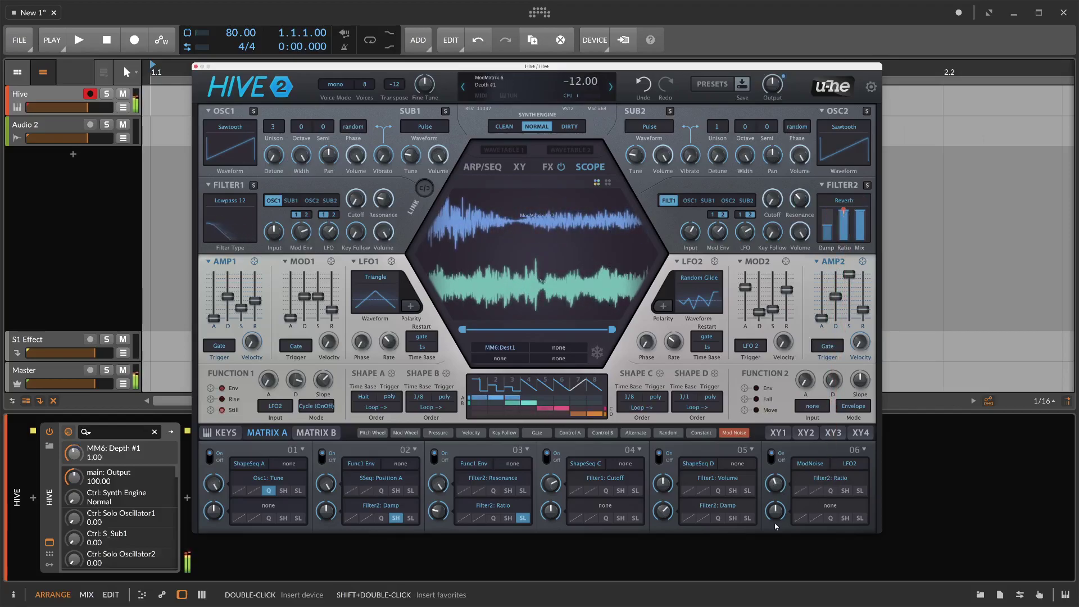
{"action": "left_click_drag", "start_coordinate": [772, 543], "coordinate": [771, 546]}
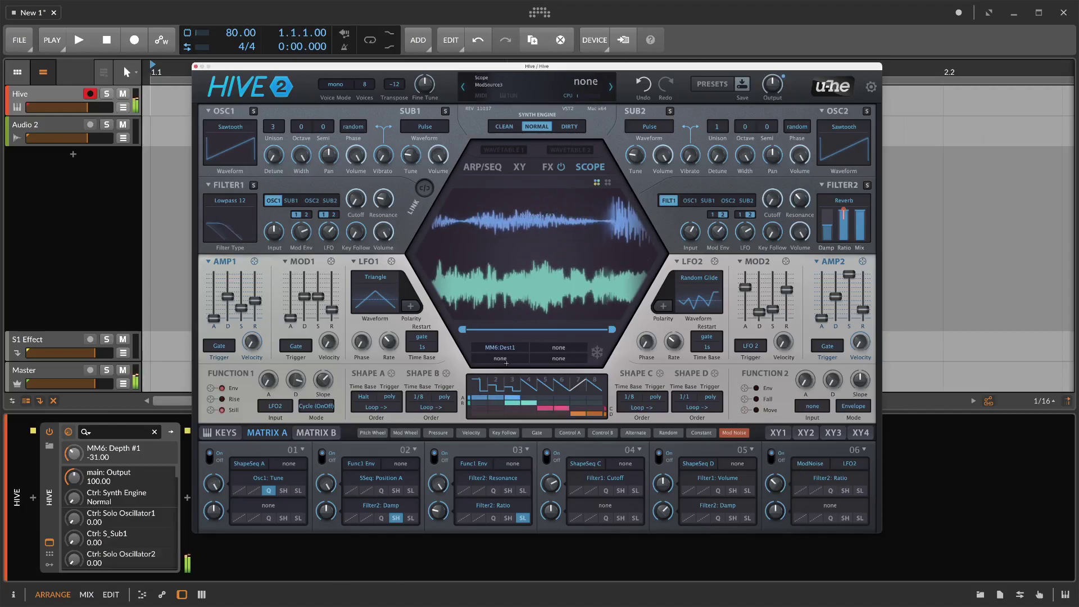
Adjust LFO 1's phase and raise its rate to 3.80
{"action": "left_click", "coordinate": [353, 345]}
{"action": "left_click_drag", "start_coordinate": [358, 327], "coordinate": [358, 298]}
{"action": "left_click_drag", "start_coordinate": [389, 341], "coordinate": [392, 312]}
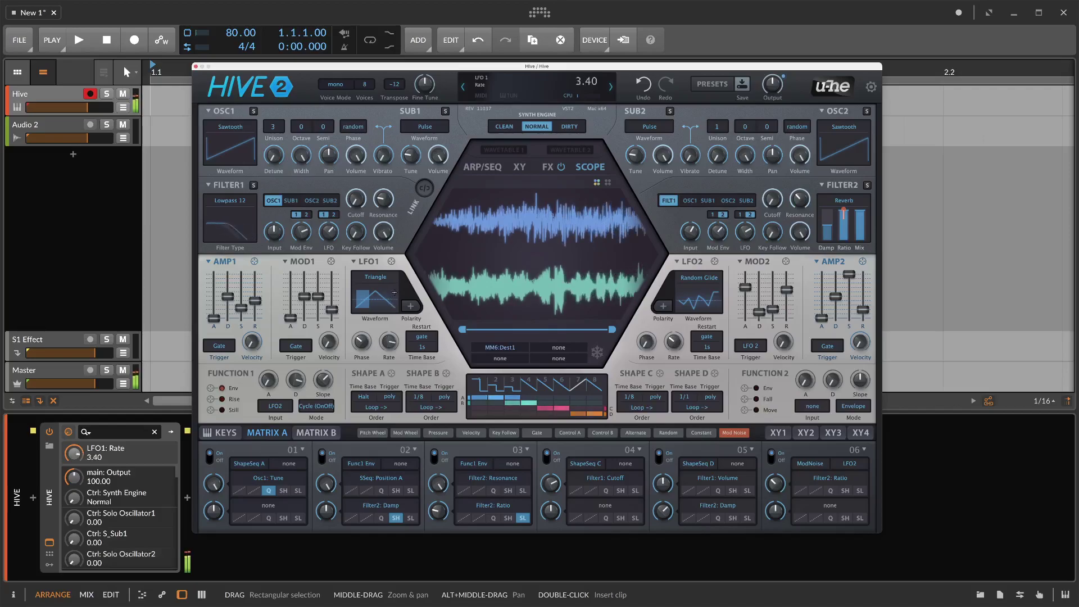
{"action": "left_click_drag", "start_coordinate": [392, 304], "coordinate": [401, 290]}
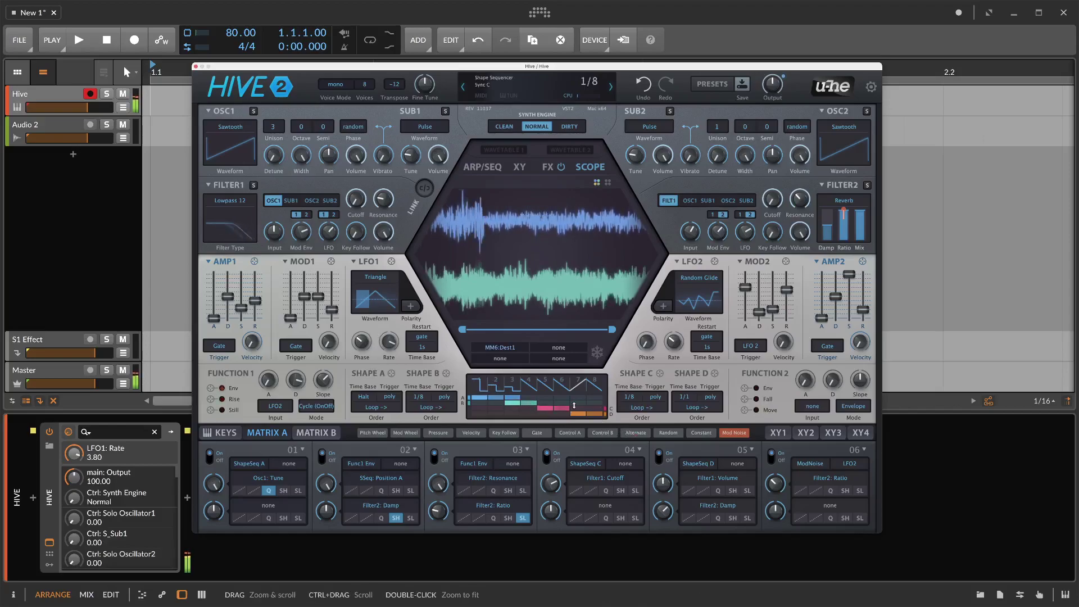
Extend Shape D's range to cover steps 6 to 8 of the shape sequencer and set its time base to 1/4
{"action": "left_click", "coordinate": [560, 414]}
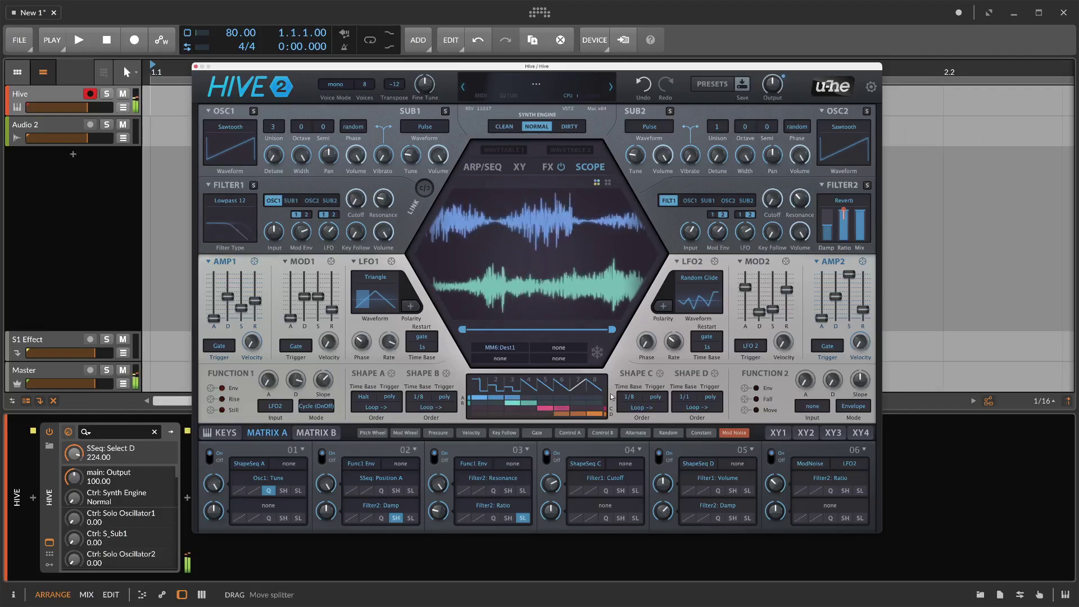
{"action": "left_click", "coordinate": [685, 396]}
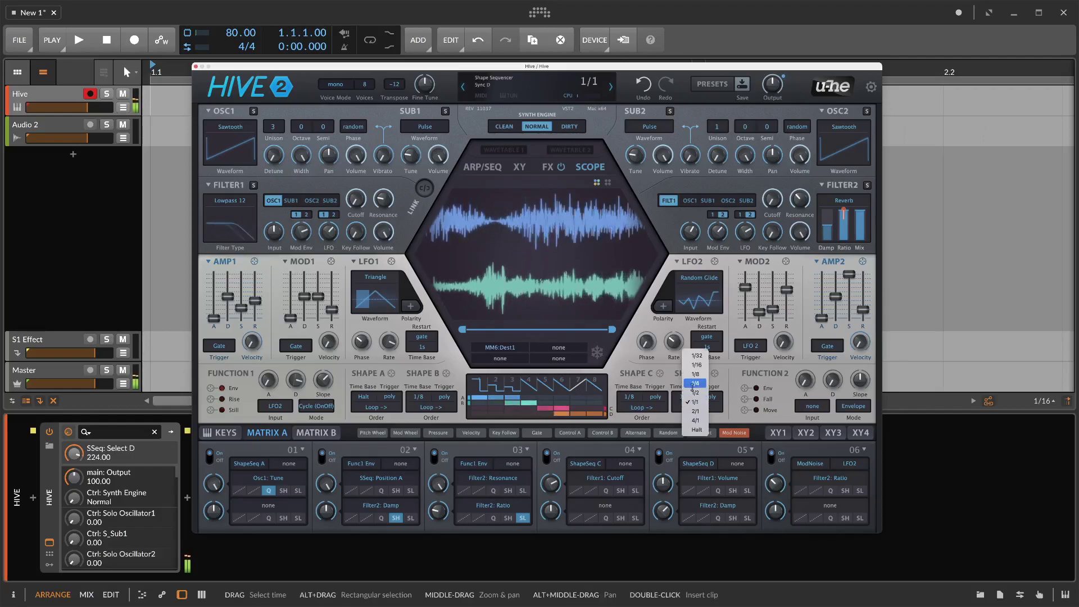
{"action": "left_click", "coordinate": [695, 382]}
Set Filter 2's LFO depth to 33 and envelope depth to about -15, then lower Mod Envelope 2's attack and set its sustain to 37
{"action": "left_click_drag", "start_coordinate": [391, 339], "coordinate": [387, 320]}
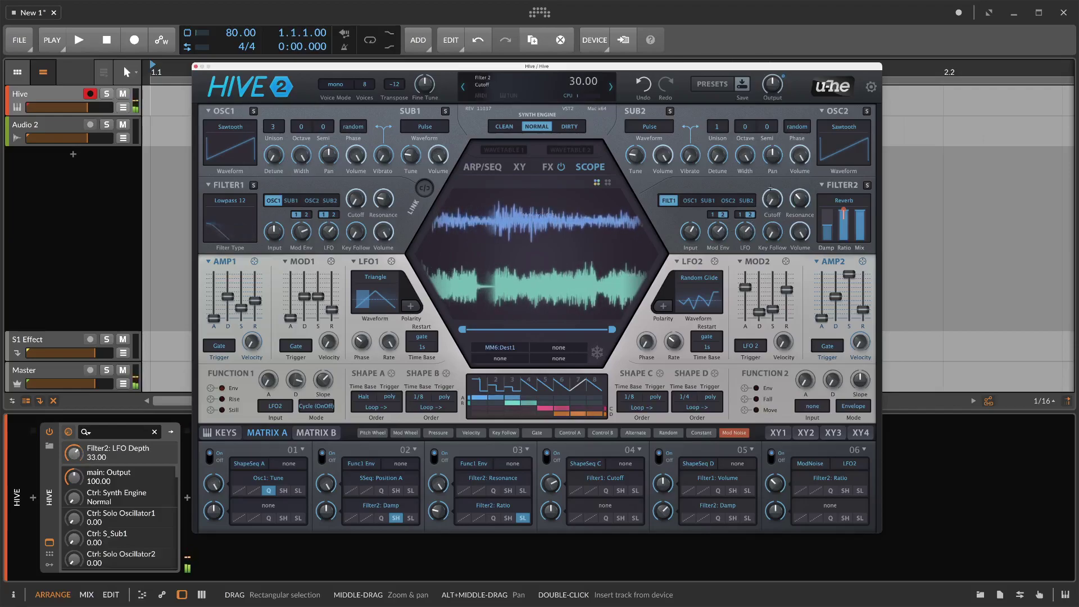
{"action": "left_click_drag", "start_coordinate": [772, 199], "coordinate": [764, 225]}
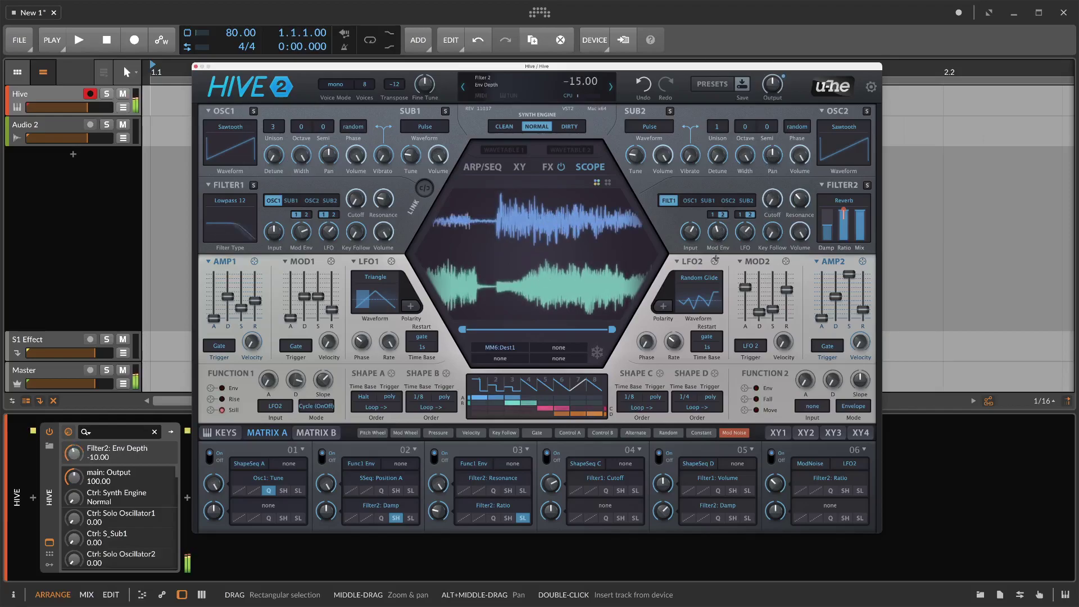
{"action": "left_click_drag", "start_coordinate": [745, 288], "coordinate": [772, 276]}
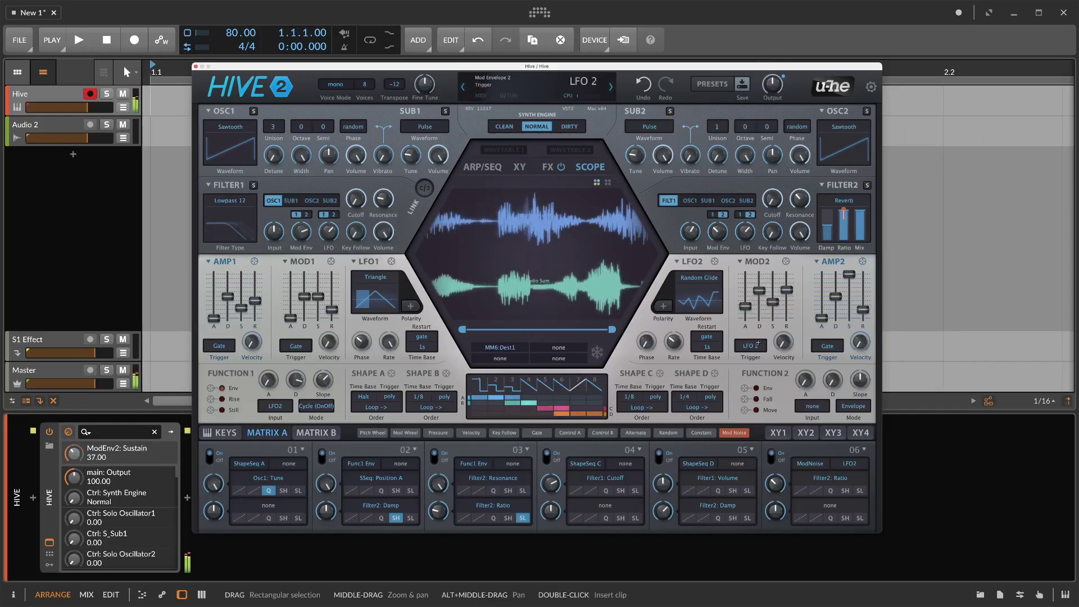
Set LFO 2's rate to -2.00 and Function 1's decay to about 70
{"action": "left_click_drag", "start_coordinate": [673, 349], "coordinate": [670, 318]}
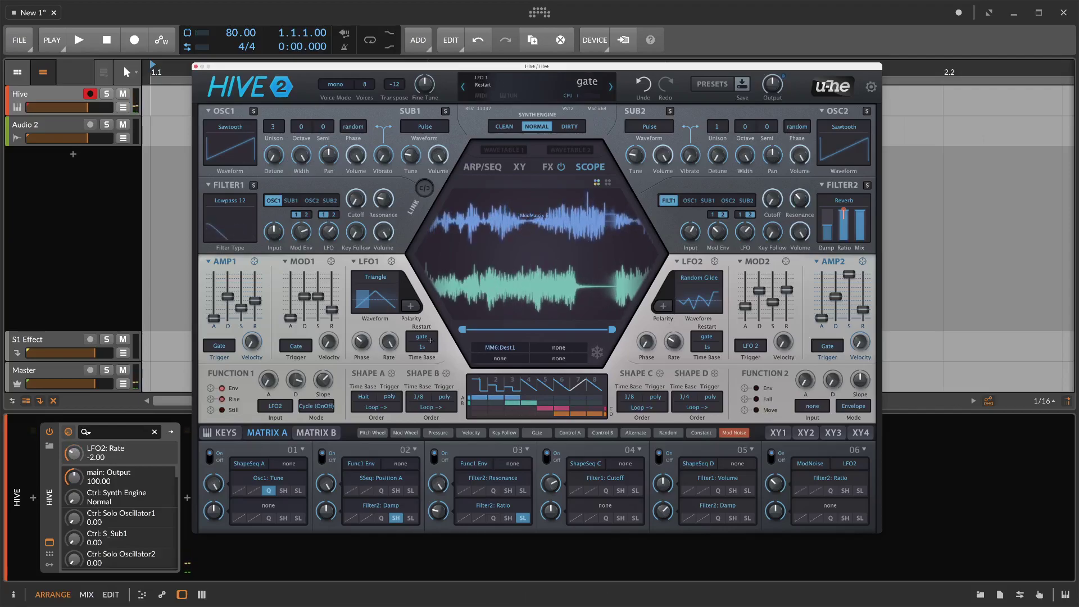
{"action": "left_click", "coordinate": [388, 347]}
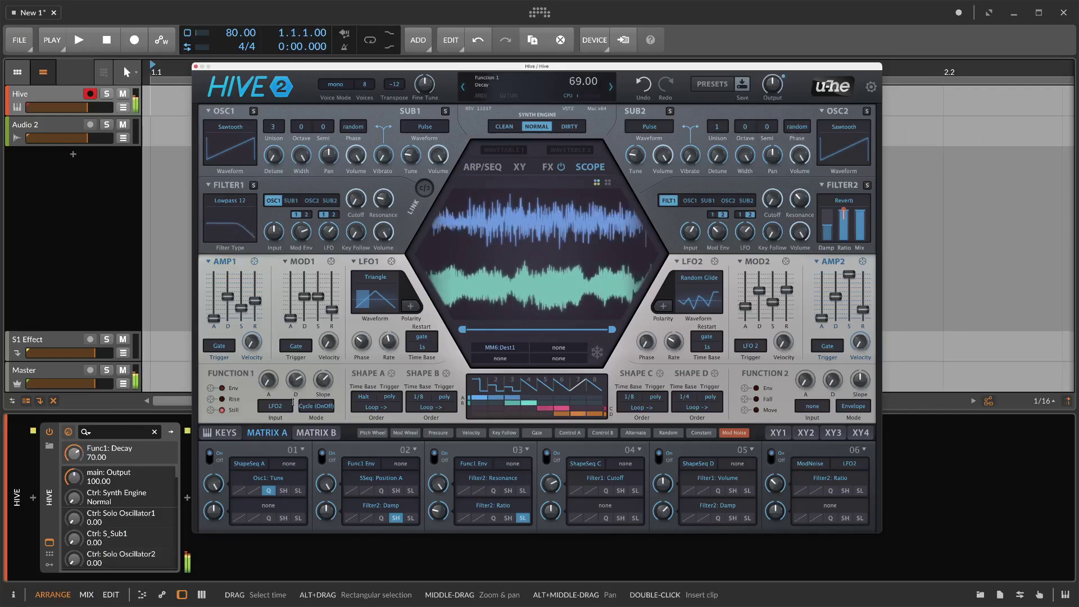
Set Function 1's slope to 0.00 and Amp Envelope 1's attack to 27 and sustain to 78
{"action": "left_click", "coordinate": [318, 380]}
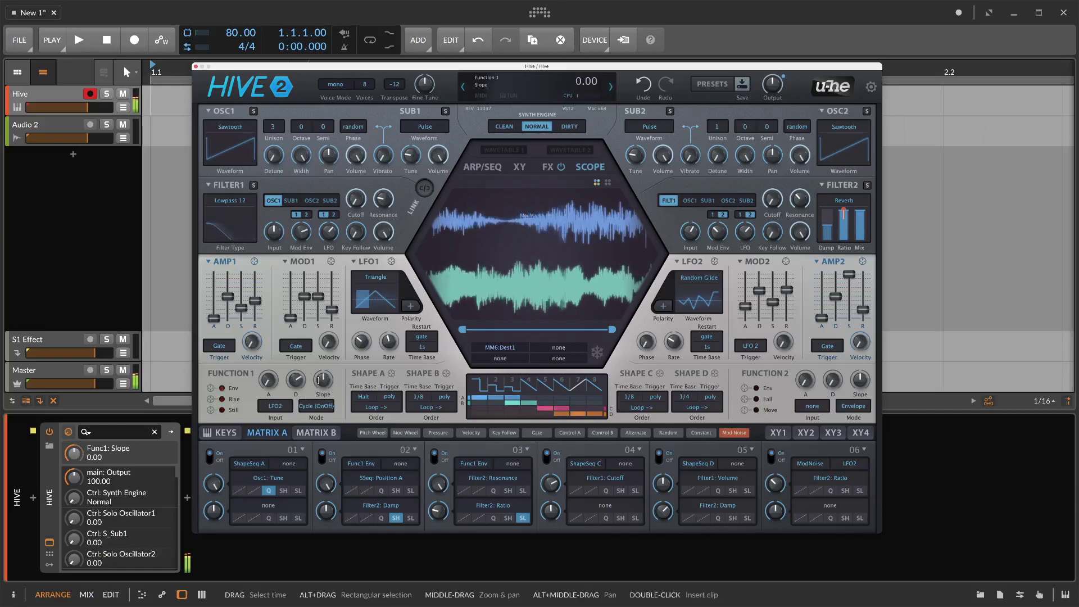
{"action": "left_click_drag", "start_coordinate": [241, 307], "coordinate": [213, 305]}
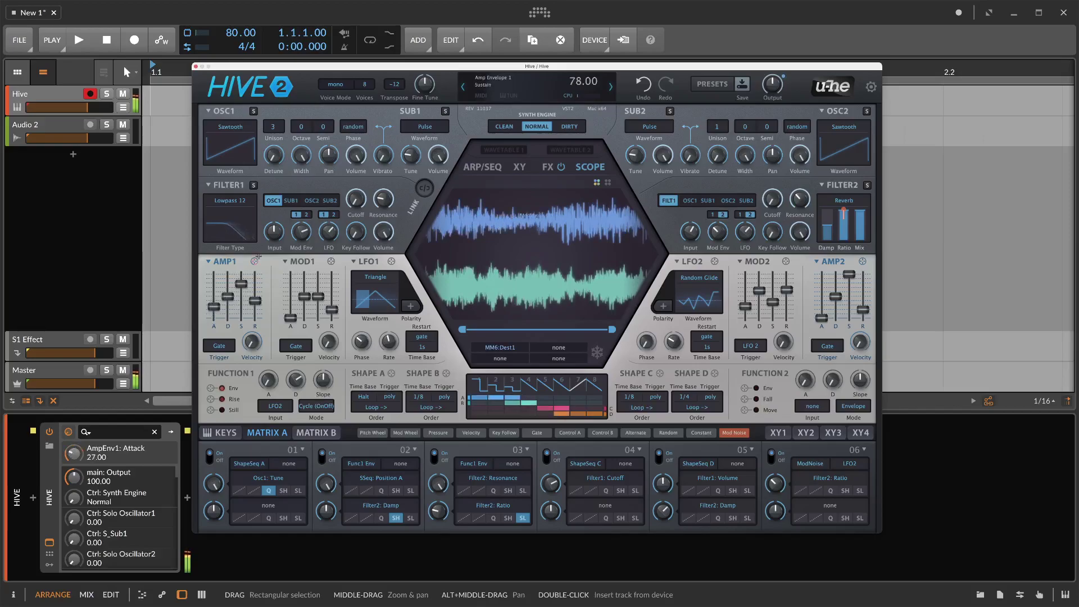
Set LFO 1's phase to 37 and rate to 1.30, and raise Filter 1's LFO depth to 73
{"action": "left_click", "coordinate": [360, 340]}
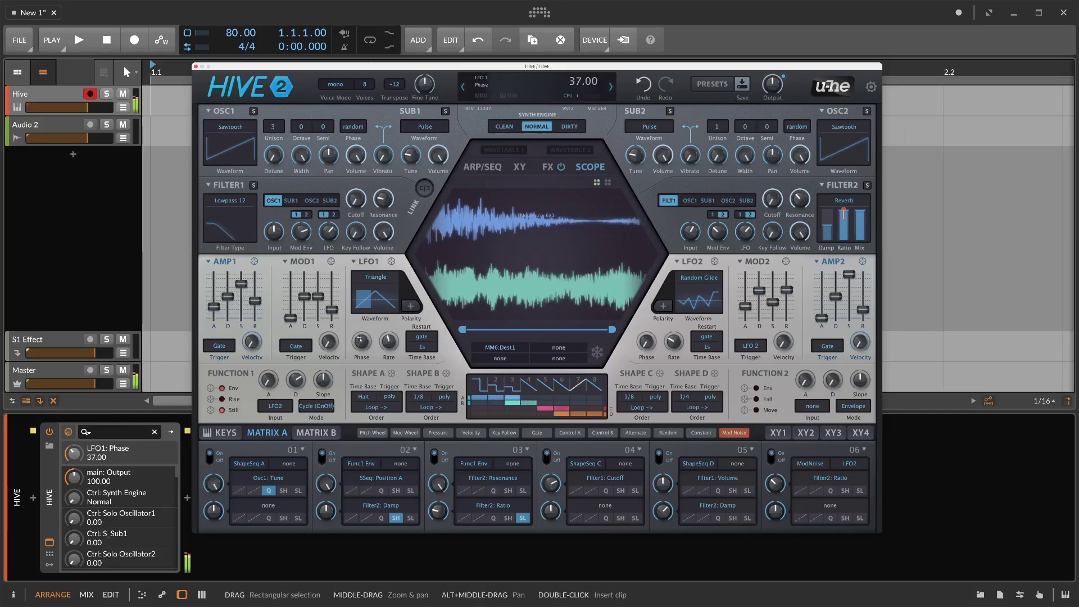
{"action": "left_click_drag", "start_coordinate": [393, 346], "coordinate": [396, 318]}
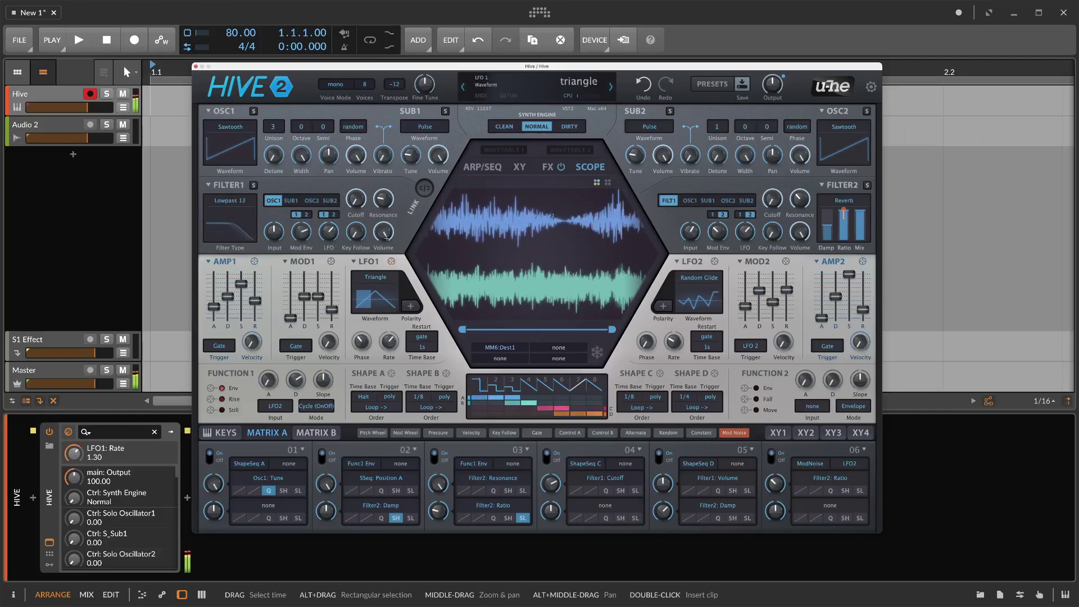
{"action": "left_click", "coordinate": [328, 232]}
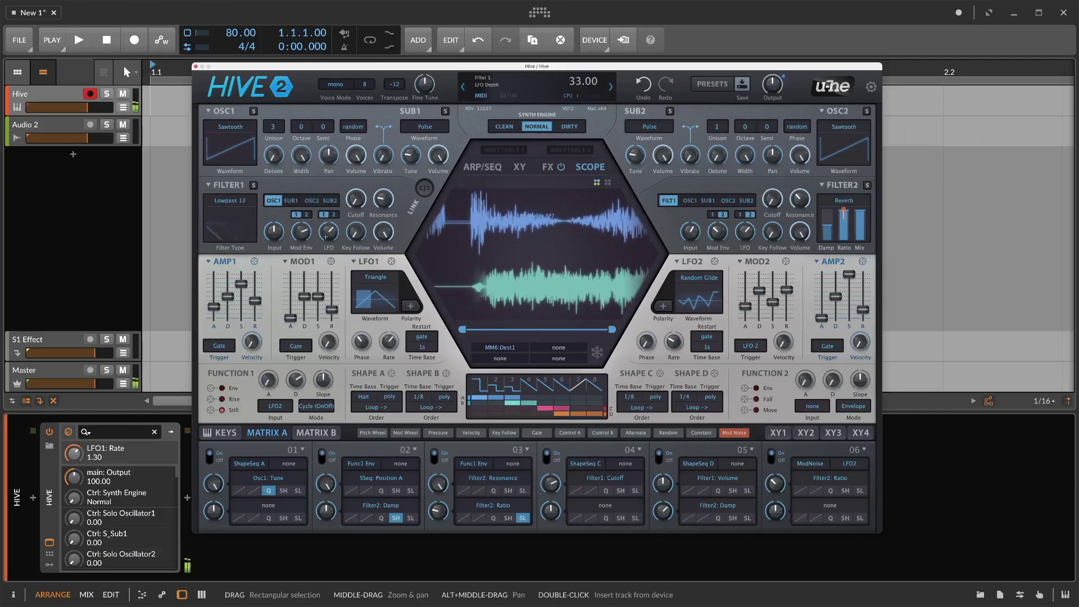
{"action": "left_click_drag", "start_coordinate": [328, 232], "coordinate": [327, 217]}
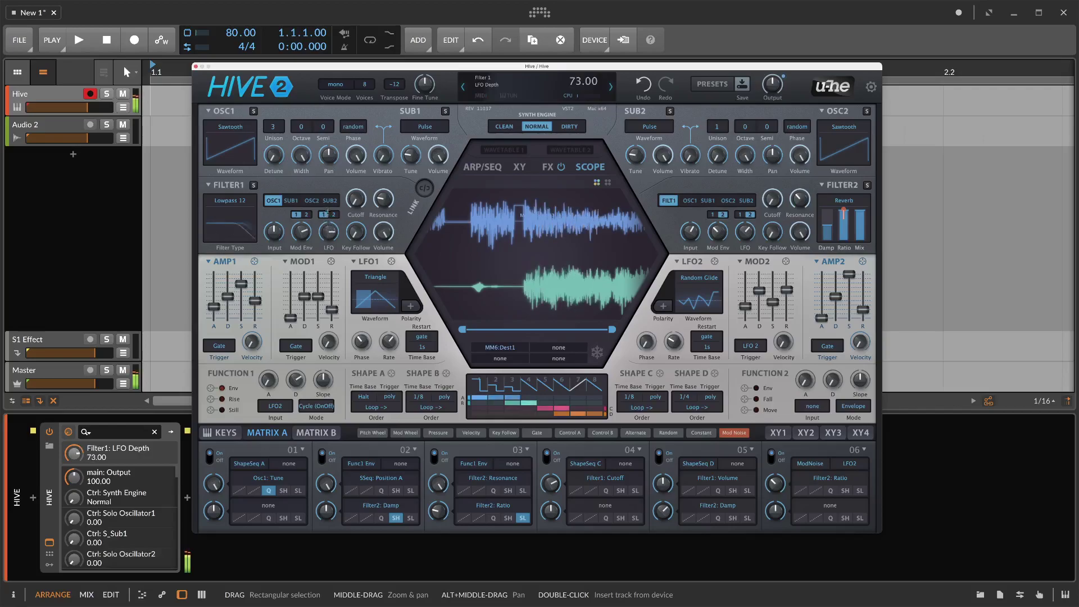
Switch LFO 1's waveform to Random Glide with phase 0.00 and set Filter 1's envelope depth to 32
{"action": "left_click", "coordinate": [375, 277]}
{"action": "left_click", "coordinate": [382, 328]}
{"action": "left_click_drag", "start_coordinate": [362, 341], "coordinate": [360, 351]}
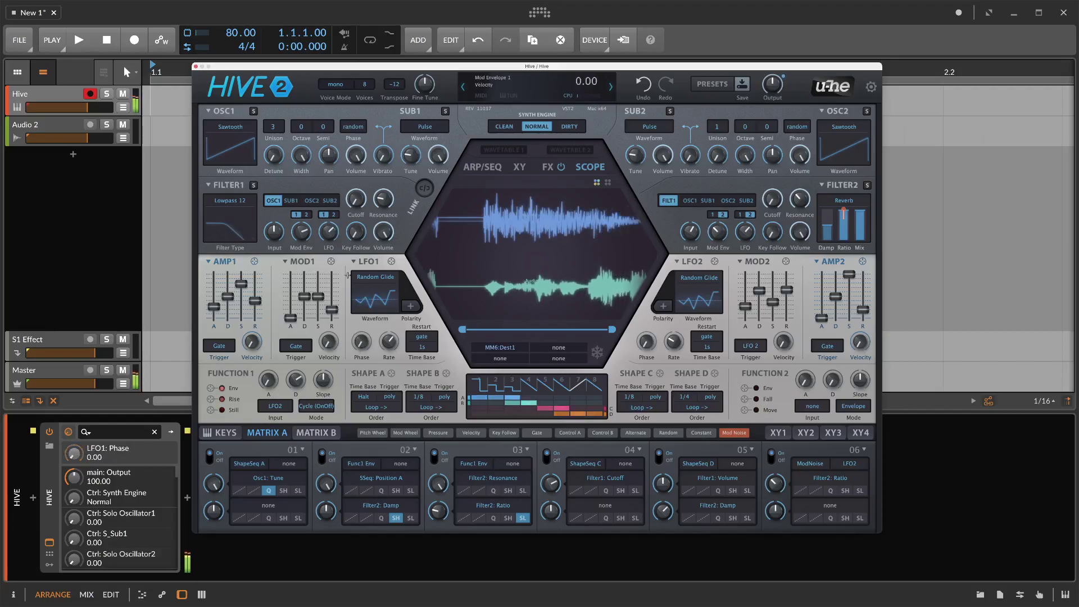
{"action": "left_click", "coordinate": [302, 240]}
{"action": "left_click_drag", "start_coordinate": [302, 241], "coordinate": [303, 256]}
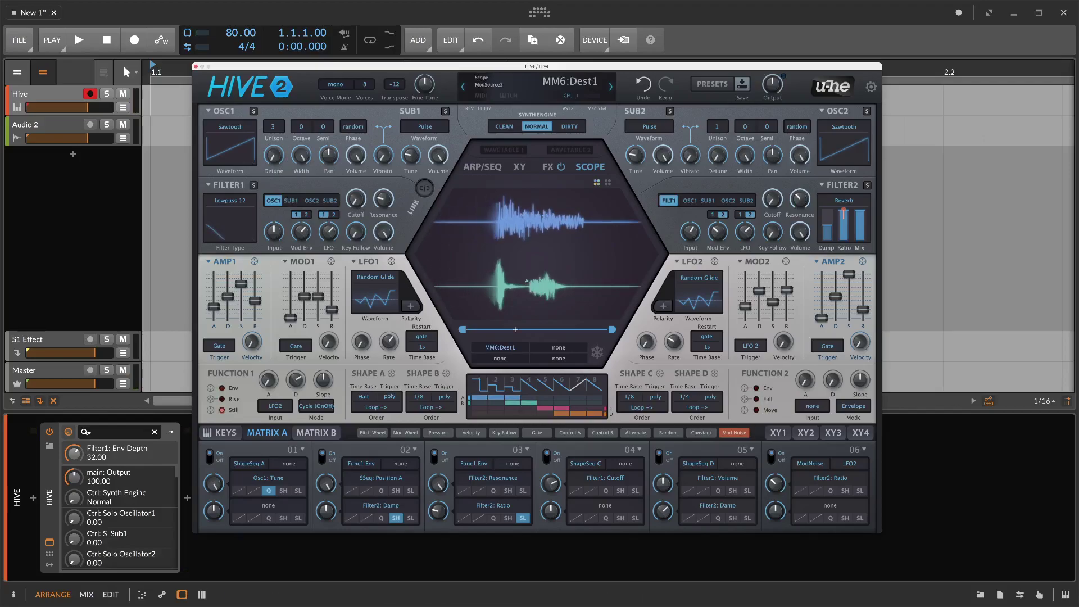
Remove step 6 from Shape D's range and set Shape C's modulation depth on Filter 1's cutoff to 97
{"action": "left_click", "coordinate": [560, 413]}
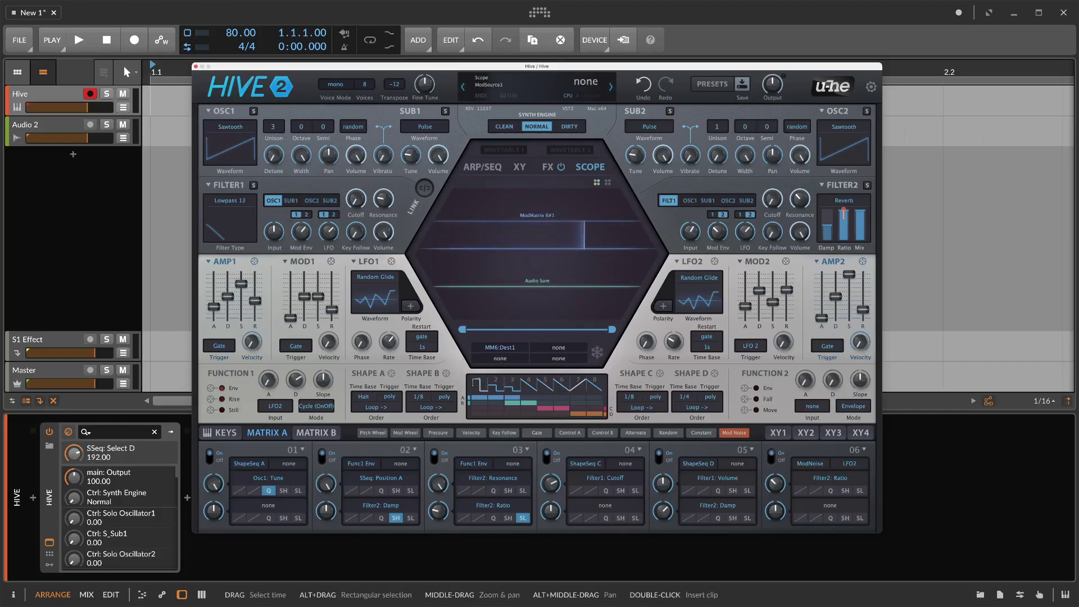
{"action": "left_click_drag", "start_coordinate": [551, 483], "coordinate": [552, 447]}
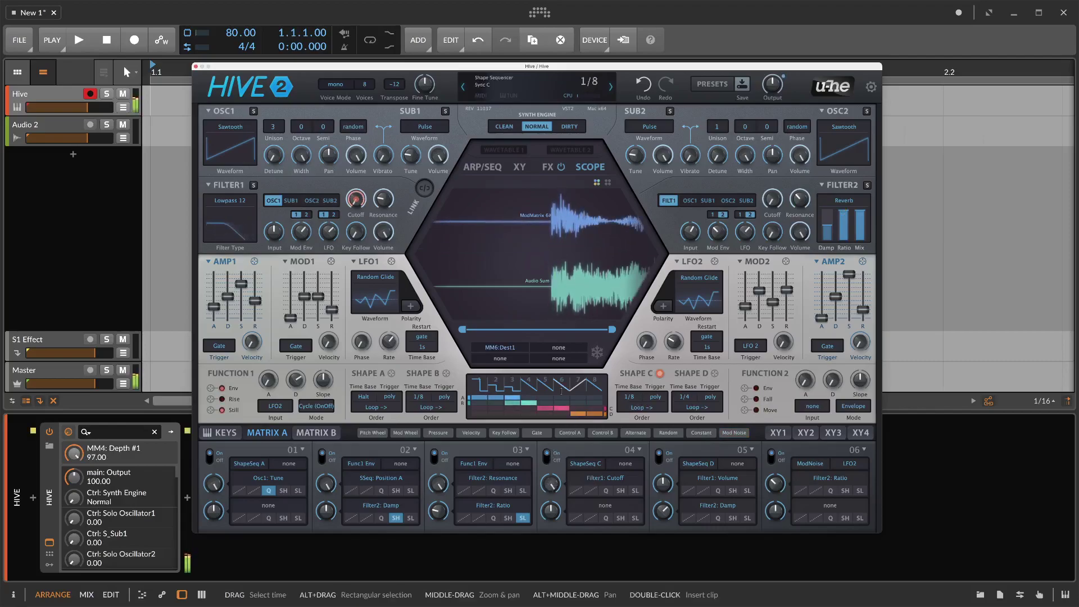
{"action": "left_click", "coordinate": [654, 396]}
{"action": "left_click", "coordinate": [646, 387]}
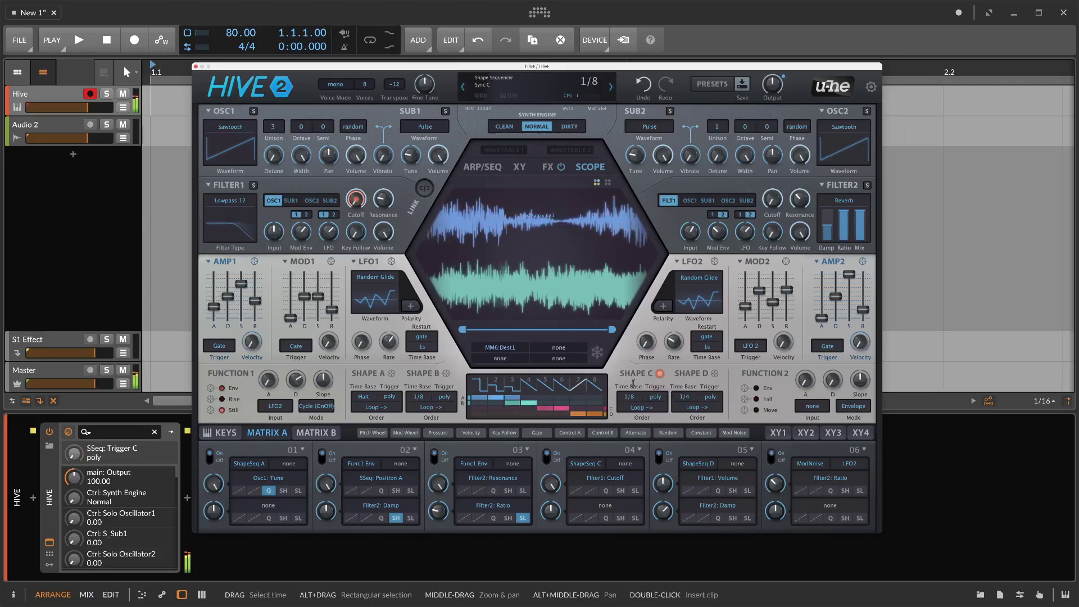
{"action": "left_click", "coordinate": [356, 202]}
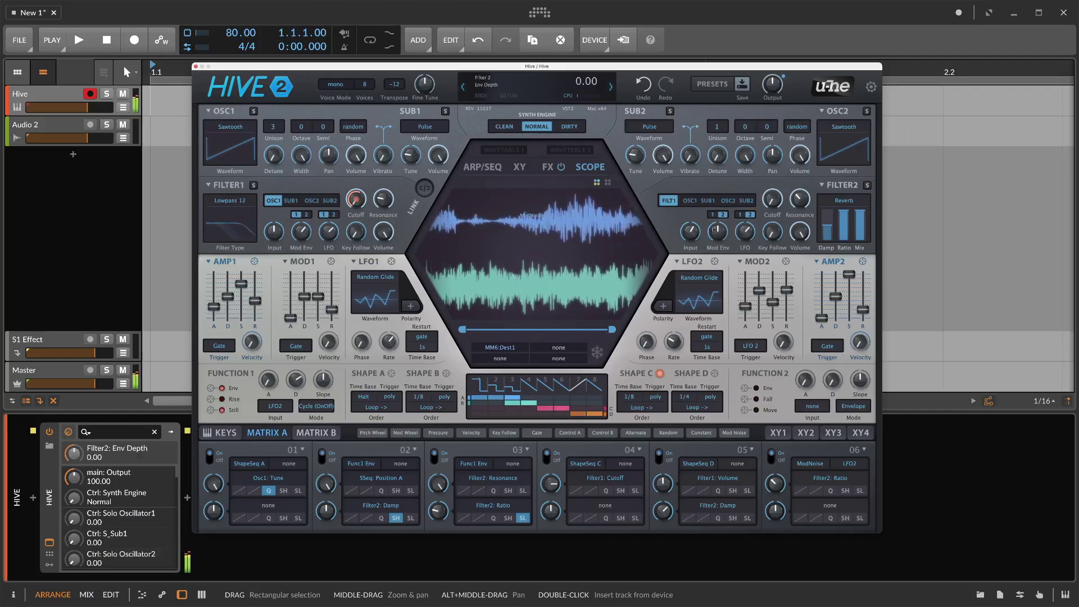
Raise Filter 2's reverb damp and set its ratio to 84, cutoff to 30 and envelope depth to -20
{"action": "left_click", "coordinate": [740, 230]}
{"action": "mouse_move", "coordinate": [826, 225]}
{"action": "left_mouse_down"}
{"action": "mouse_move", "coordinate": [825, 213]}
{"action": "mouse_move", "coordinate": [844, 221]}
{"action": "left_mouse_up"}
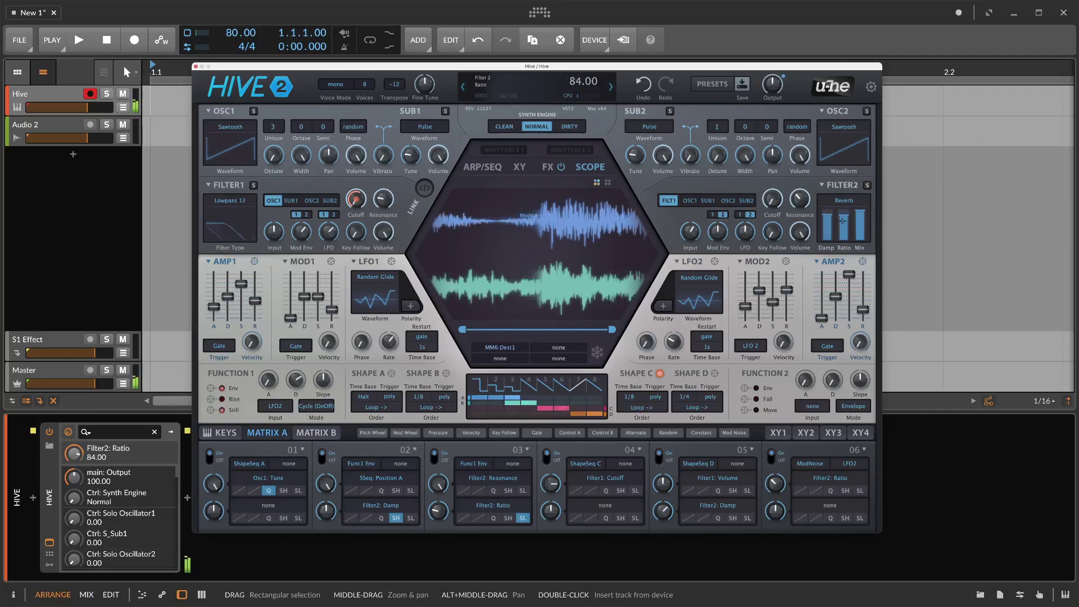
{"action": "left_click_drag", "start_coordinate": [771, 200], "coordinate": [767, 178]}
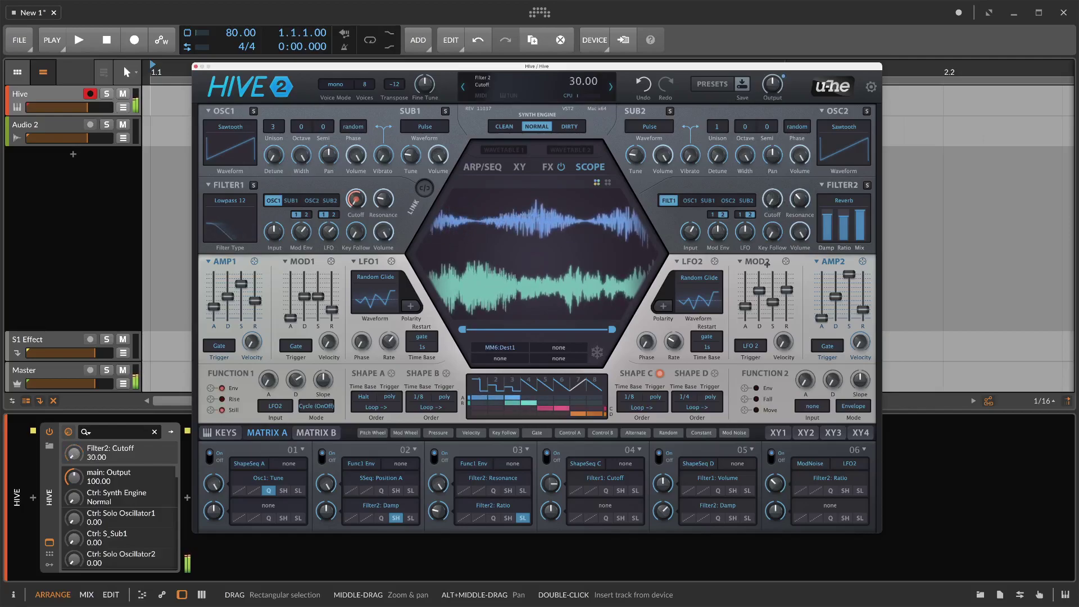
{"action": "left_click", "coordinate": [726, 230]}
{"action": "left_click_drag", "start_coordinate": [726, 230], "coordinate": [723, 242]}
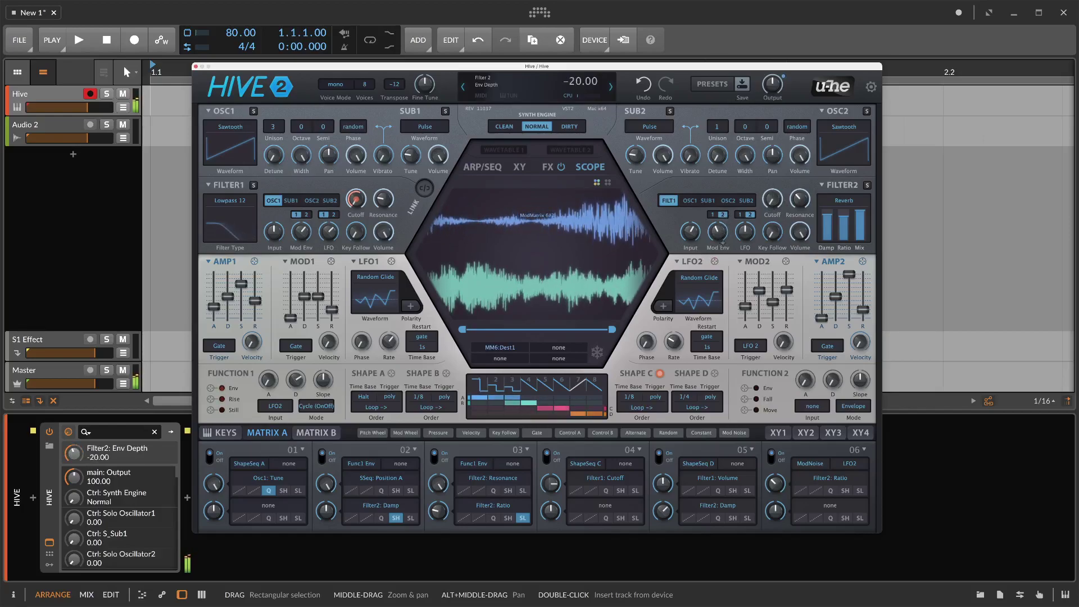
Switch off the Delay effect and set Filter 2's reverb ratio to 54 and LFO depth to 11
{"action": "left_click", "coordinate": [548, 166]}
{"action": "left_click", "coordinate": [545, 303]}
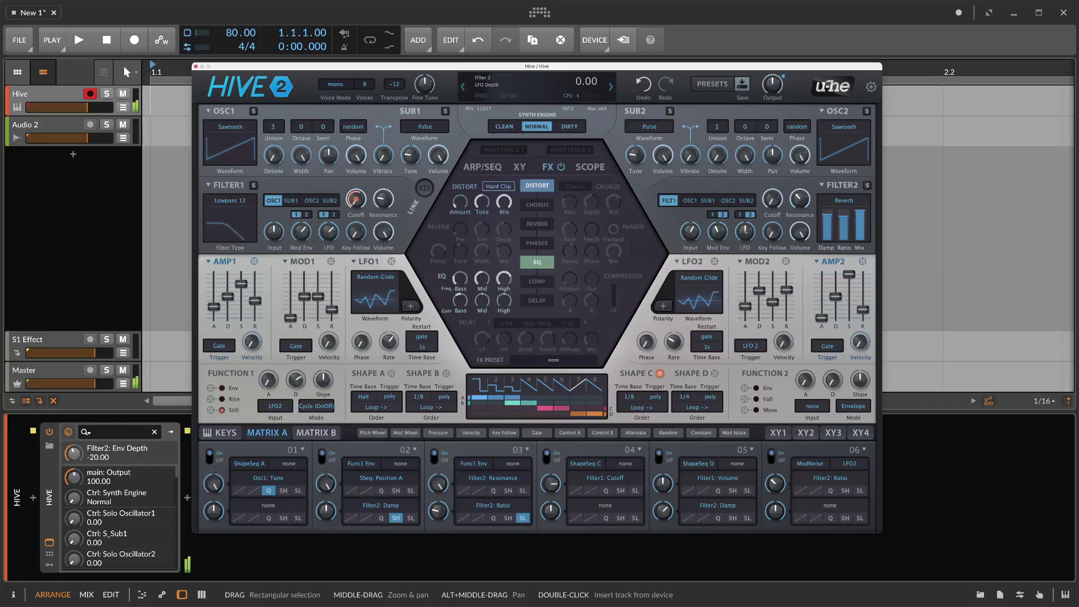
{"action": "left_click_drag", "start_coordinate": [842, 217], "coordinate": [842, 224]}
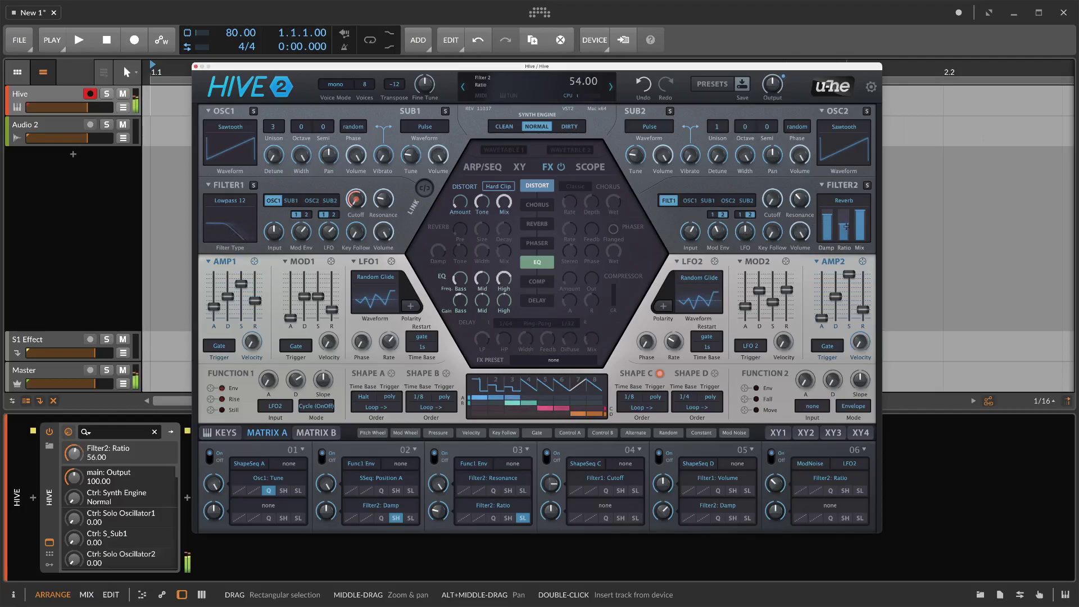
{"action": "left_click", "coordinate": [746, 229]}
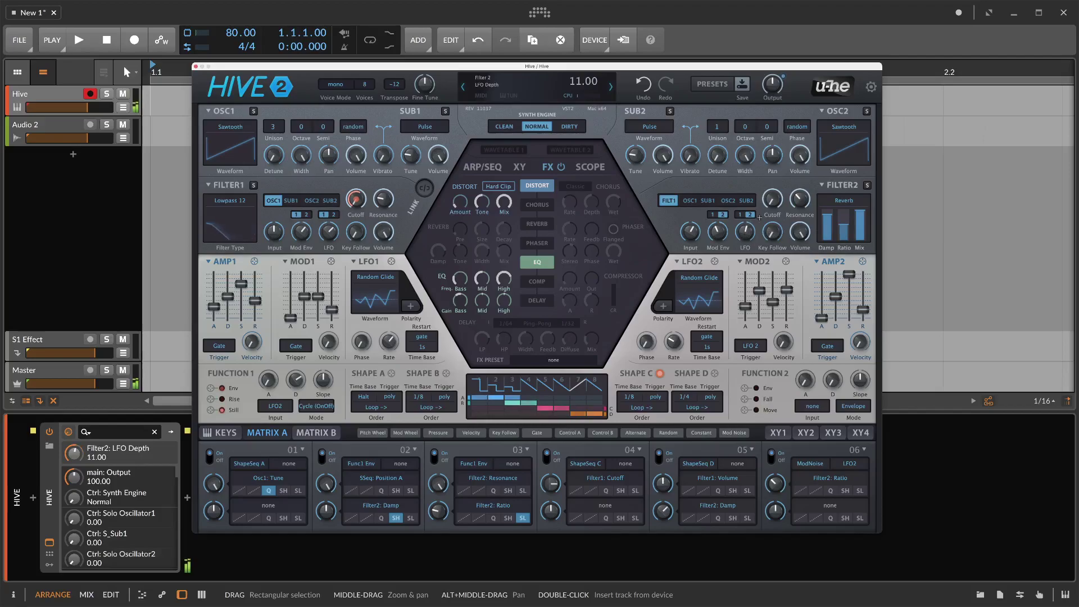
Adjust Filter 2's cutoff and reset its envelope depth to 0.00
{"action": "mouse_move", "coordinate": [772, 199]}
{"action": "left_mouse_down"}
{"action": "mouse_move", "coordinate": [764, 180]}
{"action": "mouse_move", "coordinate": [782, 205]}
{"action": "left_mouse_up"}
{"action": "left_click_drag", "start_coordinate": [717, 231], "coordinate": [717, 243]}
{"action": "double_click", "coordinate": [717, 230]}
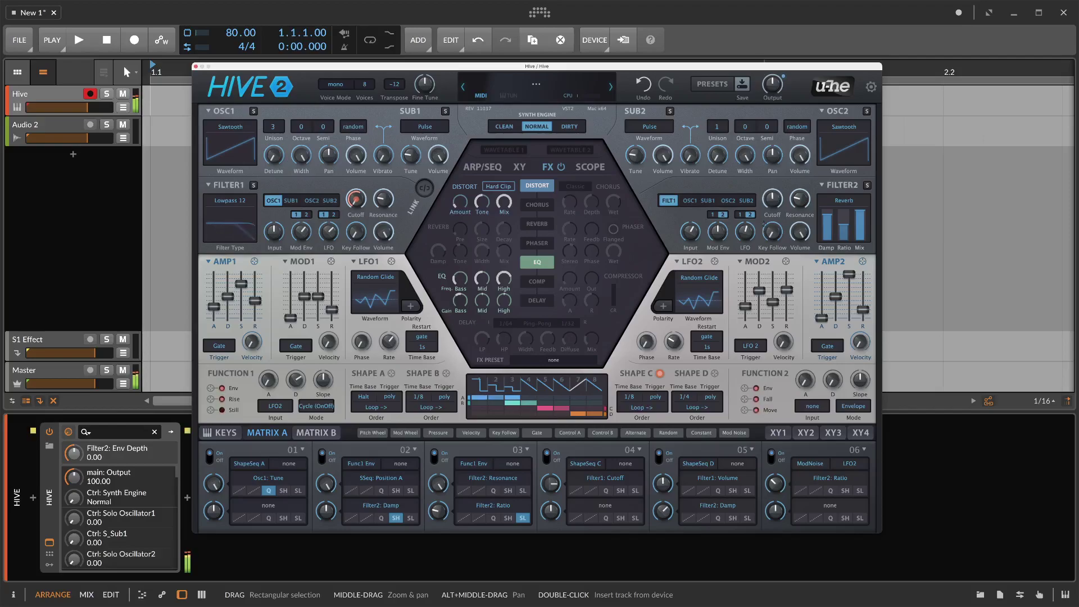
Turn on the arpeggiator with a 1/16 time base and a 1x clock division
{"action": "left_click", "coordinate": [481, 168]}
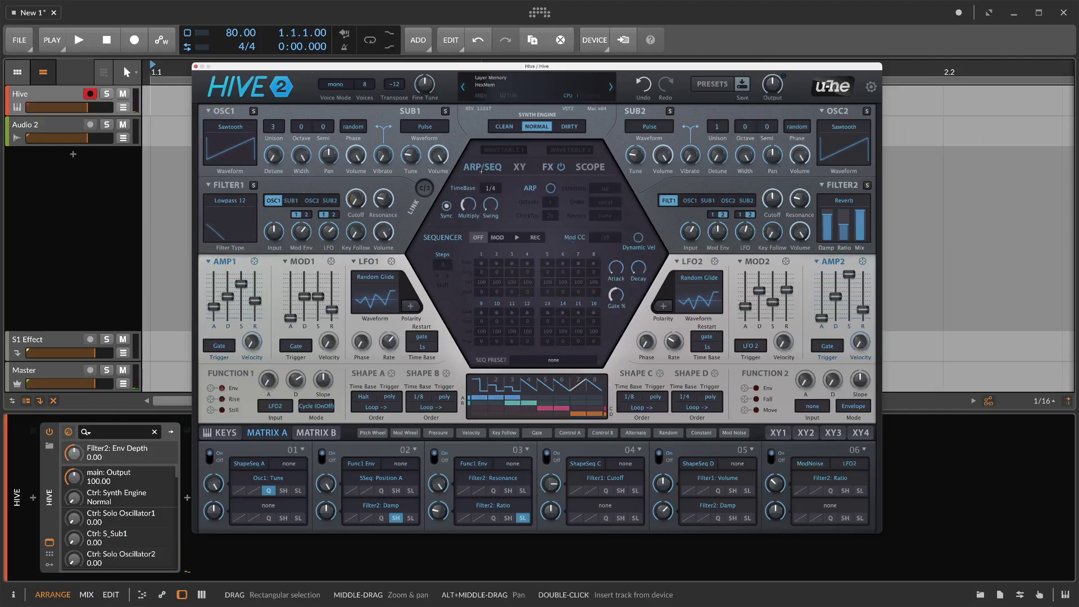
{"action": "left_click", "coordinate": [550, 187]}
{"action": "left_click", "coordinate": [490, 188]}
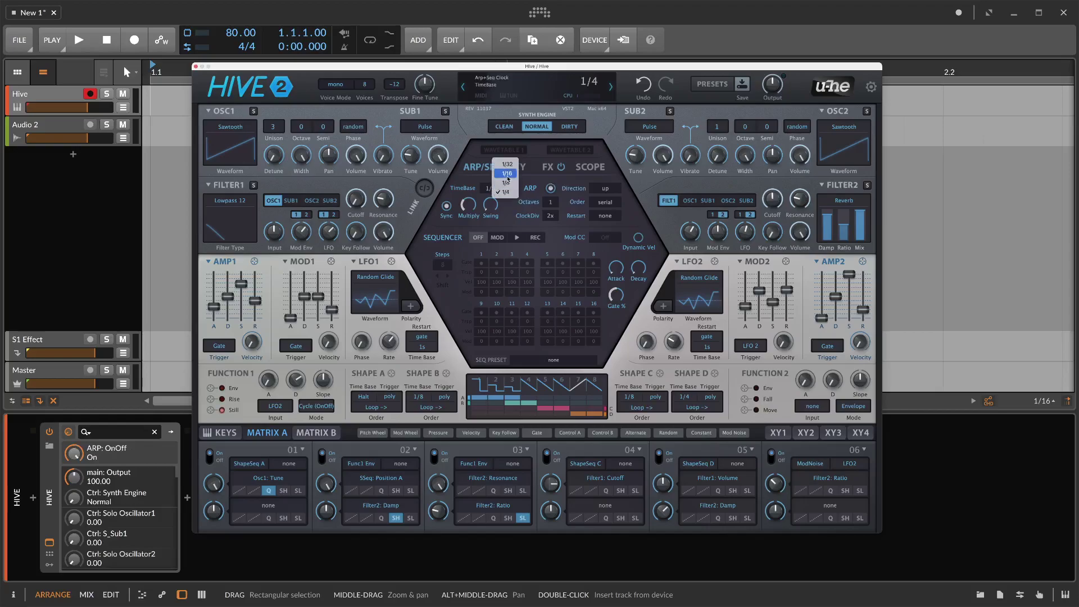
{"action": "left_click", "coordinate": [507, 176]}
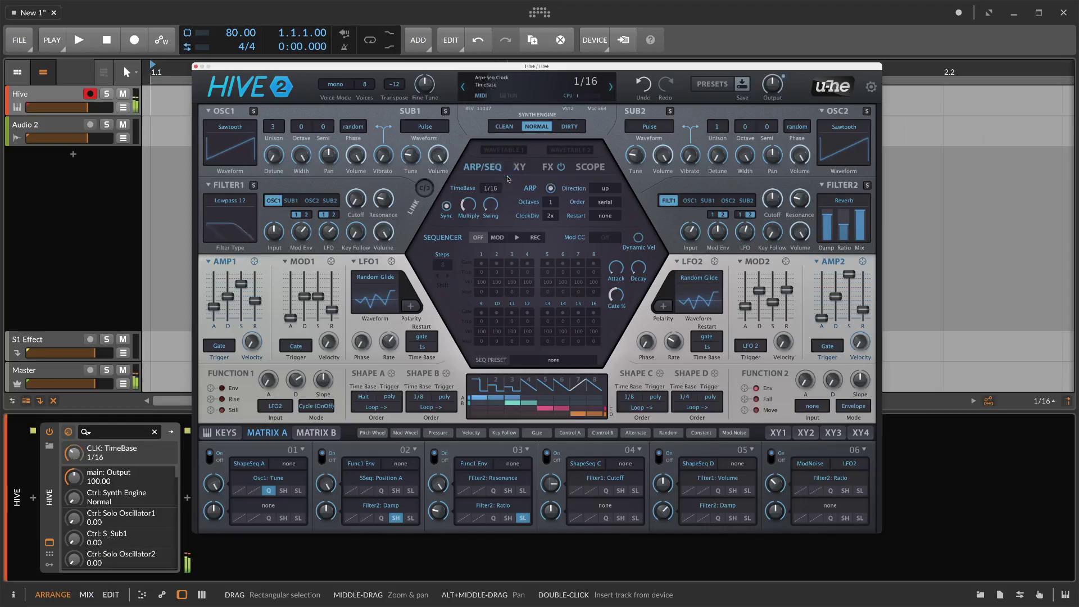
{"action": "left_click", "coordinate": [550, 216]}
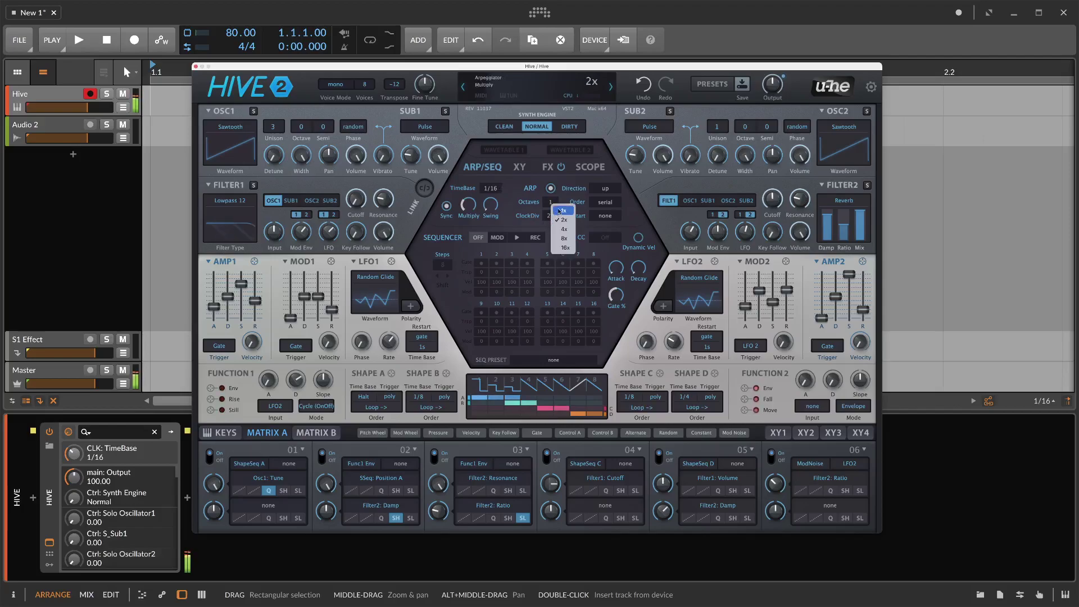
{"action": "left_click", "coordinate": [559, 210]}
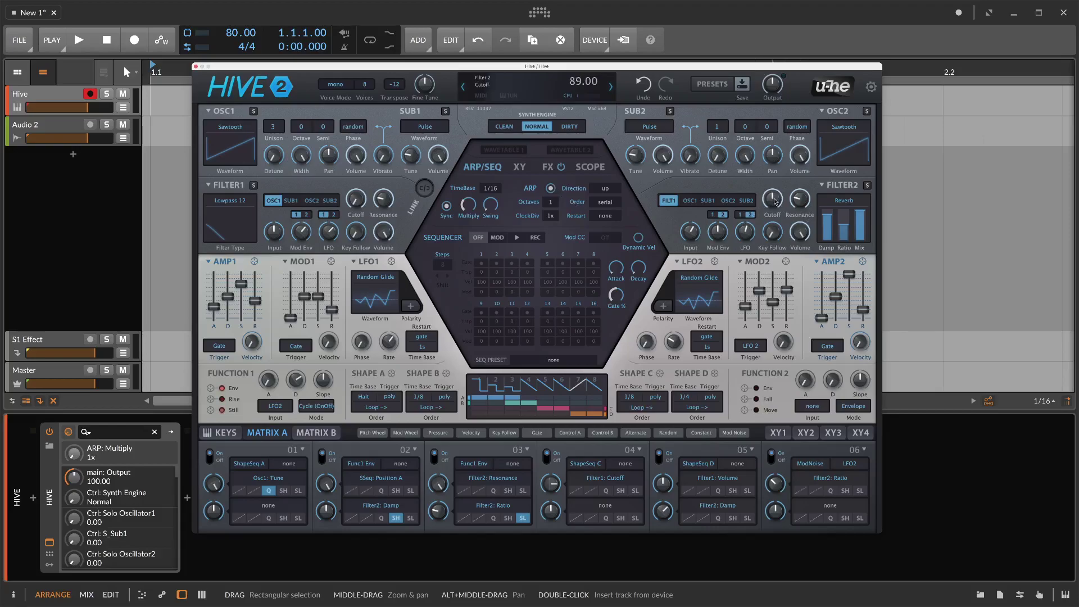
Adjust Filter 2's cutoff and resonance, and set its LFO depth to about 35 and envelope depth to 68
{"action": "left_click_drag", "start_coordinate": [776, 202], "coordinate": [825, 217]}
{"action": "left_click", "coordinate": [746, 236]}
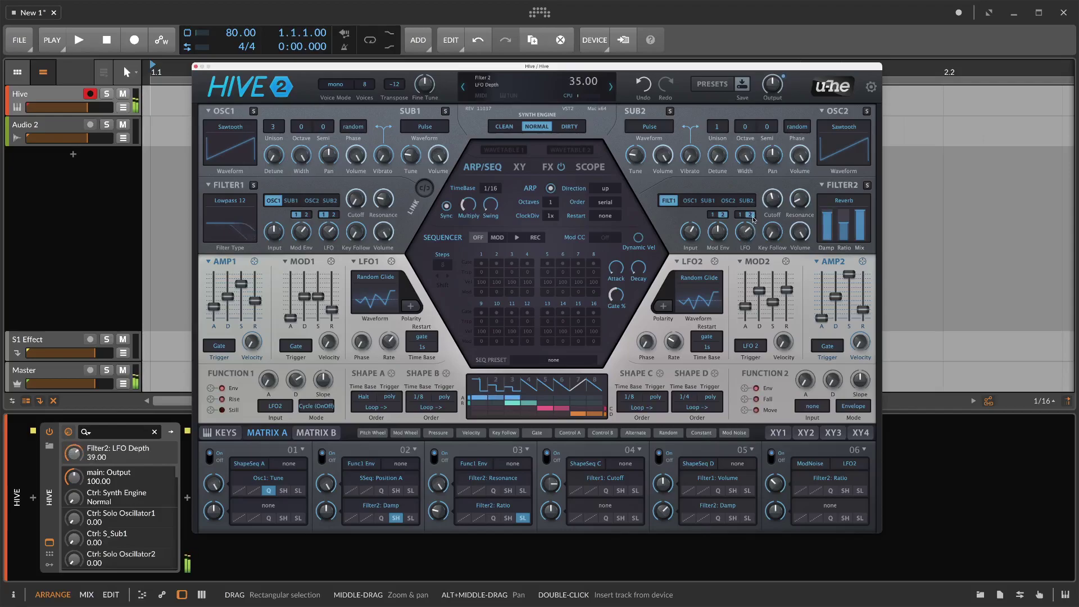
{"action": "left_click_drag", "start_coordinate": [717, 245], "coordinate": [724, 251]}
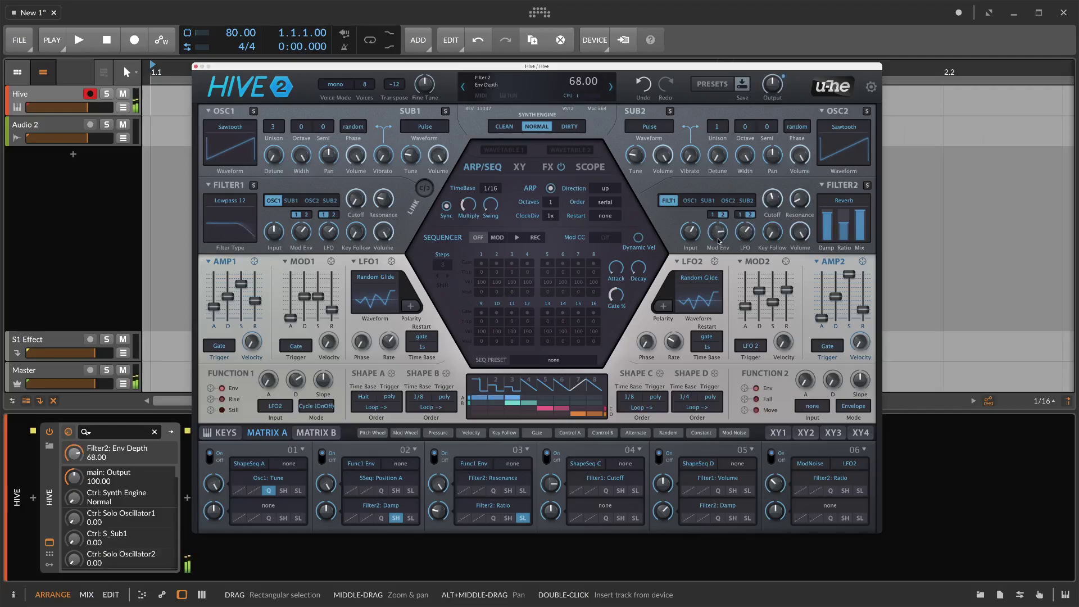
Enable the Compressor effect with an amount of 39 and an output of -13 dB
{"action": "left_click", "coordinate": [550, 171]}
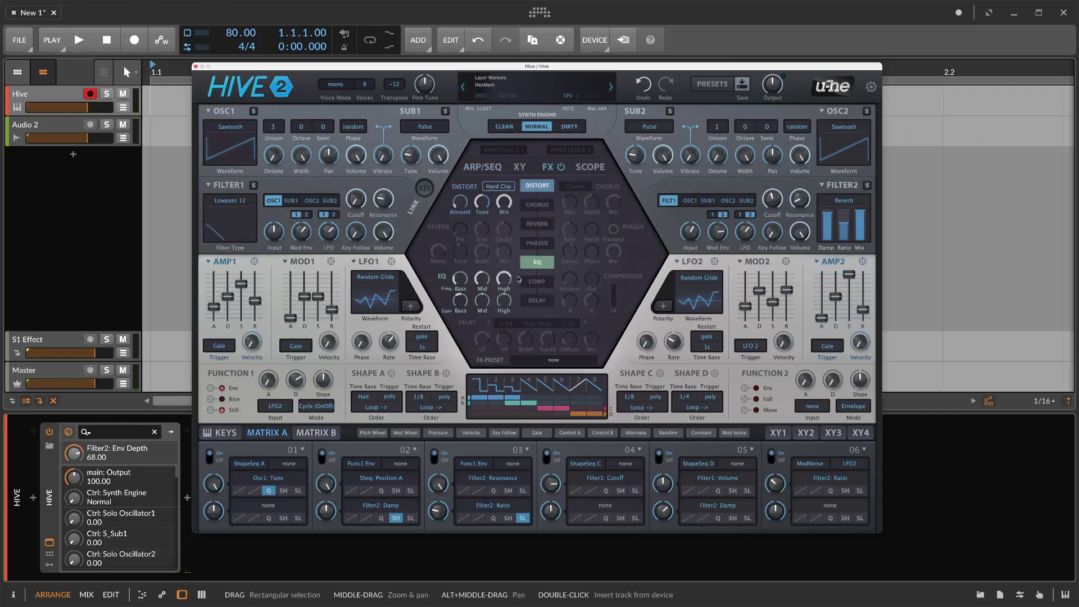
{"action": "left_click", "coordinate": [537, 281]}
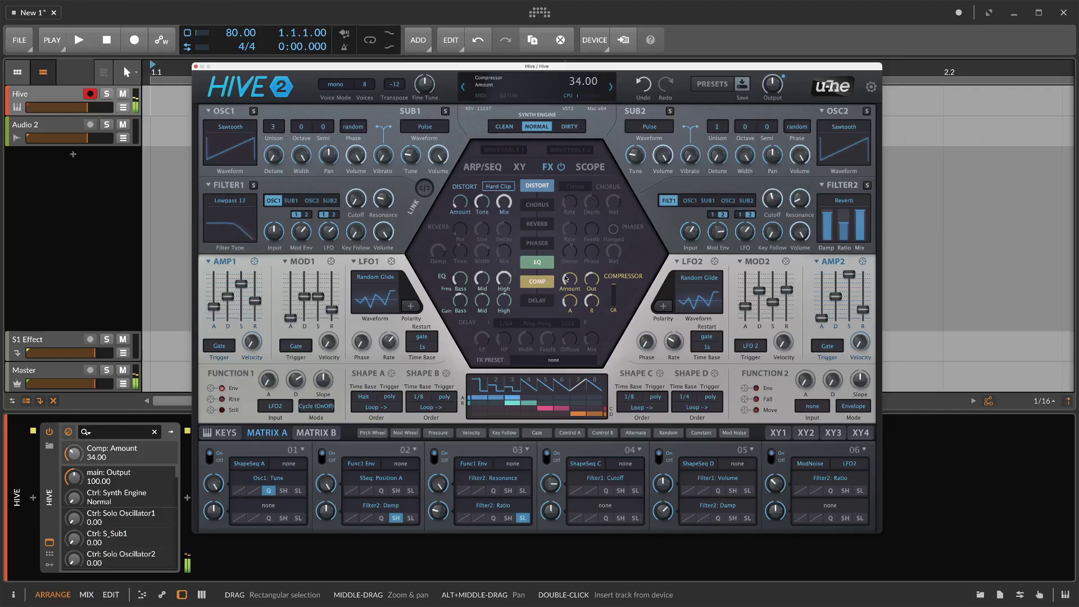
{"action": "left_click_drag", "start_coordinate": [591, 277], "coordinate": [592, 280]}
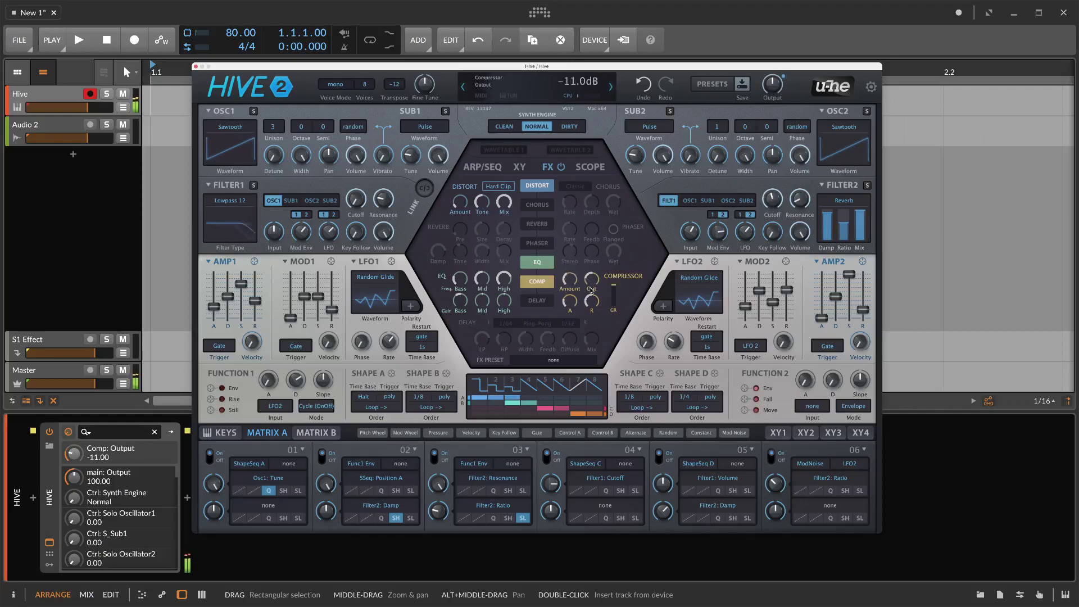
Try out the Reverb and Chorus effects and switch both off again
{"action": "left_click", "coordinate": [537, 224]}
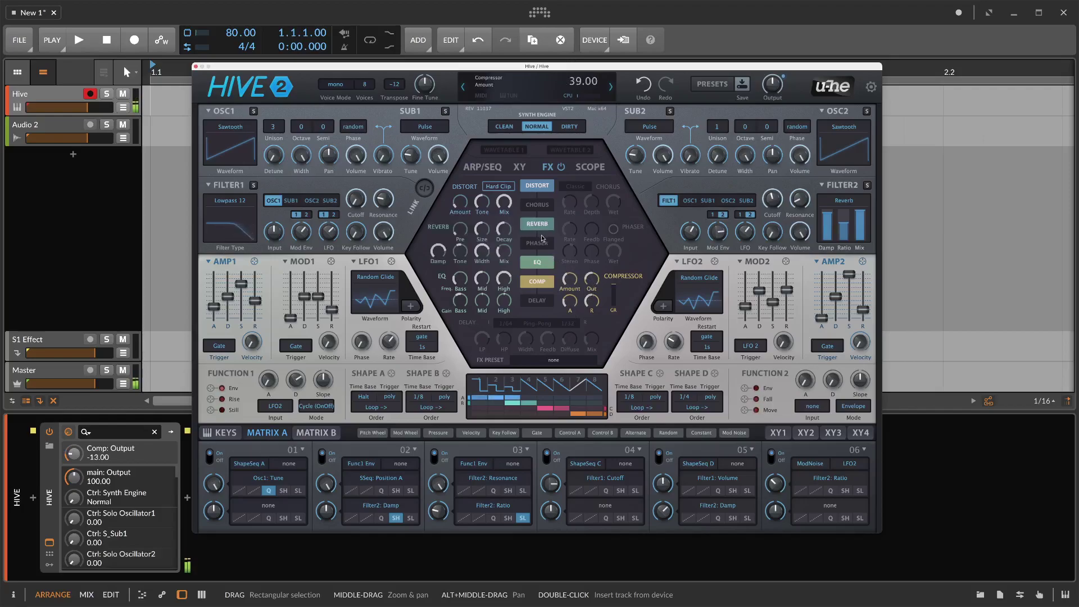
{"action": "left_click", "coordinate": [537, 205]}
{"action": "left_click", "coordinate": [535, 224]}
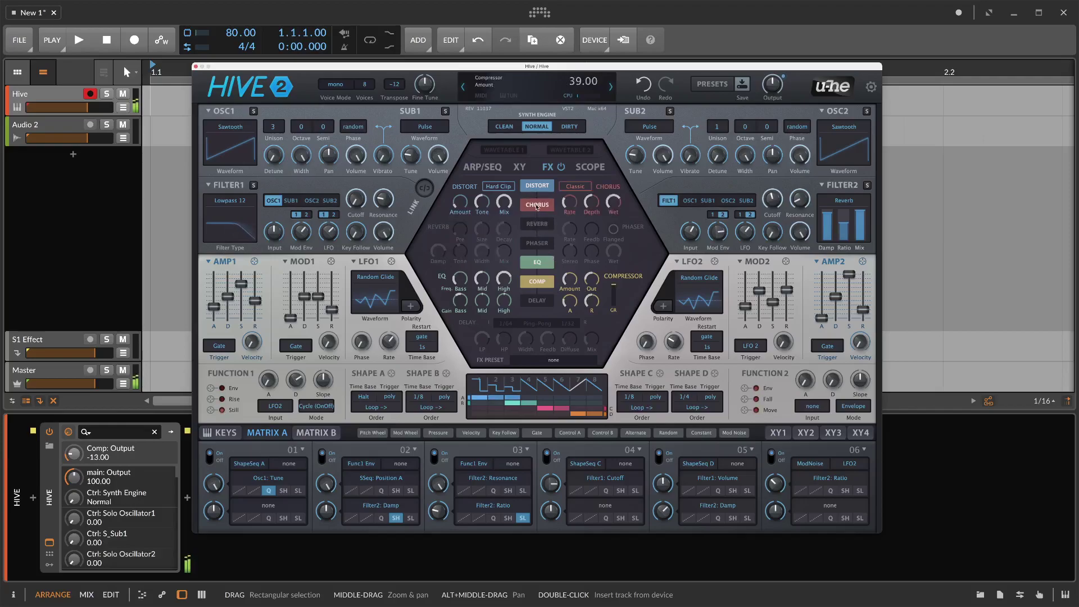
{"action": "left_click", "coordinate": [536, 206]}
Enable the Phaser effect in Flanged mode and adjust its rate and feedback
{"action": "left_click", "coordinate": [537, 243]}
{"action": "left_click", "coordinate": [613, 229]}
{"action": "left_click", "coordinate": [569, 229]}
{"action": "left_click_drag", "start_coordinate": [591, 228], "coordinate": [584, 194]}
Set the distortion amount to 13 and change the distortion type to Foldback
{"action": "left_click", "coordinate": [457, 200]}
{"action": "left_click", "coordinate": [498, 186]}
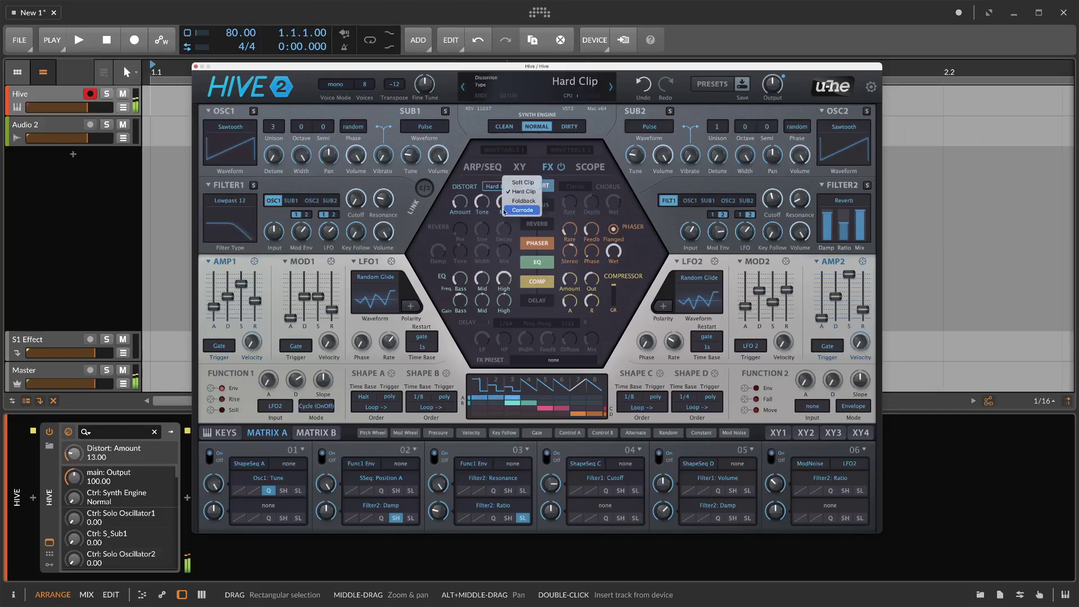
{"action": "left_click", "coordinate": [517, 210]}
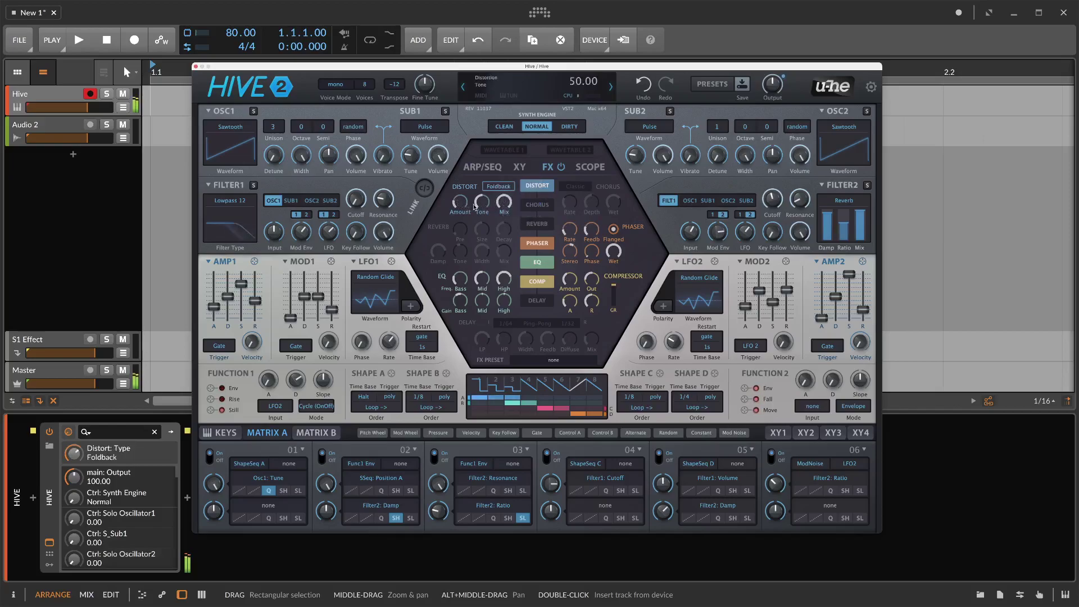
Adjust Filter 1's resonance and reset its LFO depth to 0.00
{"action": "left_click", "coordinate": [386, 203]}
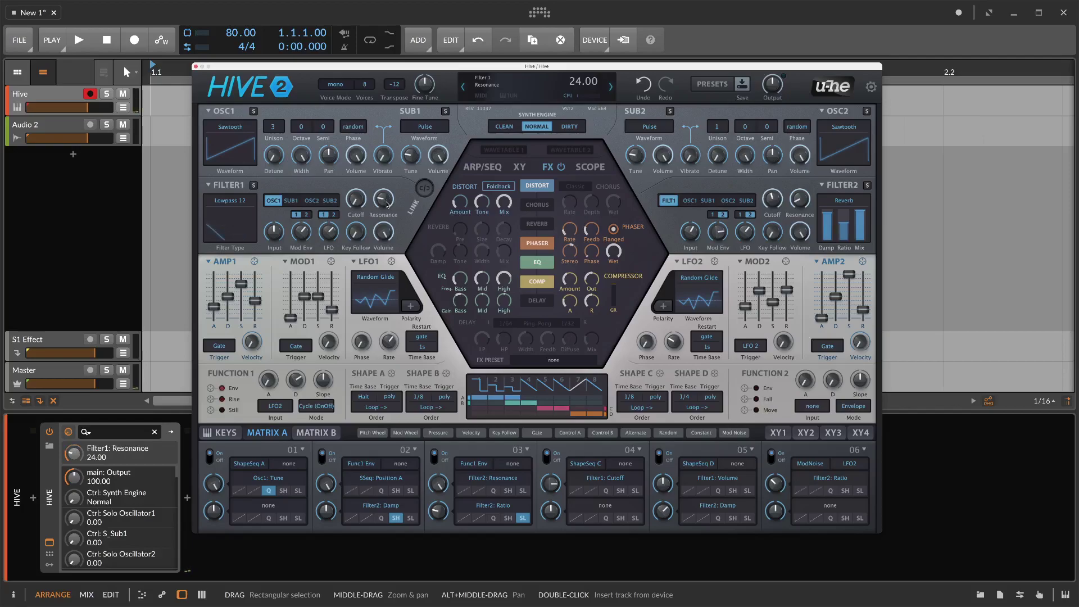
{"action": "double_click", "coordinate": [330, 235]}
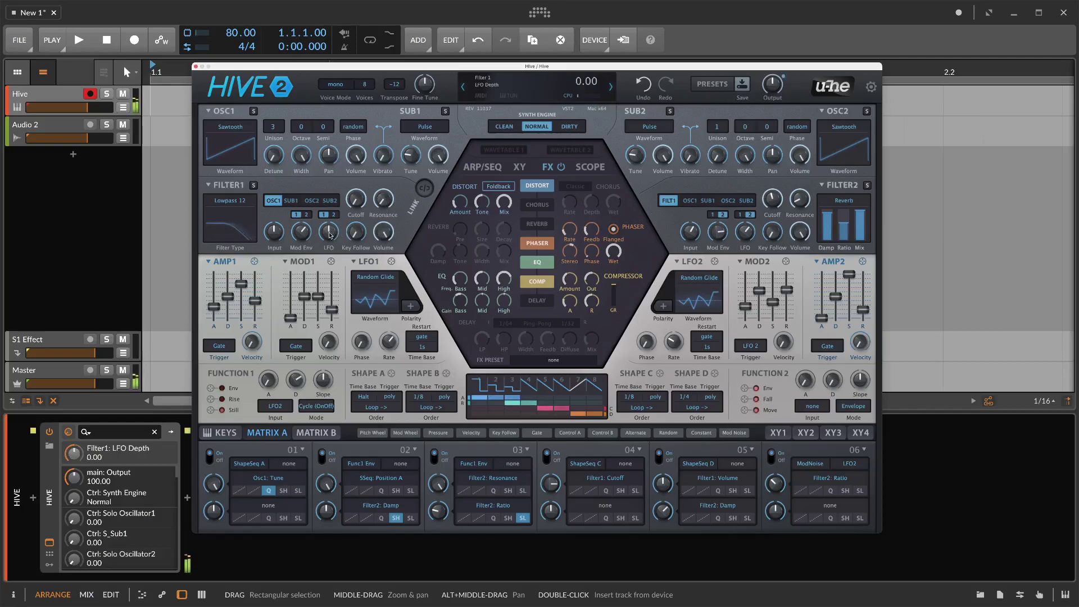
Reset Amp Envelope 1's attack to 0.00 and set Filter 1's LFO depth to 67
{"action": "left_click", "coordinate": [308, 239]}
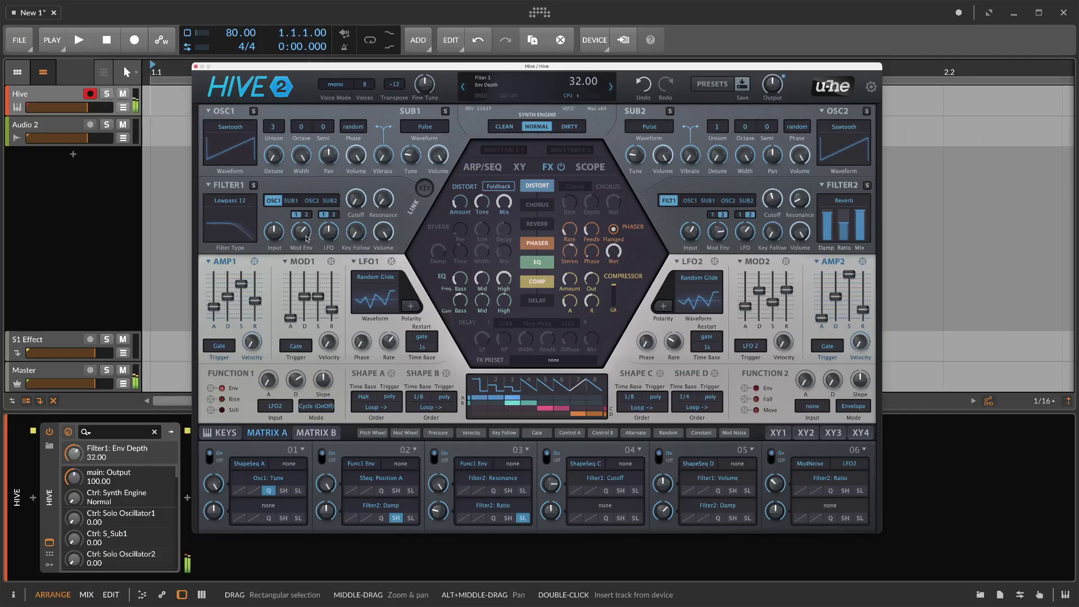
{"action": "double_click", "coordinate": [214, 307]}
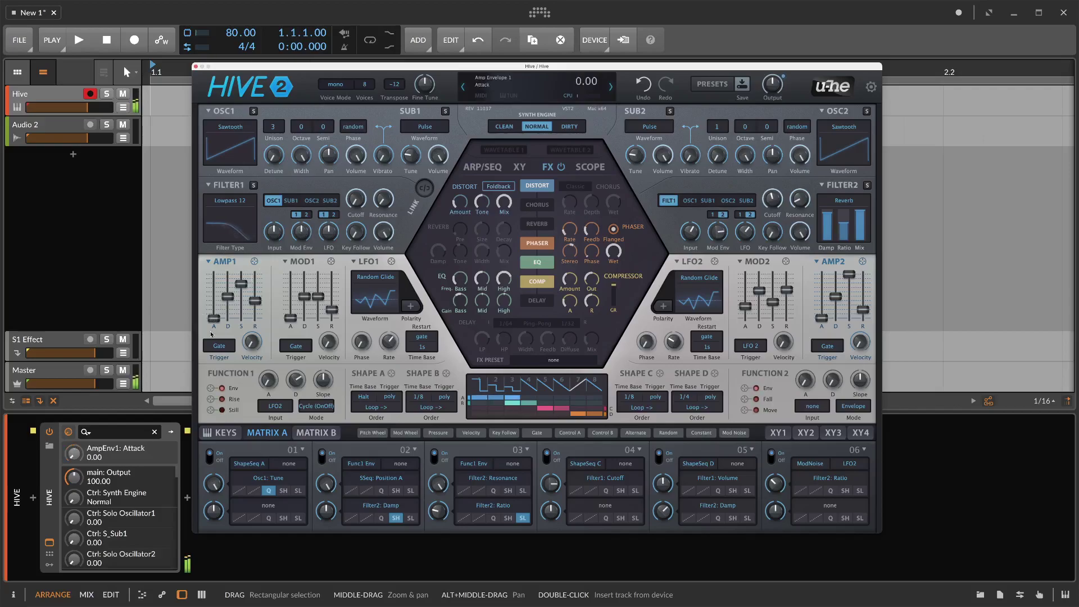
{"action": "left_click_drag", "start_coordinate": [301, 232], "coordinate": [323, 179]}
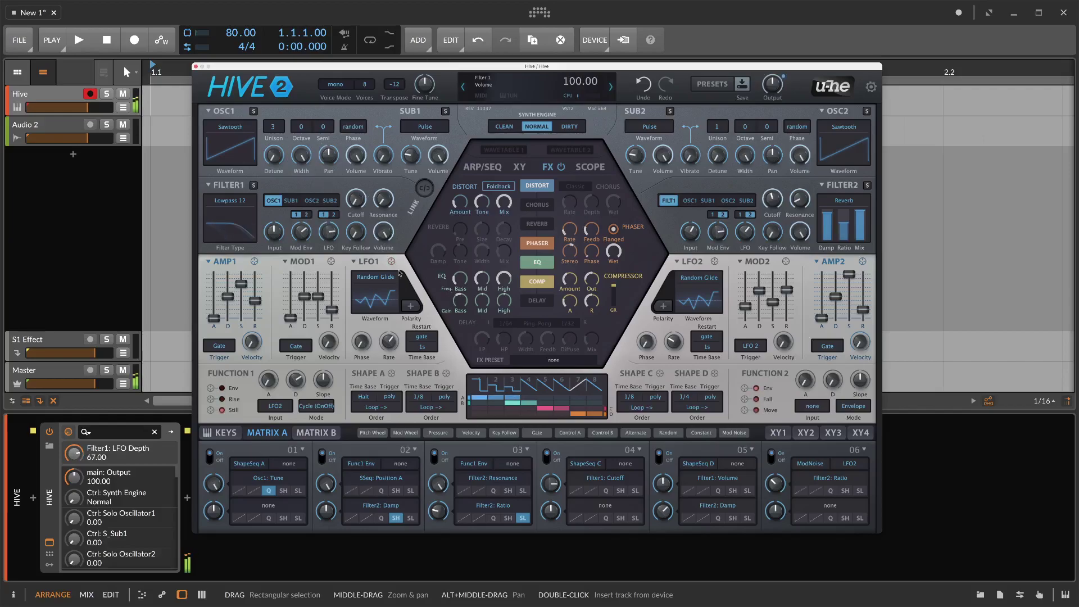
Set the depth of the ShapeSeq C modulation on Filter 1 cutoff to 37 and toggle matrix slot 4
{"action": "left_click", "coordinate": [558, 492]}
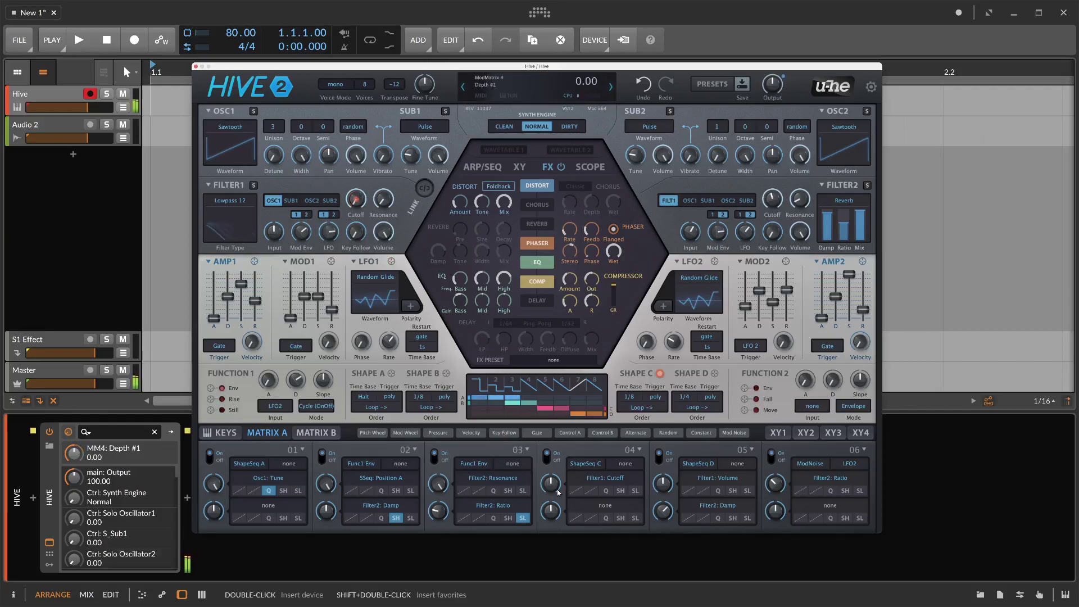
{"action": "left_click_drag", "start_coordinate": [553, 488], "coordinate": [549, 456]}
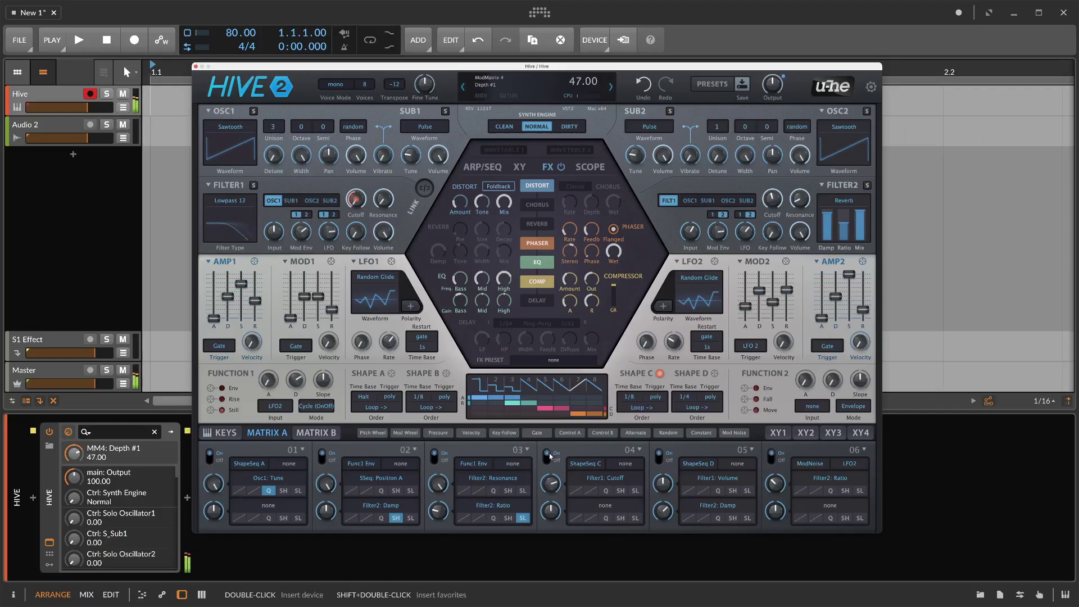
{"action": "left_click", "coordinate": [549, 460]}
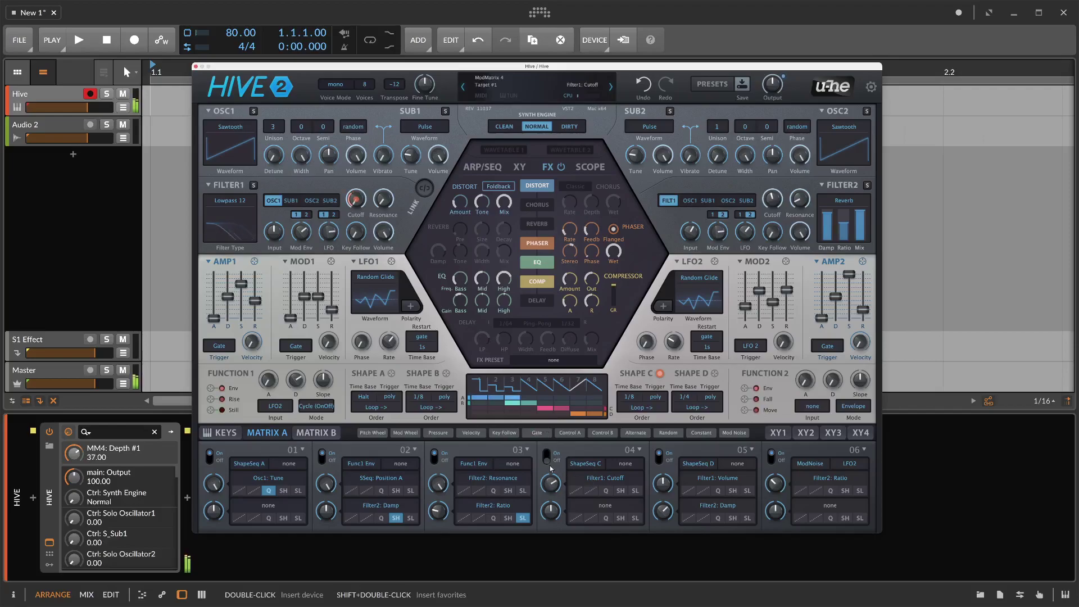
Reset LFO 1's rate to 0.00 and set Filter 1's cutoff to 30
{"action": "left_click", "coordinate": [390, 344]}
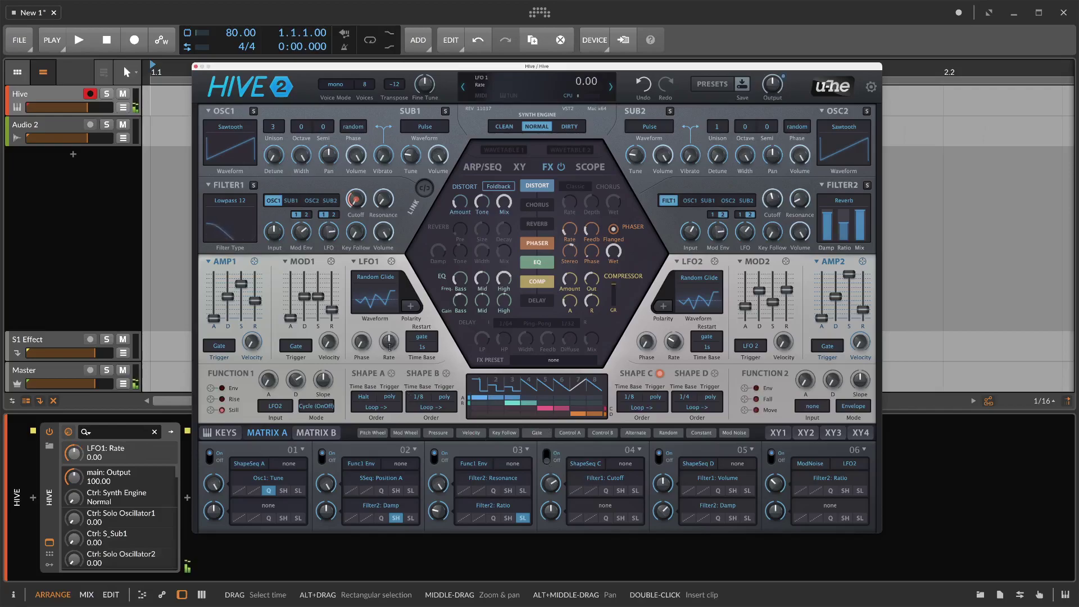
{"action": "left_click", "coordinate": [355, 199]}
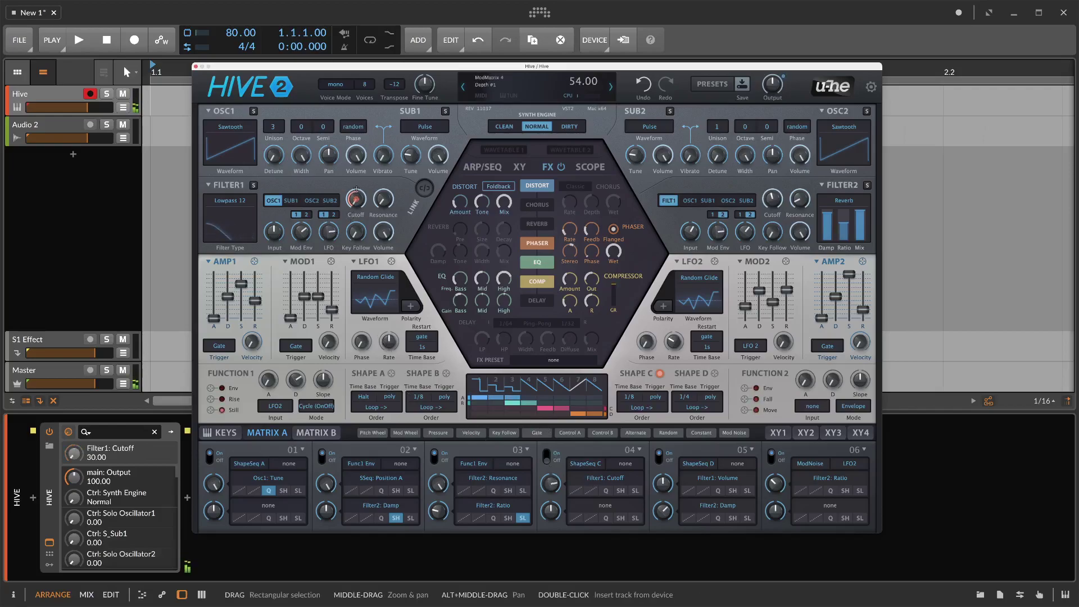
Enable the Delay effect with its mix at 41 and feedback at 73, and adjust its high-pass
{"action": "left_click", "coordinate": [530, 299]}
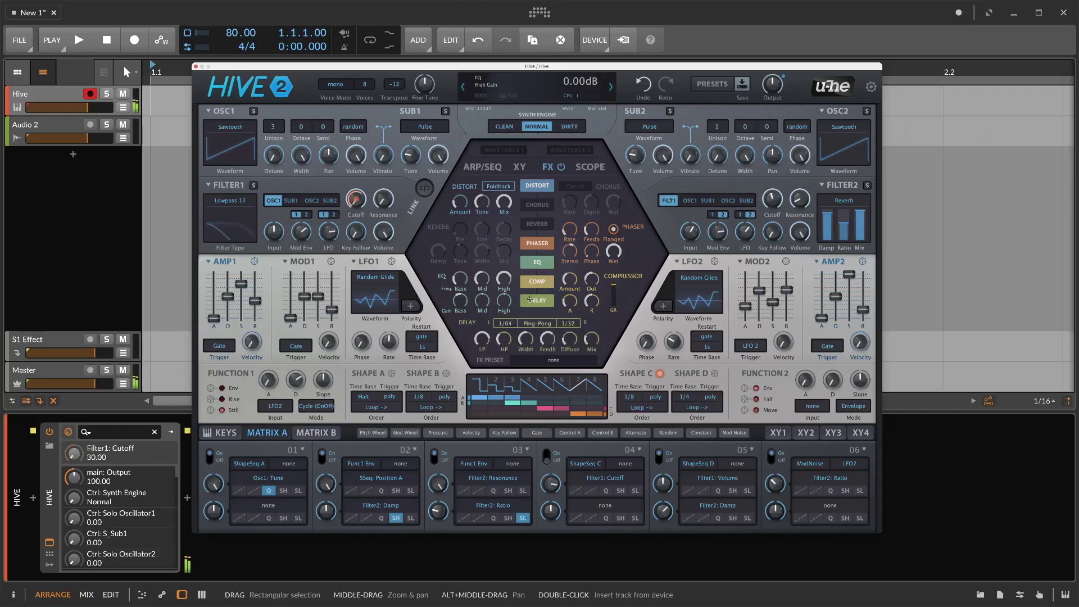
{"action": "left_click", "coordinate": [591, 338]}
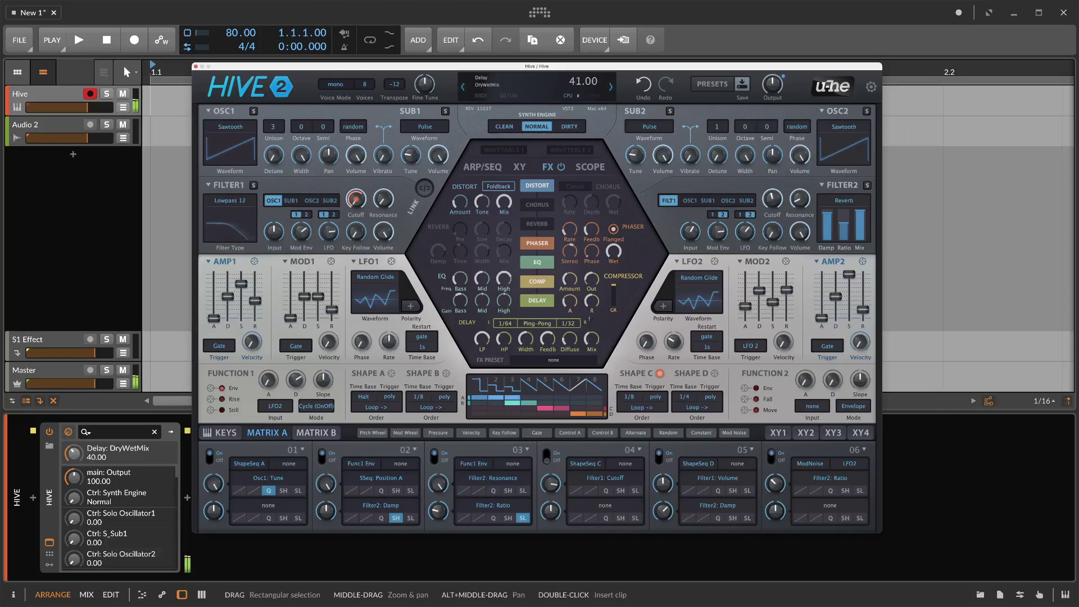
{"action": "left_click", "coordinate": [547, 338]}
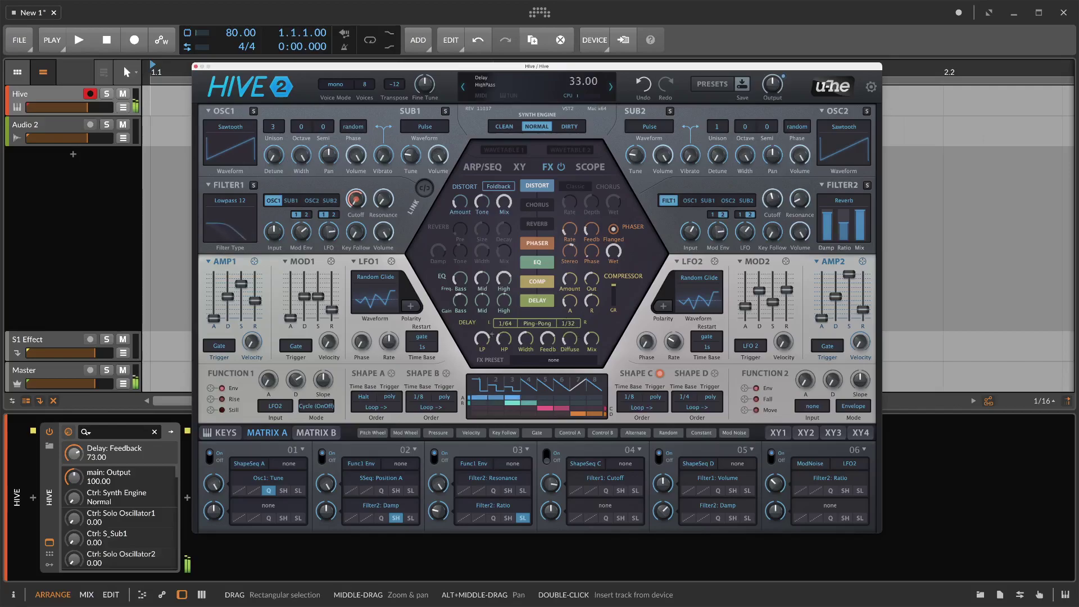
{"action": "left_click_drag", "start_coordinate": [503, 336], "coordinate": [503, 333]}
Enable the Reverb effect, raise its dry/wet mix to 87 and adjust its decay and size
{"action": "left_click", "coordinate": [537, 224]}
{"action": "left_click", "coordinate": [502, 231]}
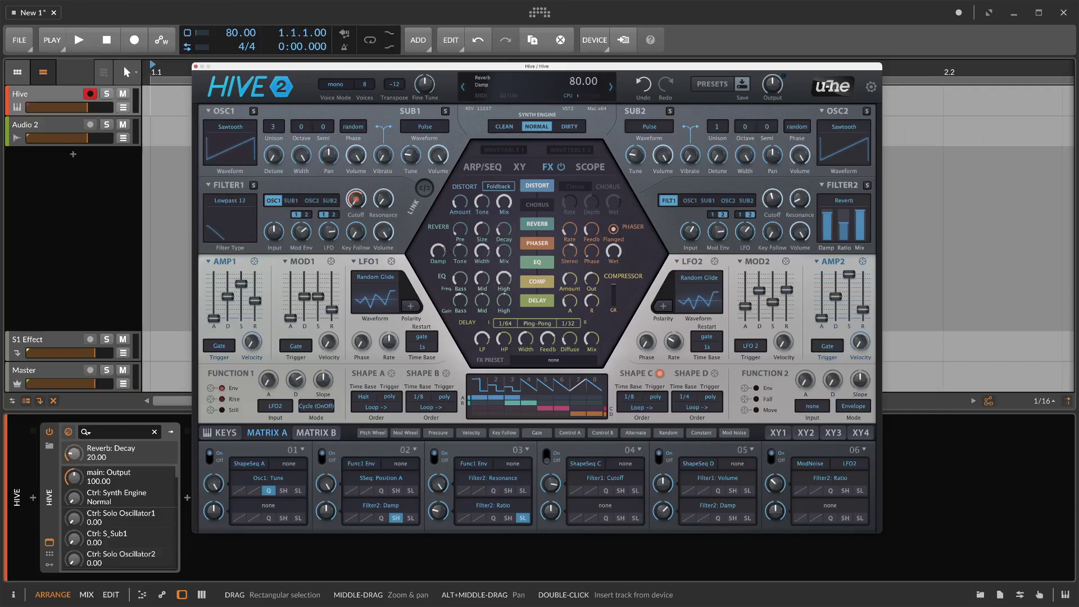
{"action": "left_click", "coordinate": [500, 249]}
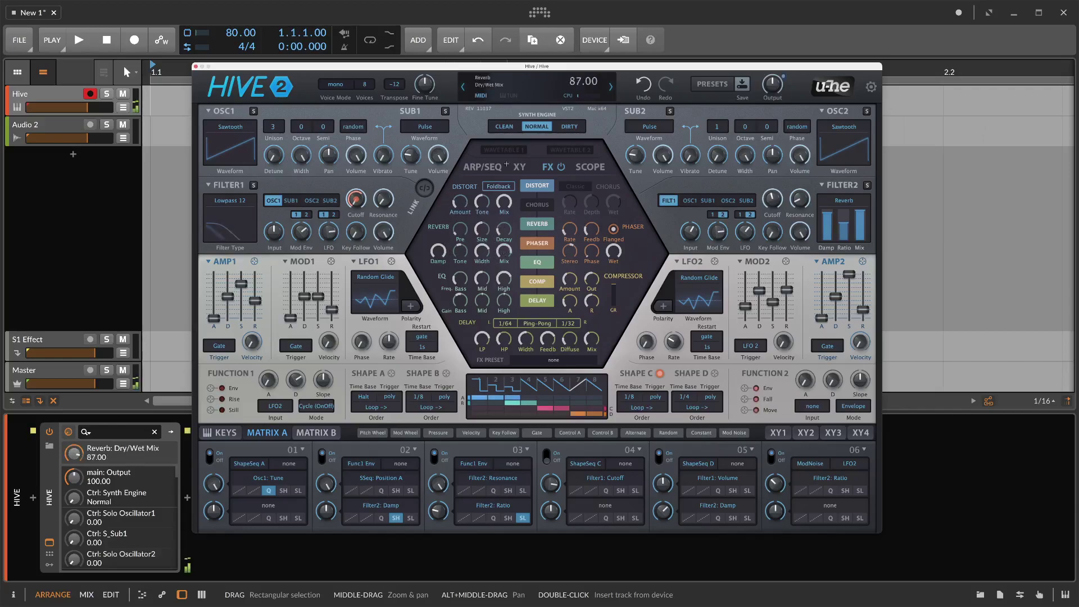
{"action": "left_click", "coordinate": [486, 228]}
{"action": "left_click_drag", "start_coordinate": [486, 228], "coordinate": [486, 264]}
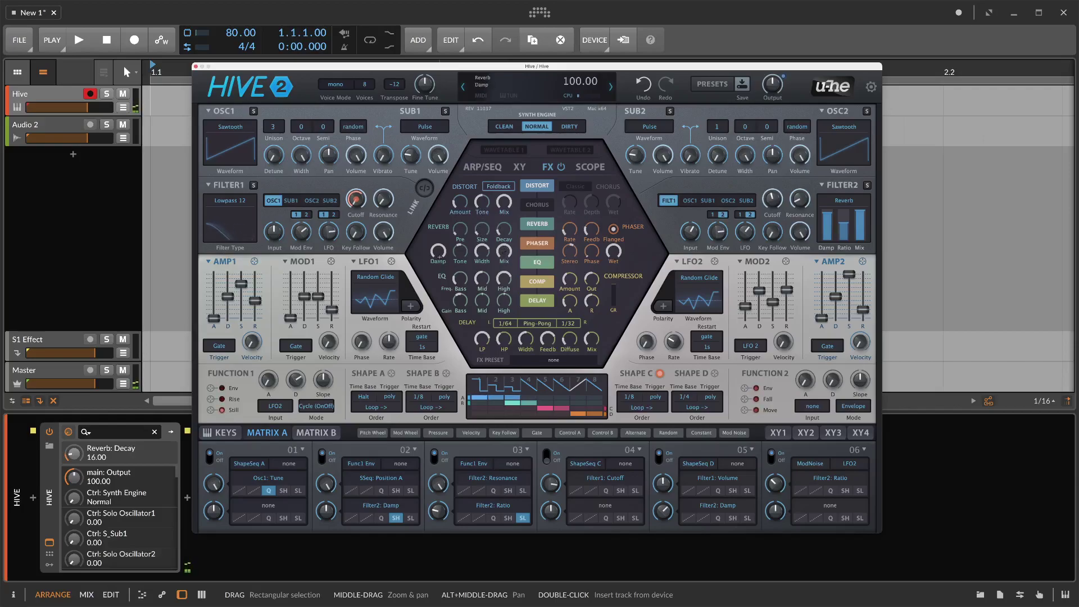
Set the reverb size to 25 and its dry/wet mix to 31, and set the phaser feedback to 63
{"action": "left_click_drag", "start_coordinate": [503, 230], "coordinate": [493, 168]}
{"action": "left_click_drag", "start_coordinate": [476, 225], "coordinate": [481, 217]}
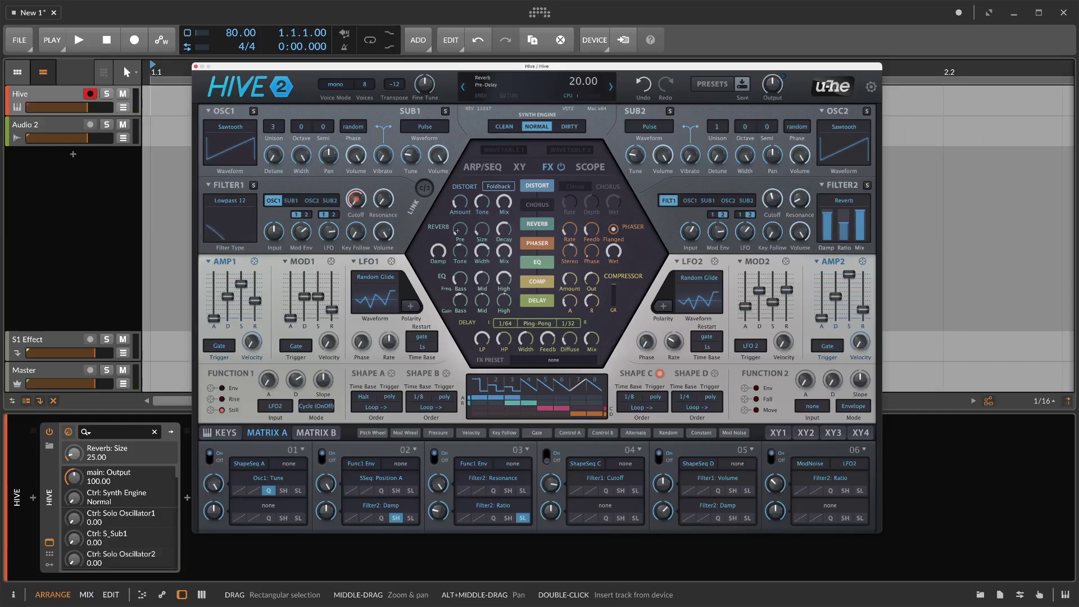
{"action": "left_click", "coordinate": [460, 227]}
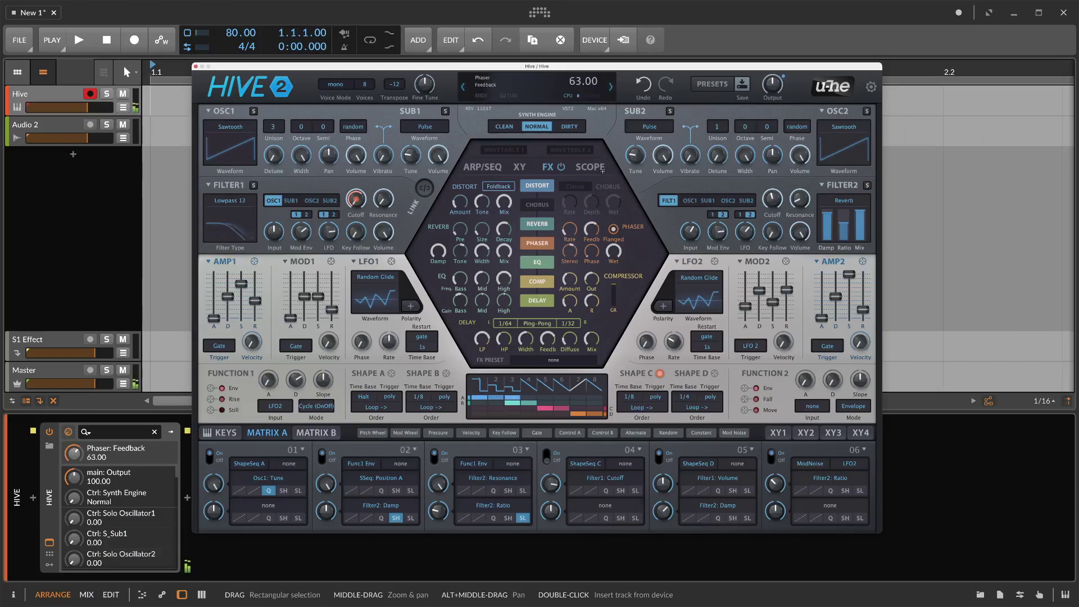
{"action": "left_click_drag", "start_coordinate": [504, 253], "coordinate": [495, 354]}
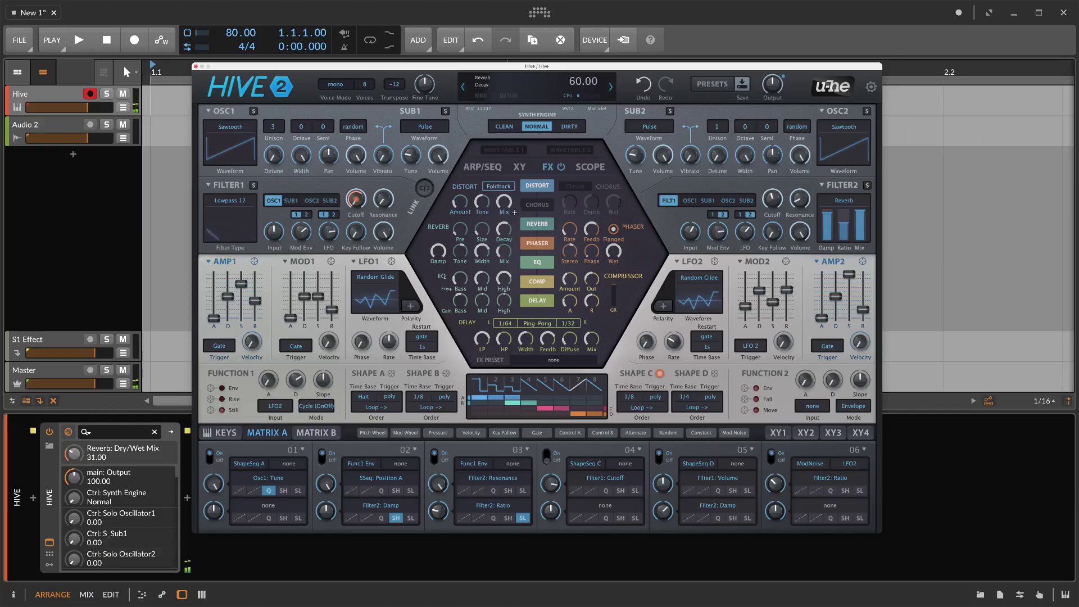
Set the distortion amount to 24, Filter 1's LFO depth to 88 and Filter 2's ratio to 44
{"action": "left_click_drag", "start_coordinate": [447, 194], "coordinate": [462, 172]}
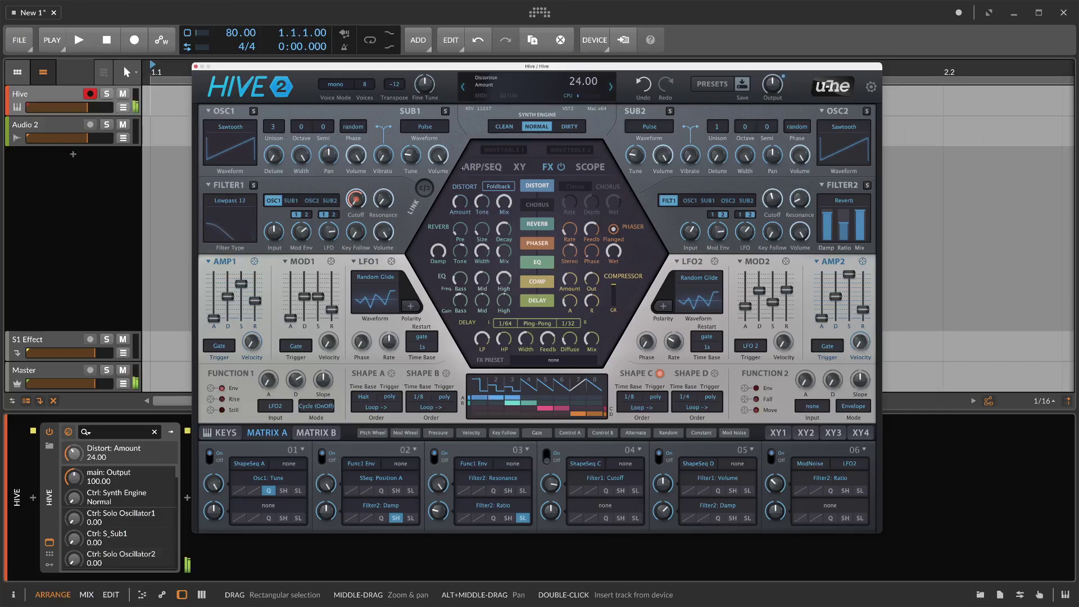
{"action": "left_click_drag", "start_coordinate": [328, 232], "coordinate": [328, 221]}
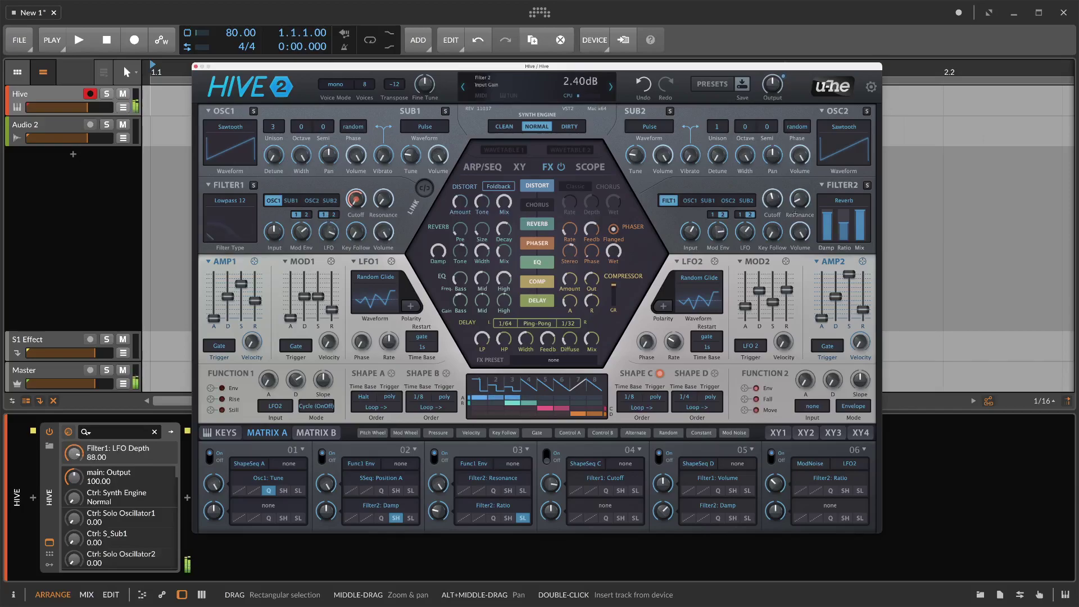
{"action": "left_click_drag", "start_coordinate": [808, 206], "coordinate": [844, 226]}
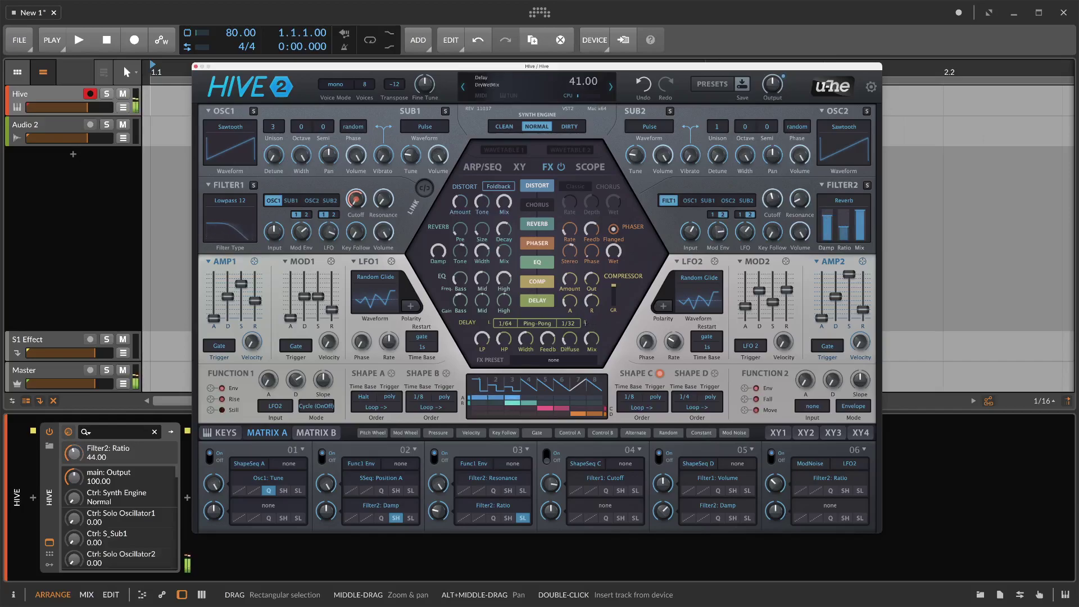
Set the right delay time to 1/8D, the left to 1/4, and the delay mix to 23
{"action": "left_click", "coordinate": [567, 323]}
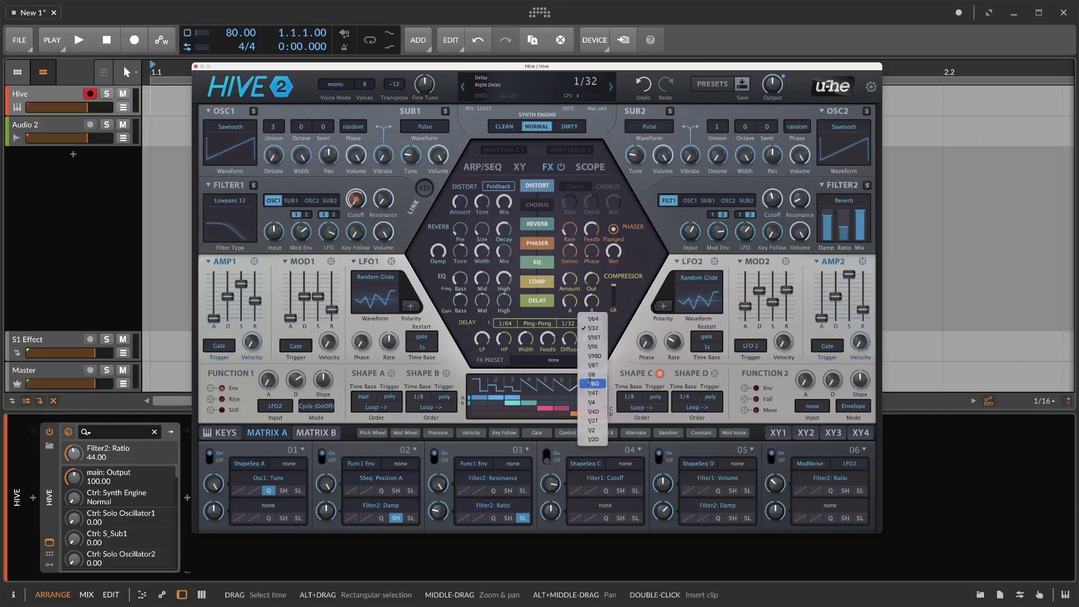
{"action": "left_click", "coordinate": [591, 384]}
{"action": "left_click", "coordinate": [502, 323]}
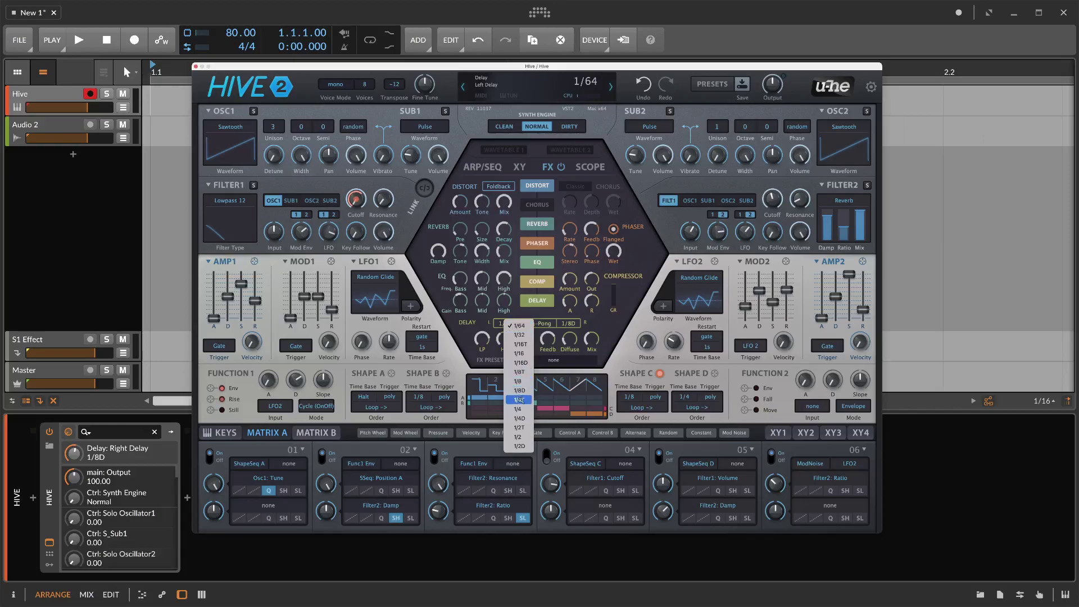
{"action": "left_click", "coordinate": [517, 409]}
{"action": "left_click_drag", "start_coordinate": [591, 338], "coordinate": [586, 368]}
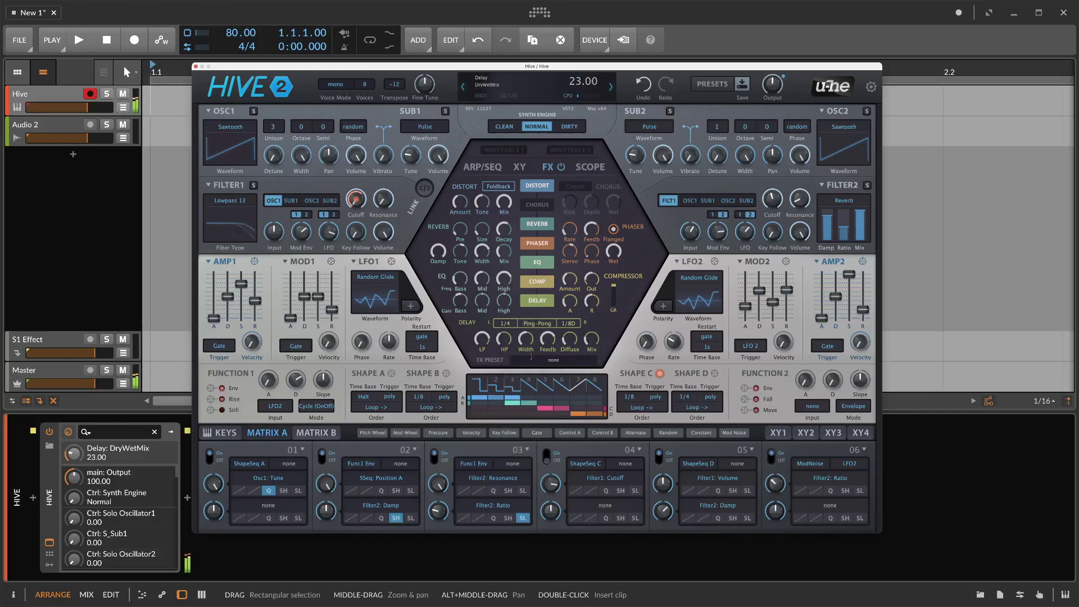
Try the Lowpass 24 type on Filter 1 with cutoff tweaks, and switch it back to Lowpass 12
{"action": "left_click_drag", "start_coordinate": [343, 196], "coordinate": [343, 204]}
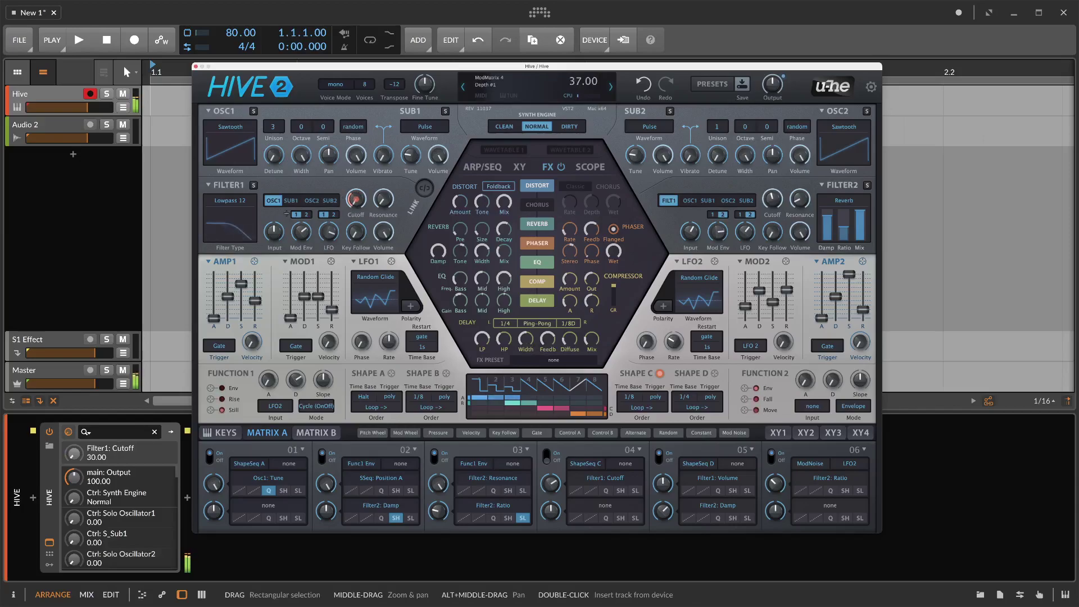
{"action": "left_click", "coordinate": [230, 200]}
{"action": "left_click", "coordinate": [258, 213]}
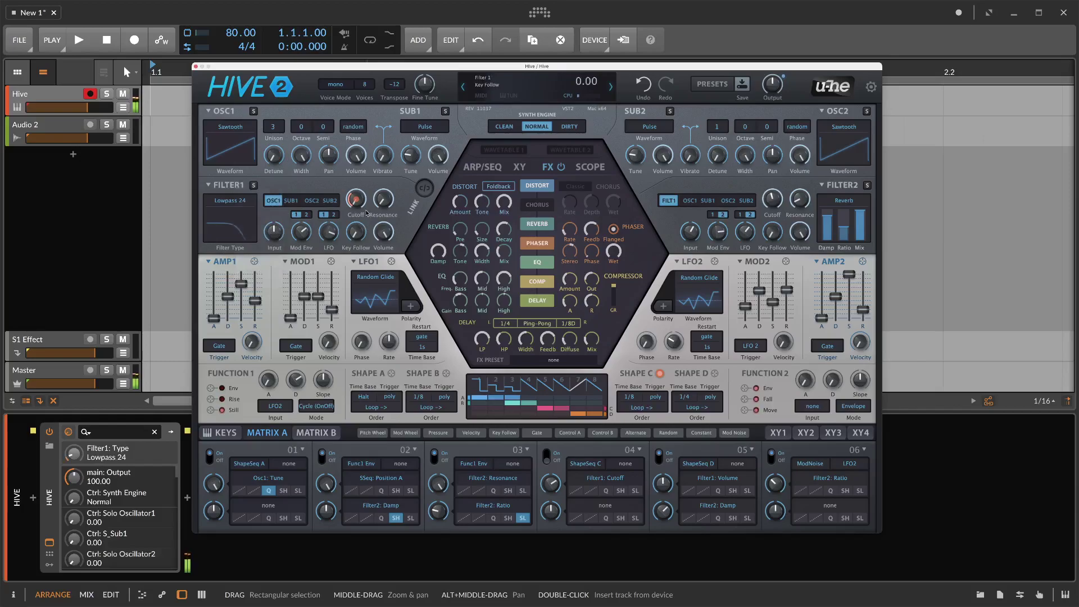
{"action": "left_click_drag", "start_coordinate": [355, 199], "coordinate": [355, 191]}
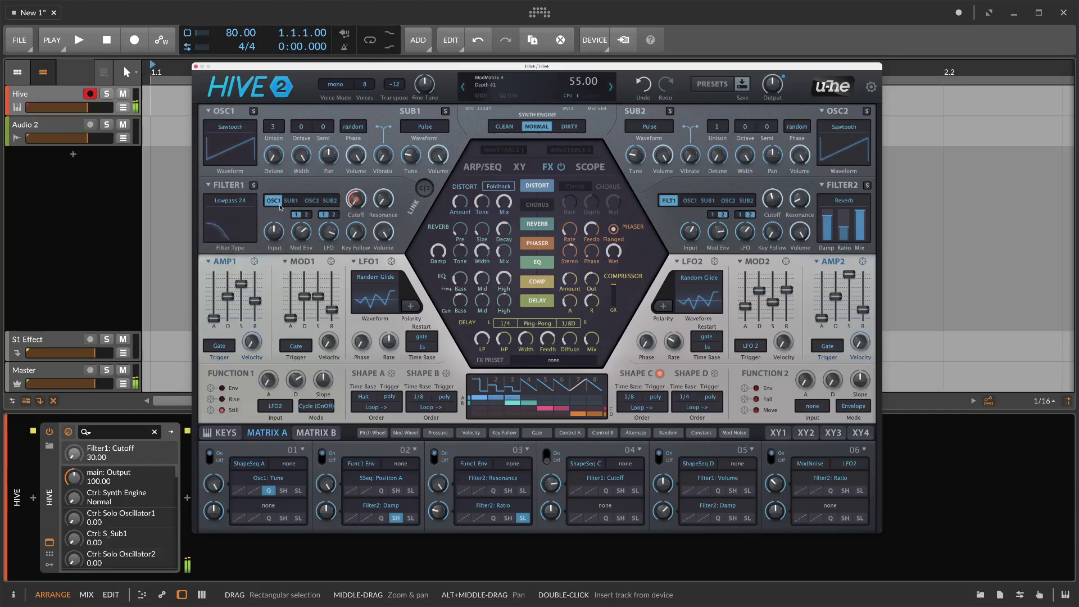
{"action": "left_click", "coordinate": [240, 221]}
{"action": "left_click", "coordinate": [259, 219]}
{"action": "scroll", "coordinate": [260, 218], "scroll_direction": "down", "scroll_amount": 1}
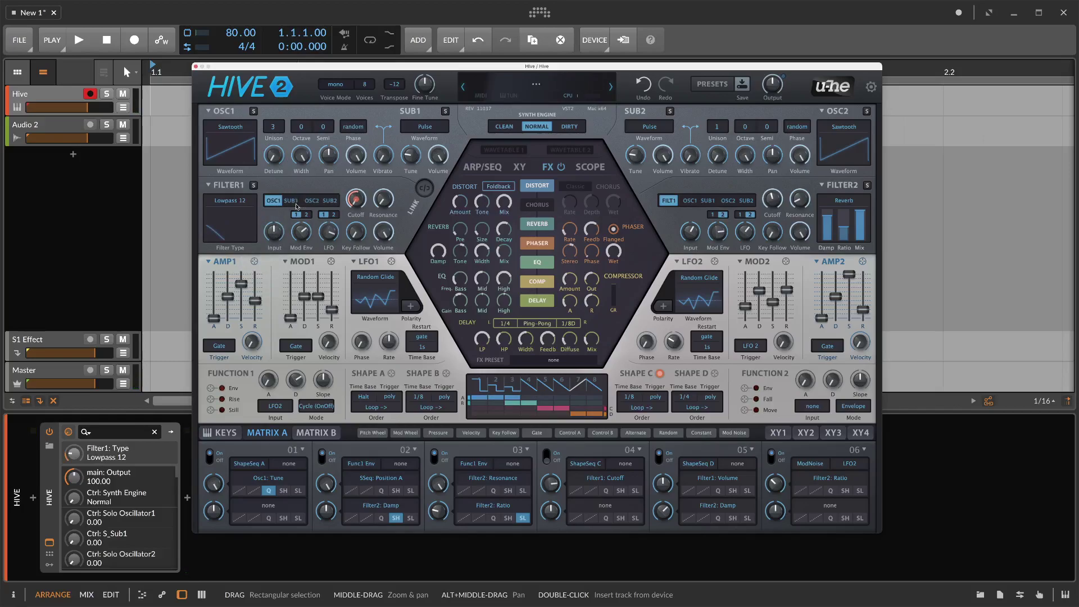
Route Oscillator 2 into Filter 1 and change its waveform to White Noise
{"action": "left_click", "coordinate": [312, 201]}
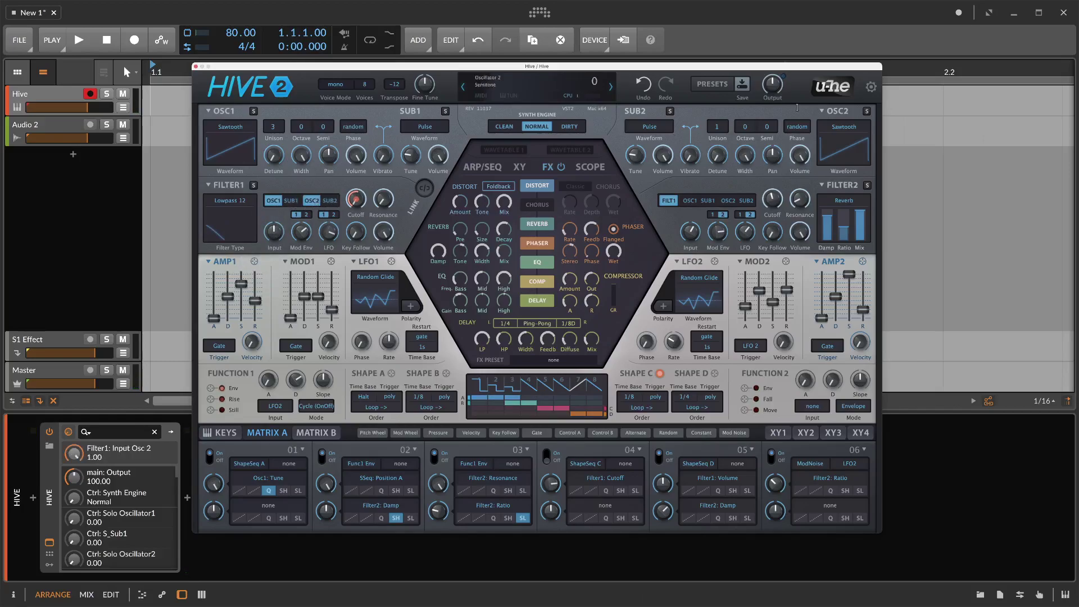
{"action": "left_click", "coordinate": [848, 129]}
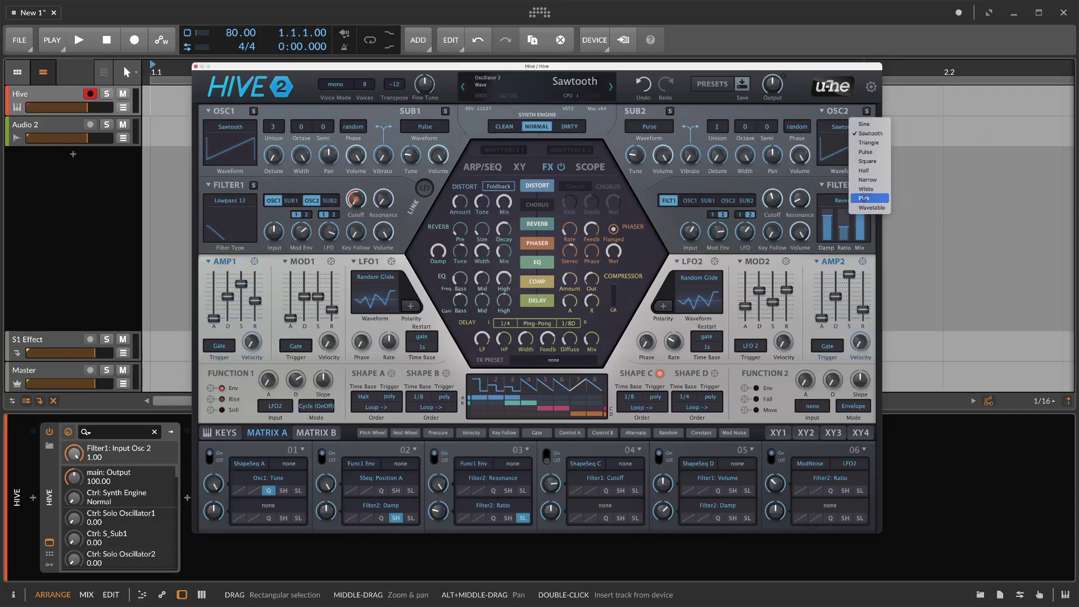
{"action": "left_click", "coordinate": [865, 190]}
Balance the two oscillators by lowering Oscillator 1's volume and setting Oscillator 2's volume to 32
{"action": "left_click_drag", "start_coordinate": [799, 155], "coordinate": [794, 245]}
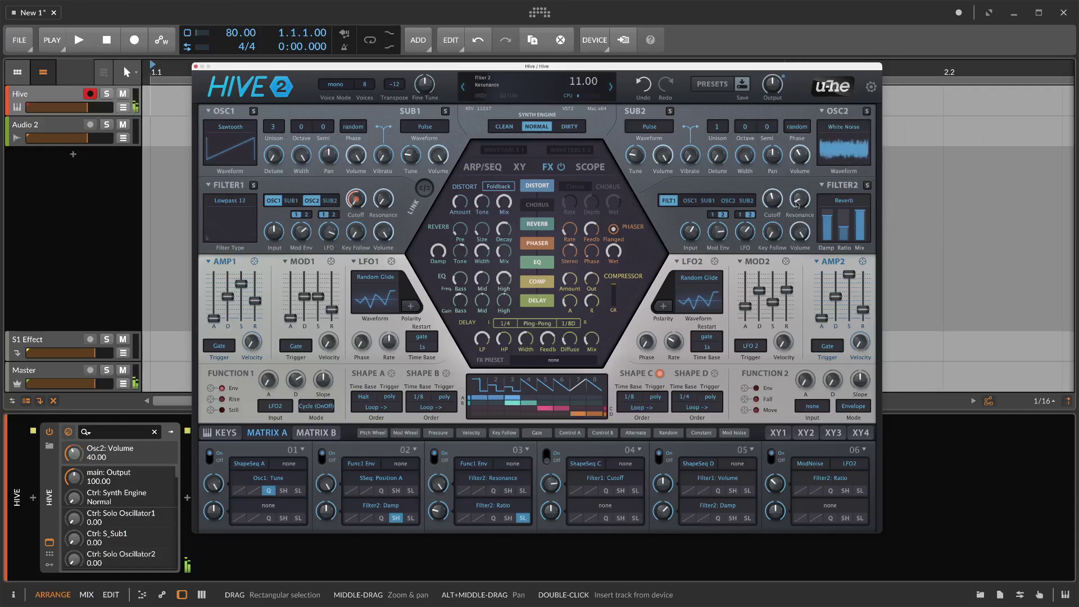
{"action": "scroll", "coordinate": [799, 155], "scroll_direction": "up", "scroll_amount": 3}
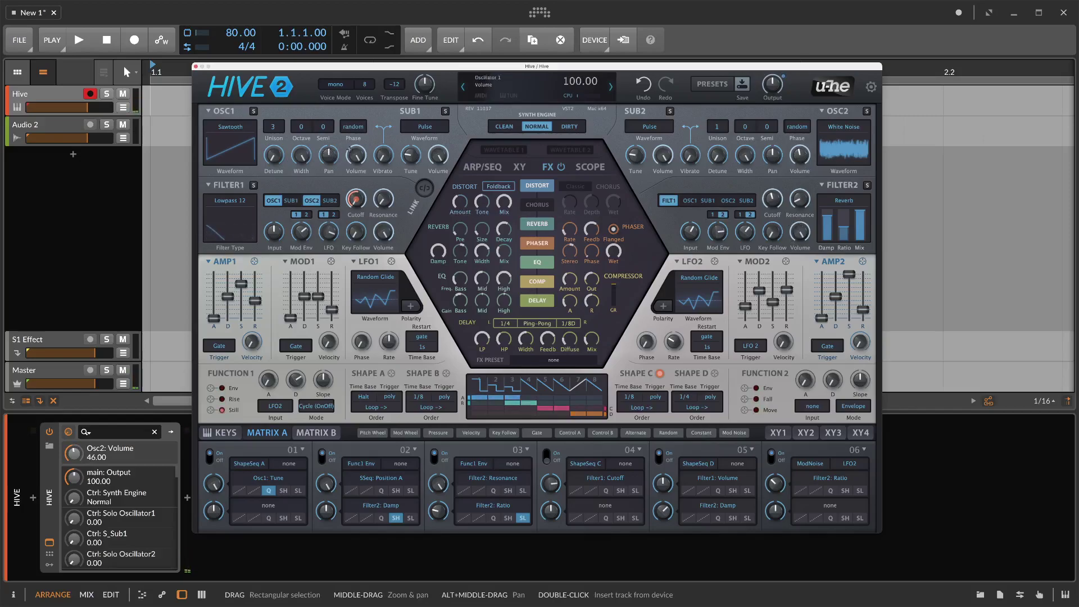
{"action": "left_click_drag", "start_coordinate": [351, 152], "coordinate": [338, 229]}
{"action": "left_click_drag", "start_coordinate": [803, 157], "coordinate": [750, 242]}
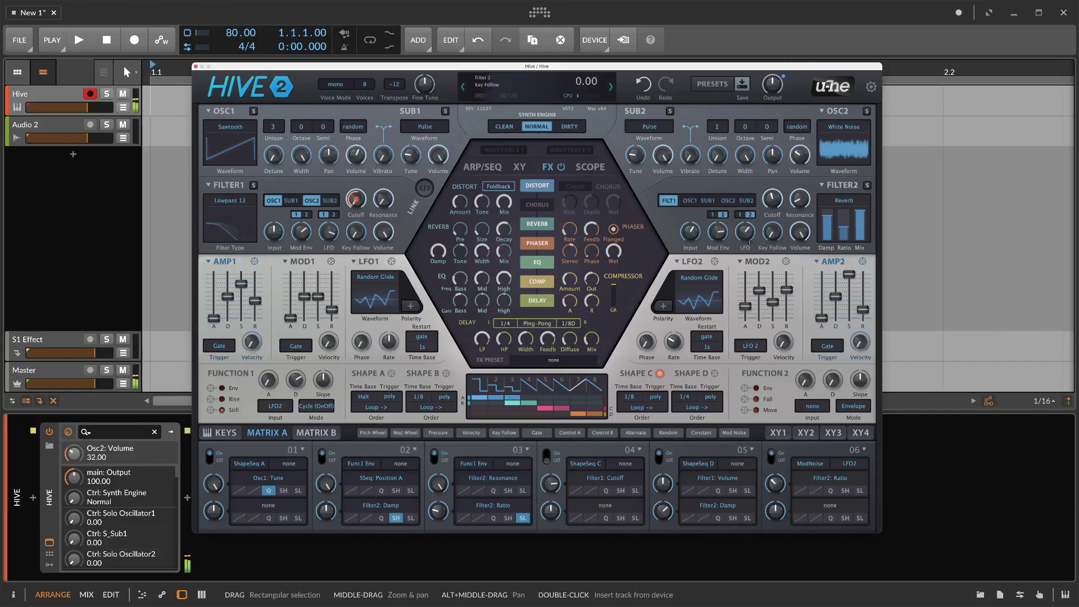
Shorten Mod Envelope 2 with decay 48 and release 0.00, and set Amp Envelope 2's decay to 36 with lower sustain
{"action": "left_click", "coordinate": [742, 305]}
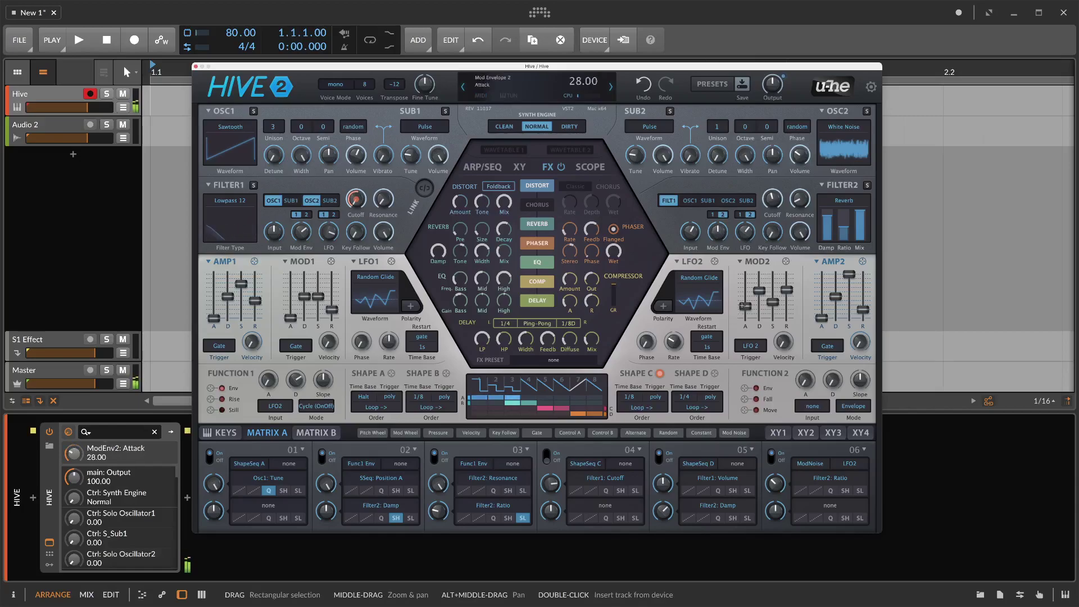
{"action": "mouse_move", "coordinate": [774, 306]}
{"action": "left_mouse_down"}
{"action": "mouse_move", "coordinate": [776, 287]}
{"action": "mouse_move", "coordinate": [774, 325]}
{"action": "mouse_move", "coordinate": [759, 292]}
{"action": "mouse_move", "coordinate": [783, 308]}
{"action": "left_mouse_up"}
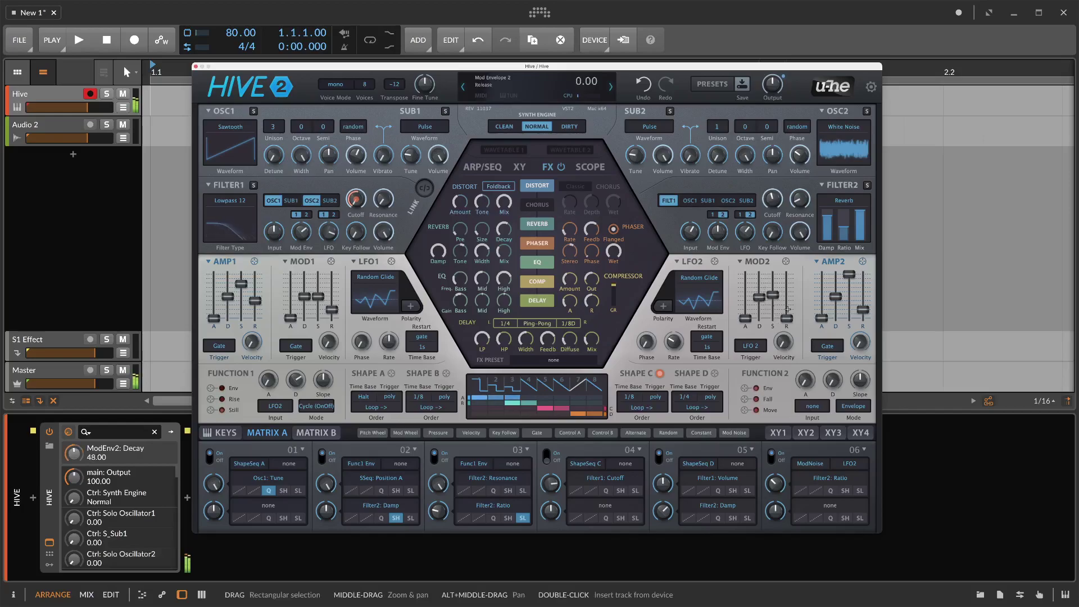
{"action": "left_click_drag", "start_coordinate": [849, 274], "coordinate": [836, 303]}
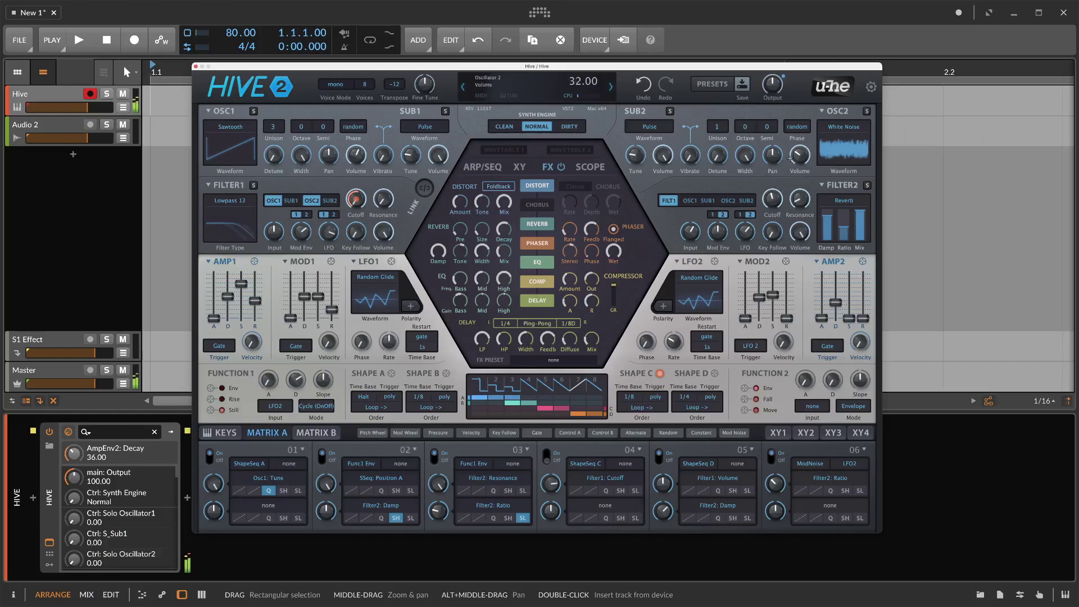
Lower Oscillator 2's volume to 17 to push the noise layer further back
{"action": "left_click_drag", "start_coordinate": [799, 156], "coordinate": [799, 164]}
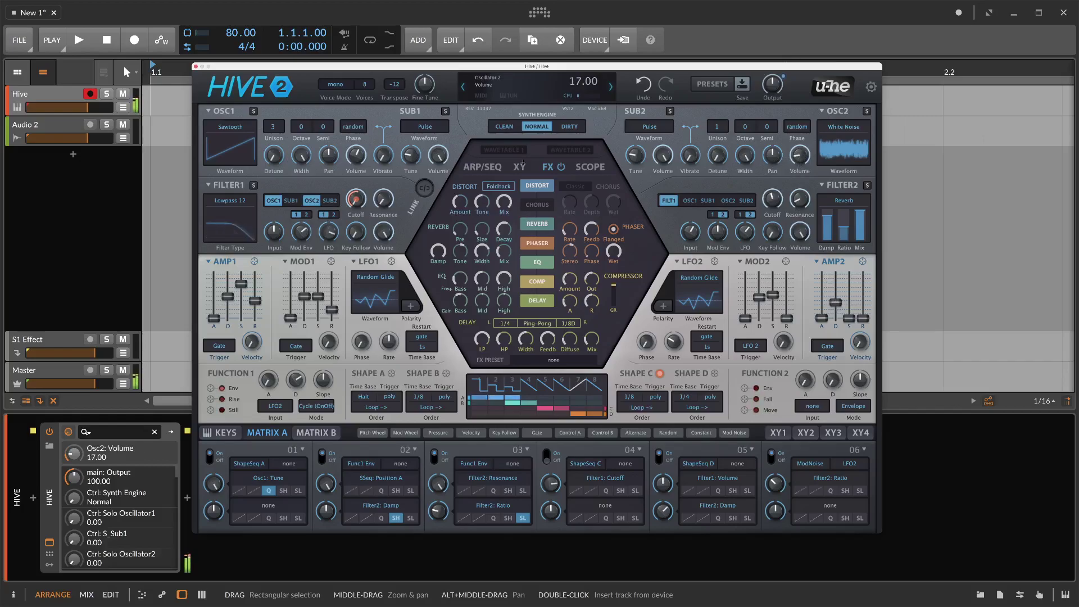
{"action": "left_click", "coordinate": [272, 149]}
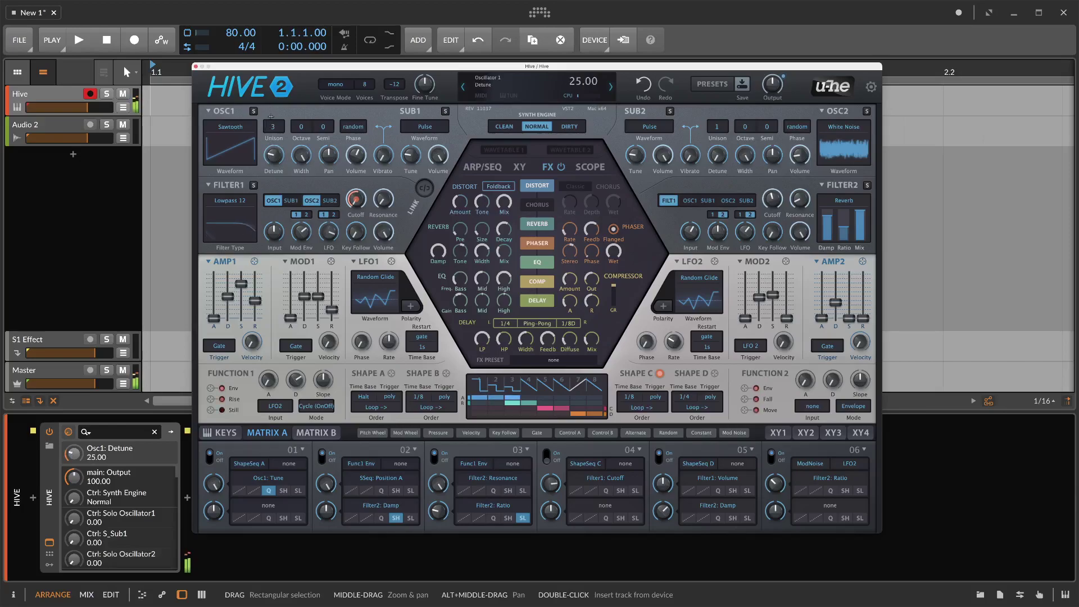
Set Filter 1's cutoff to 30, its ShapeSeq C modulation depth to 24, and its envelope depth to 48
{"action": "left_click", "coordinate": [356, 199]}
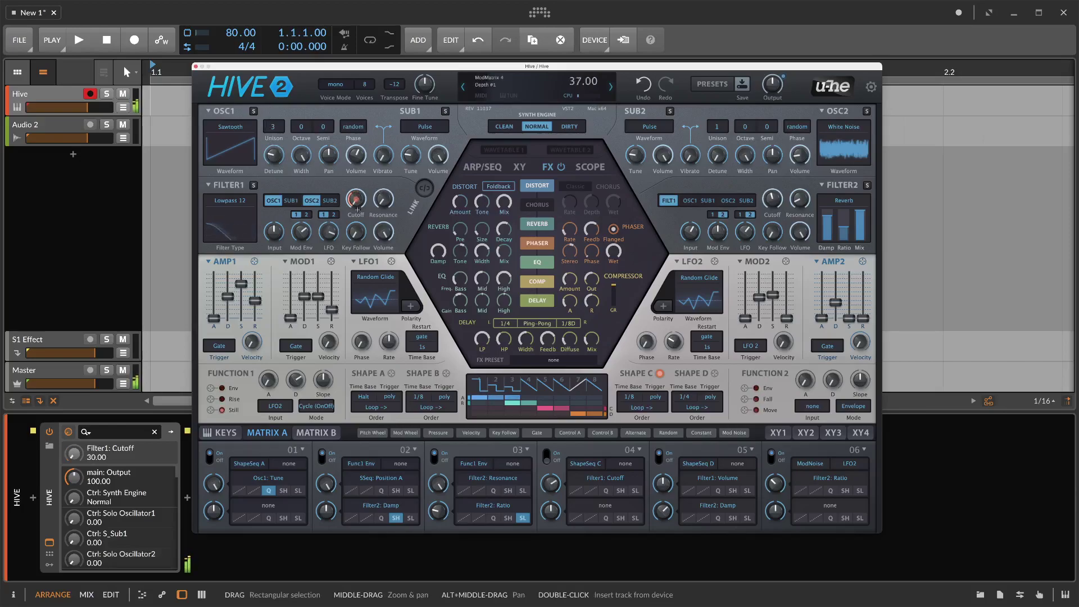
{"action": "left_click_drag", "start_coordinate": [358, 215], "coordinate": [358, 217]}
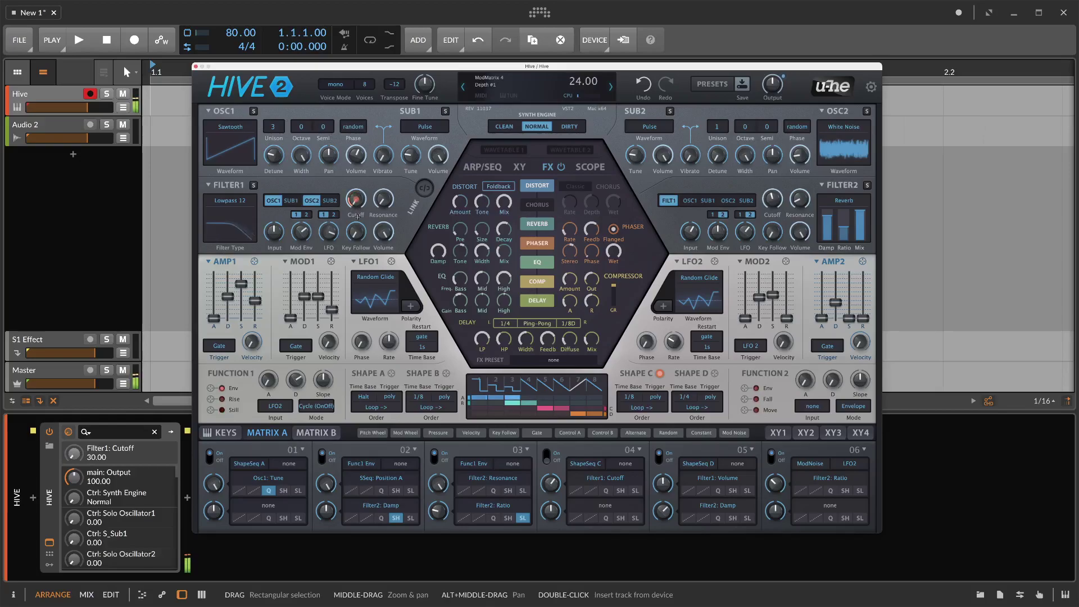
{"action": "left_click", "coordinate": [300, 231]}
{"action": "left_click_drag", "start_coordinate": [304, 223], "coordinate": [304, 227]}
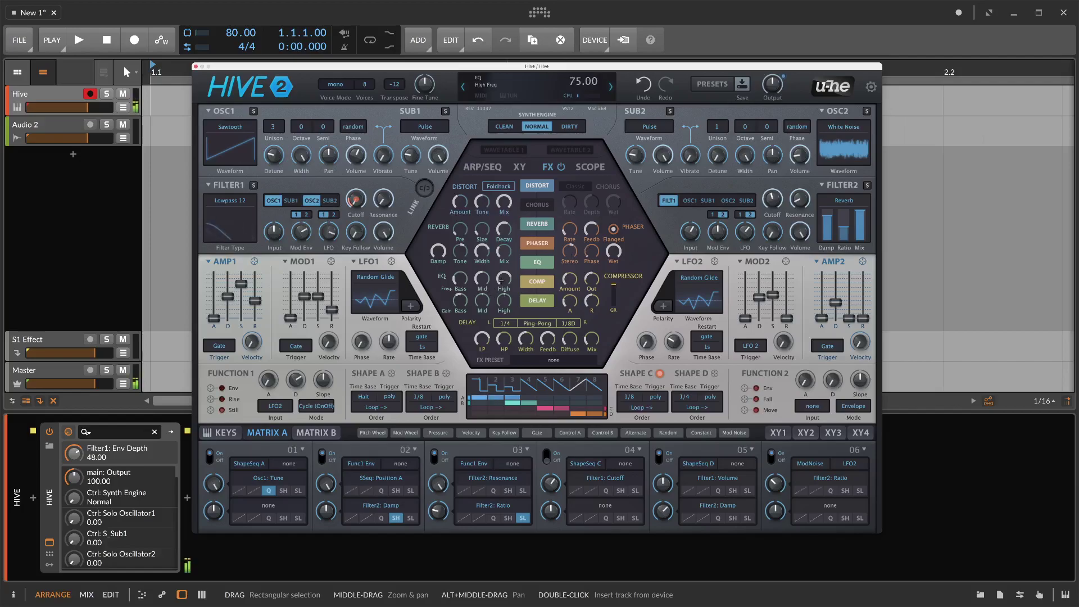
Cut the EQ effect's high gain to -3.50 dB and set its bass gain to 0
{"action": "left_click_drag", "start_coordinate": [503, 300], "coordinate": [504, 309]}
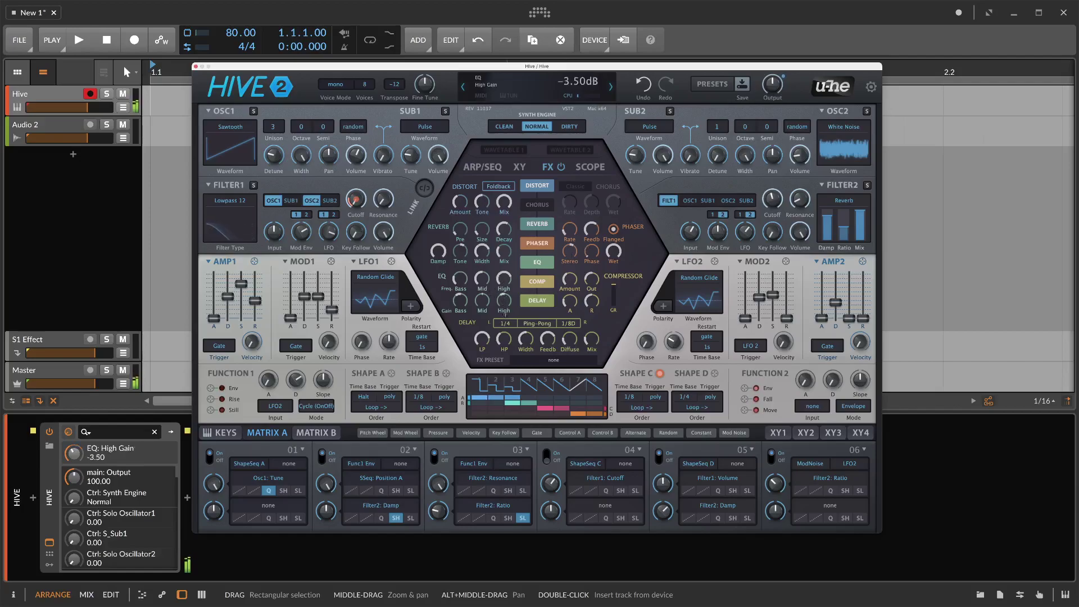
{"action": "left_click", "coordinate": [459, 297]}
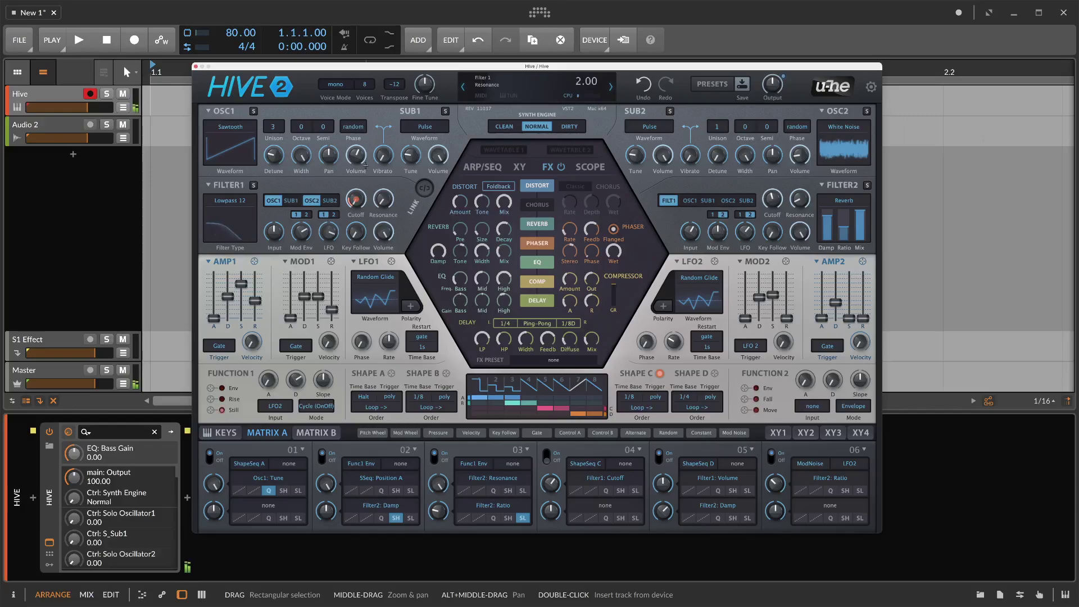
{"action": "left_click", "coordinate": [484, 167]}
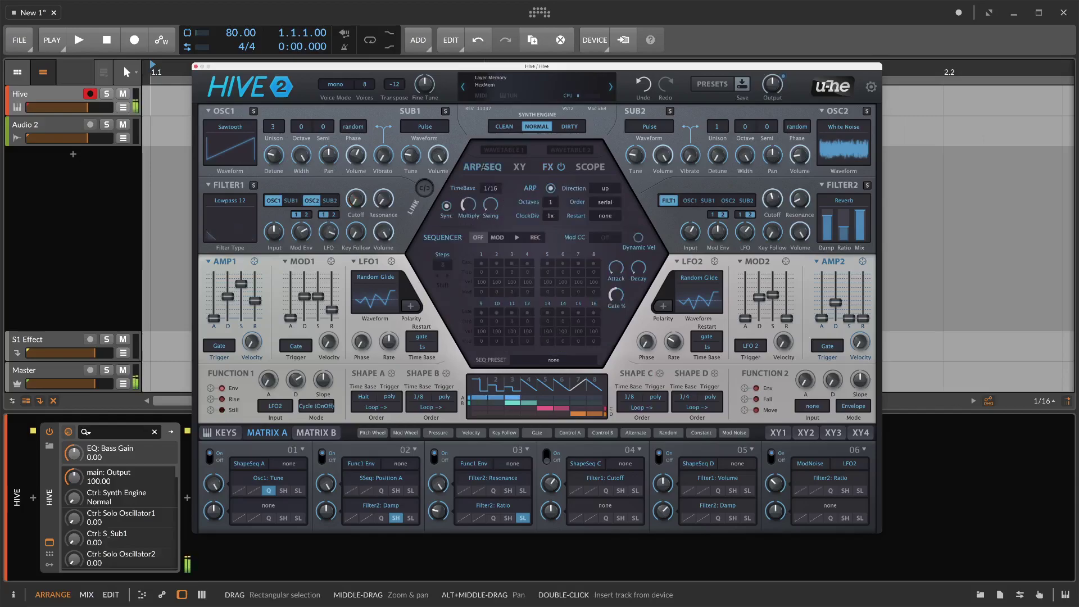
{"action": "left_click", "coordinate": [547, 167]}
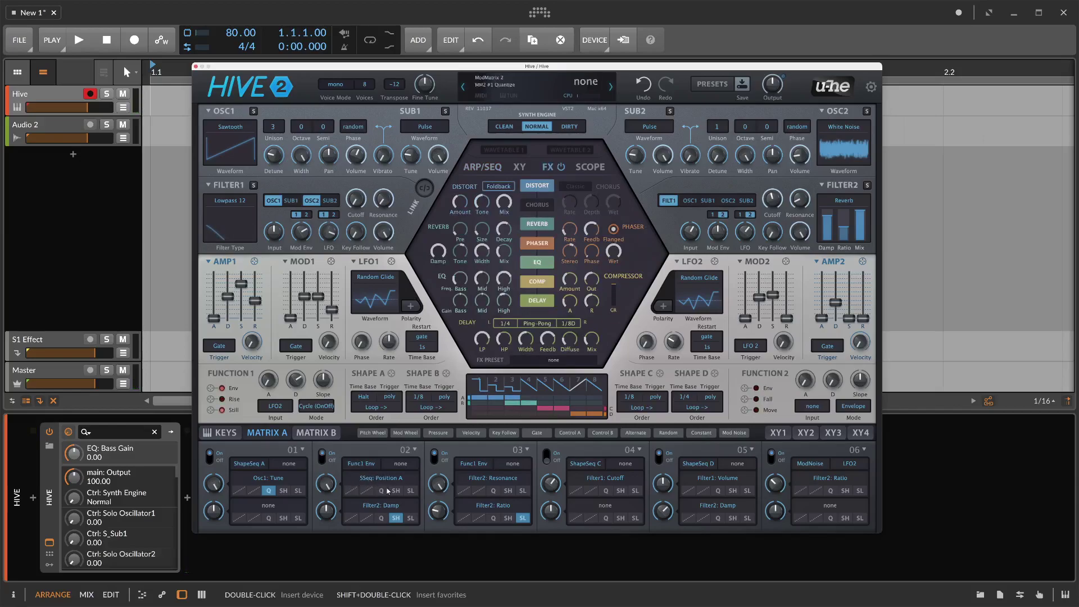
Set Shape A's time base to 1/4 and trigger to single, and zero the Func1 Env depth on sequencer Position A
{"action": "left_click", "coordinate": [364, 492]}
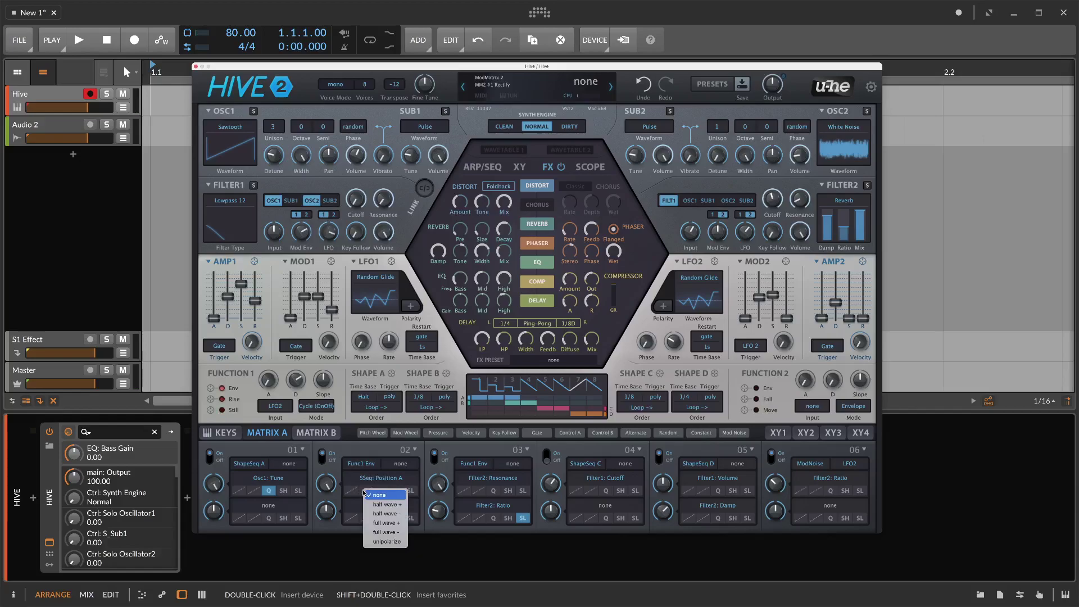
{"action": "left_click", "coordinate": [365, 495]}
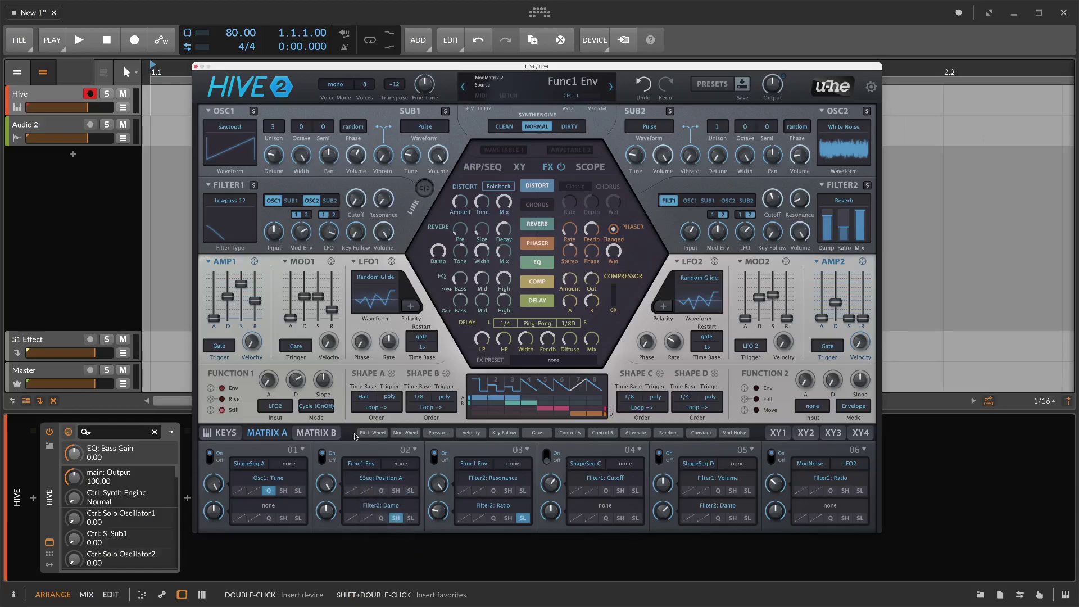
{"action": "left_click", "coordinate": [361, 397]}
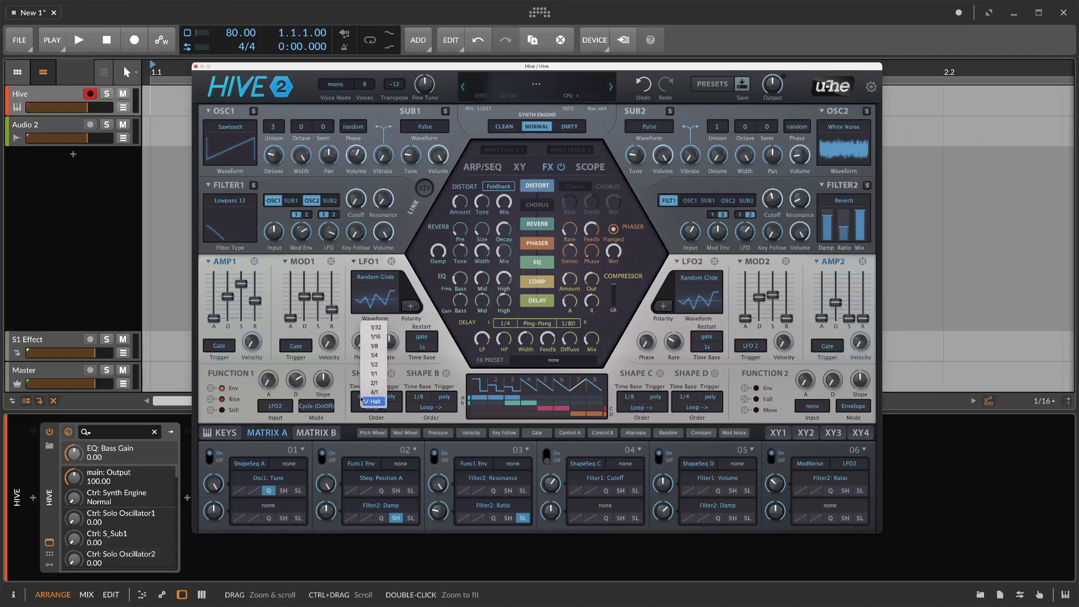
{"action": "left_click", "coordinate": [373, 354]}
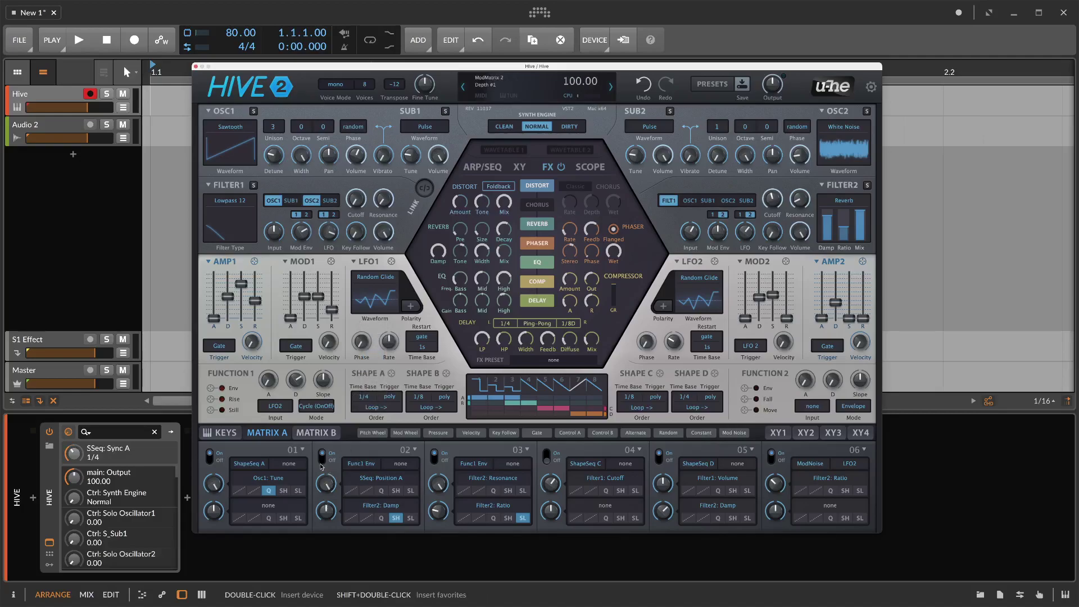
{"action": "left_click", "coordinate": [328, 486]}
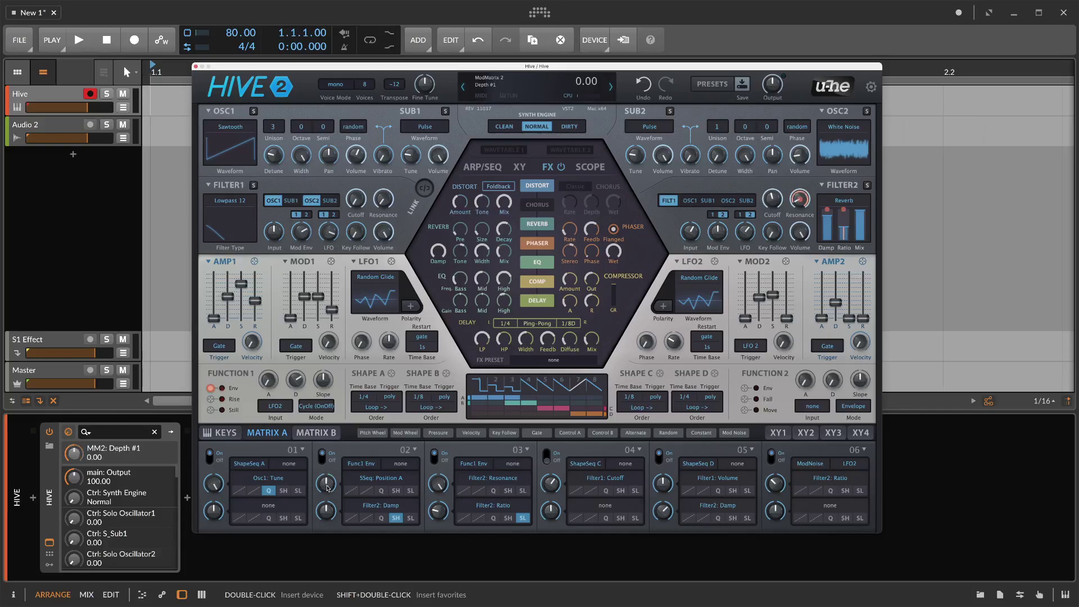
{"action": "left_click", "coordinate": [389, 396]}
{"action": "left_click", "coordinate": [398, 409]}
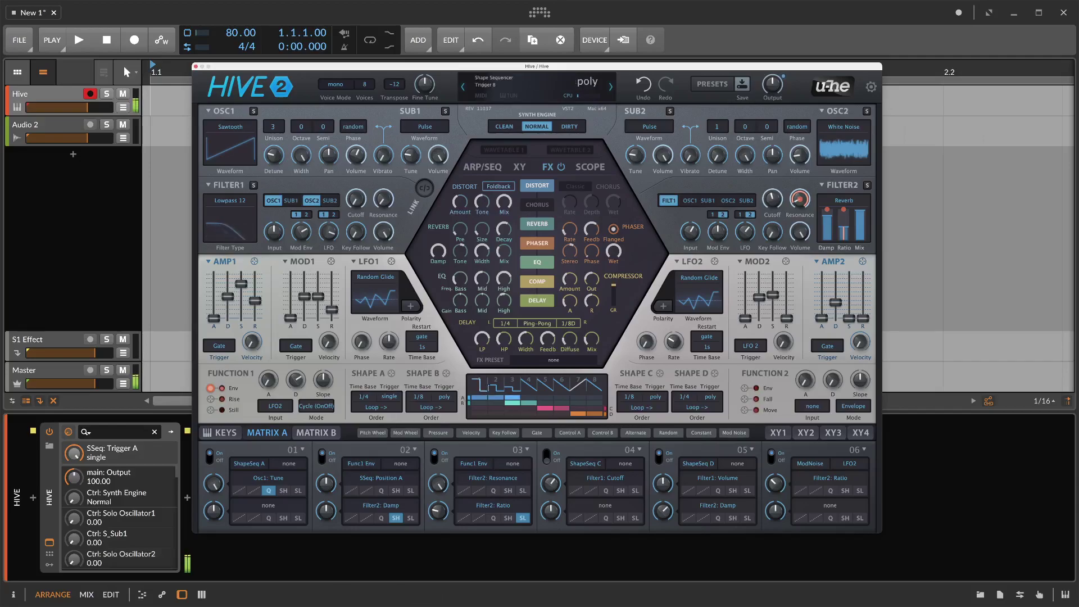
Raise the third shape segment's first level, and make the fourth segment a rectangular step held flat at zero
{"action": "left_click", "coordinate": [513, 387]}
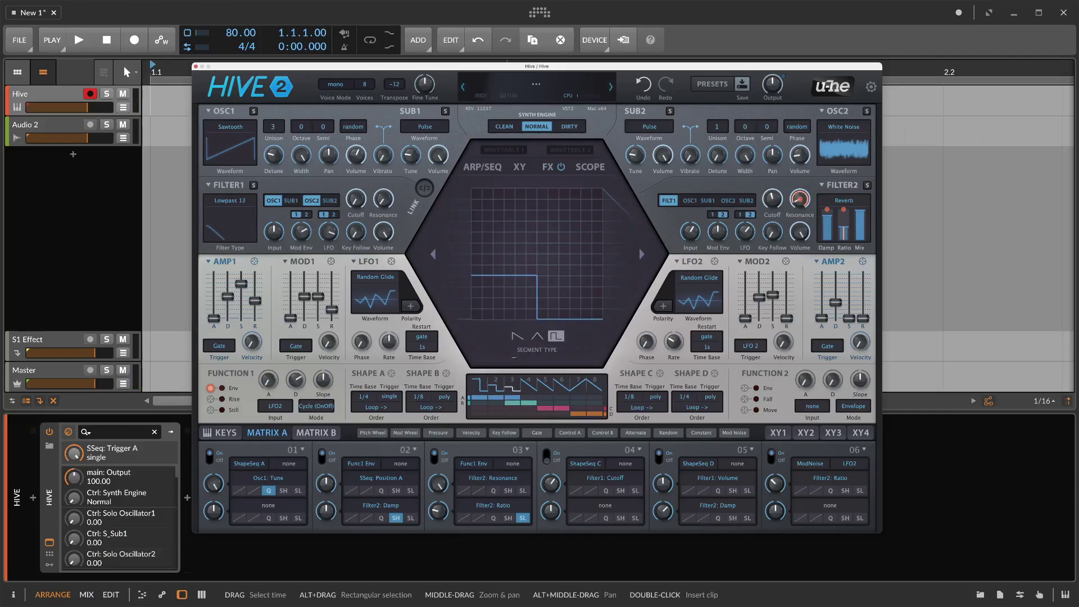
{"action": "left_click_drag", "start_coordinate": [478, 275], "coordinate": [478, 254]}
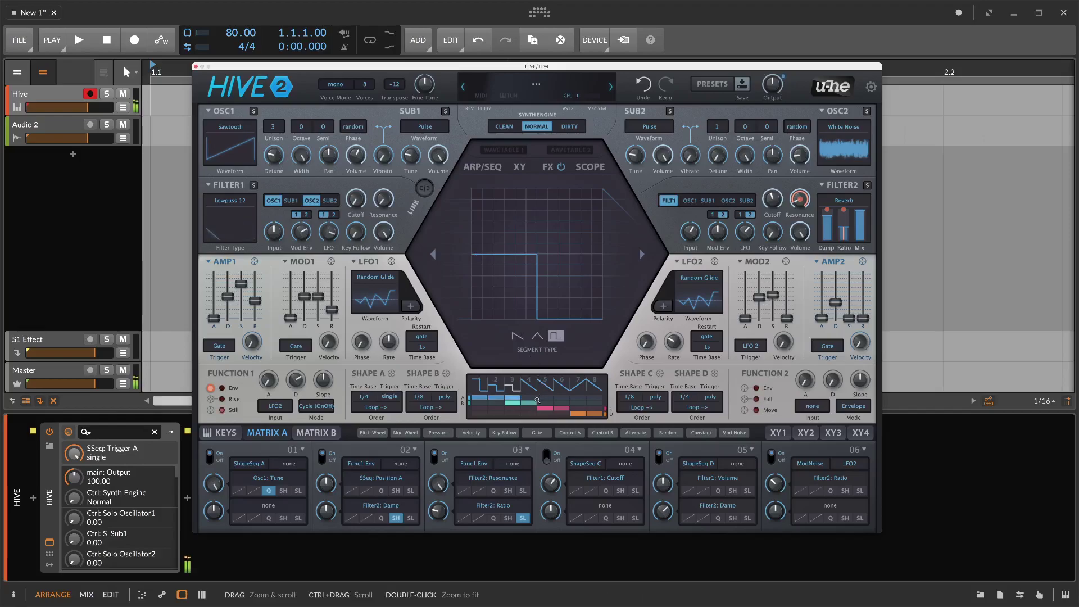
{"action": "left_click", "coordinate": [531, 377]}
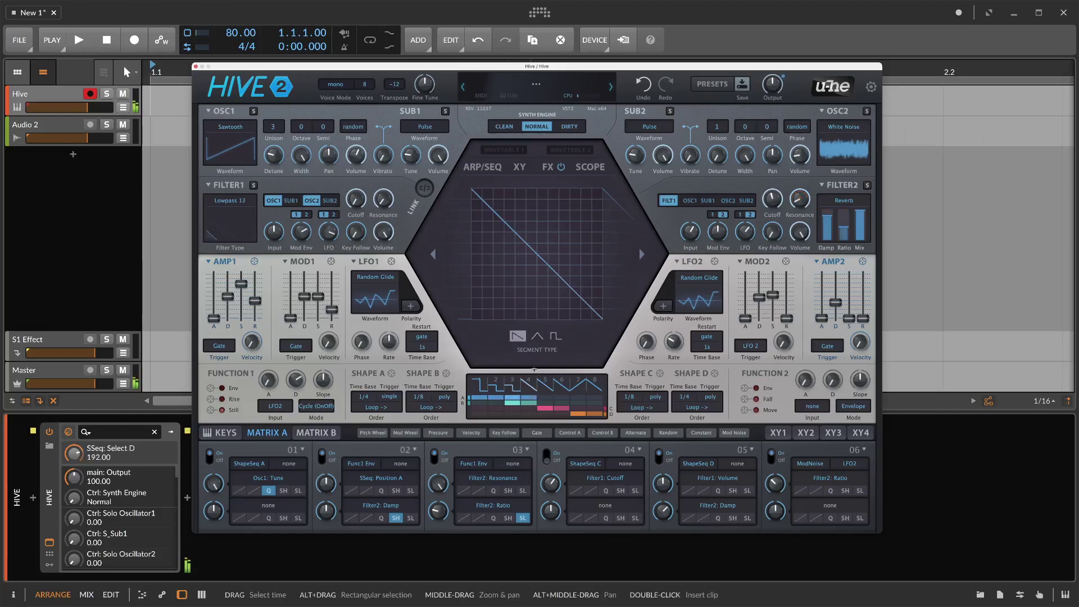
{"action": "left_click", "coordinate": [555, 336]}
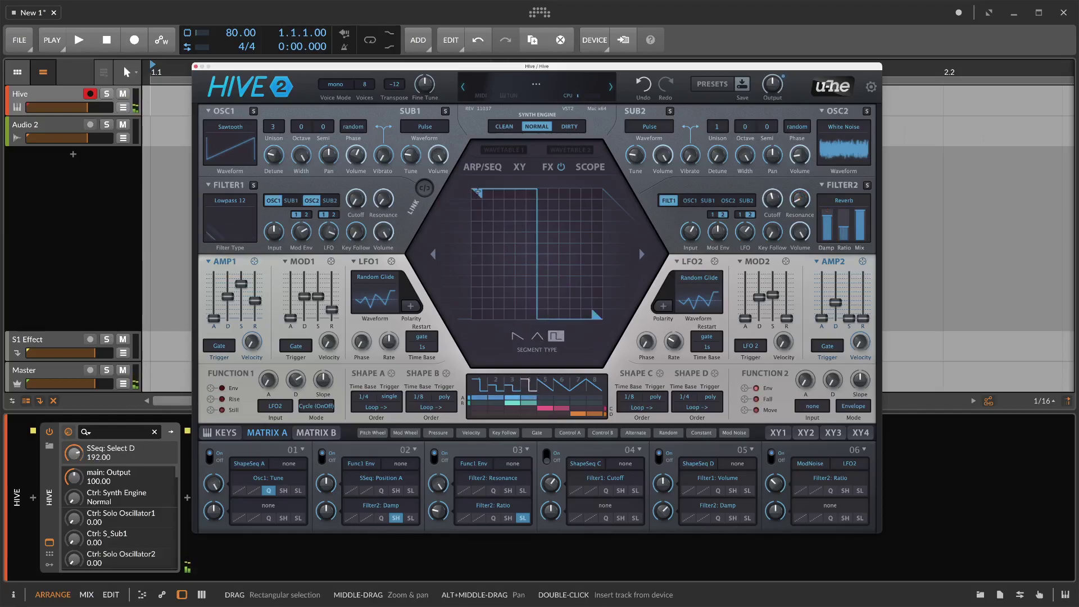
{"action": "left_click_drag", "start_coordinate": [477, 192], "coordinate": [476, 352]}
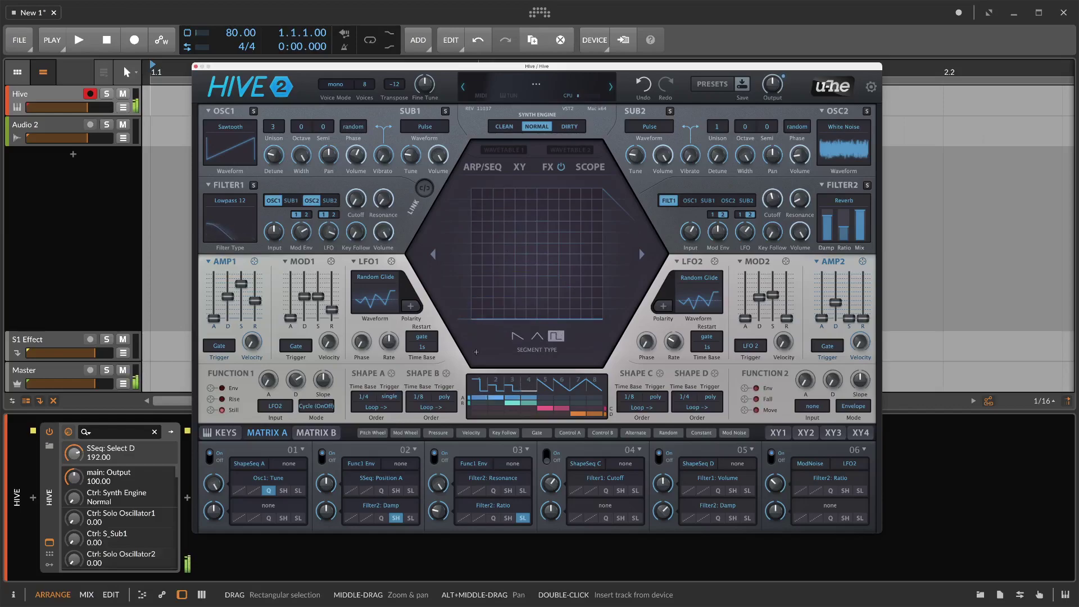
Try a 1/8 time base for Shape A and switch it back to 1/4
{"action": "left_click", "coordinate": [367, 399]}
{"action": "left_click", "coordinate": [379, 390]}
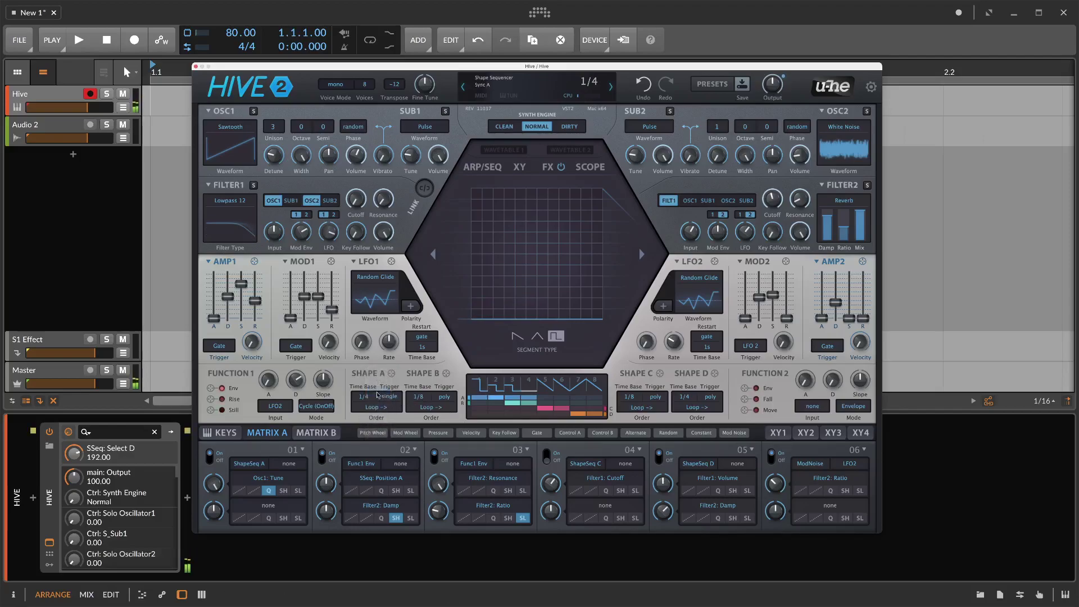
{"action": "left_click", "coordinate": [377, 395]}
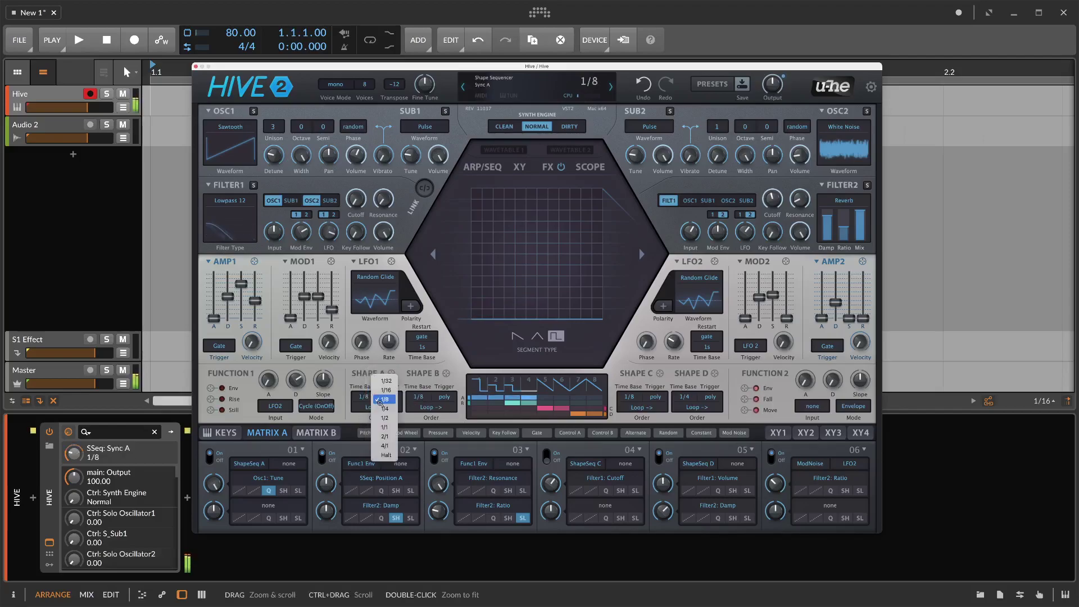
{"action": "left_click", "coordinate": [379, 404]}
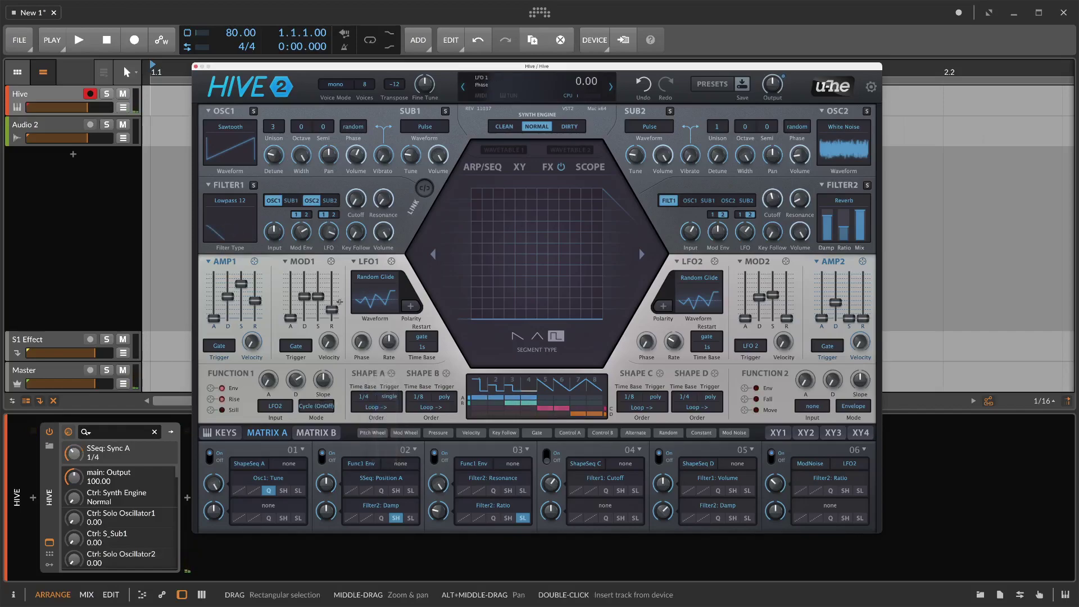
Set Amp Envelope 1's sustain to 0 and shorten its release
{"action": "left_click_drag", "start_coordinate": [241, 284], "coordinate": [242, 325]}
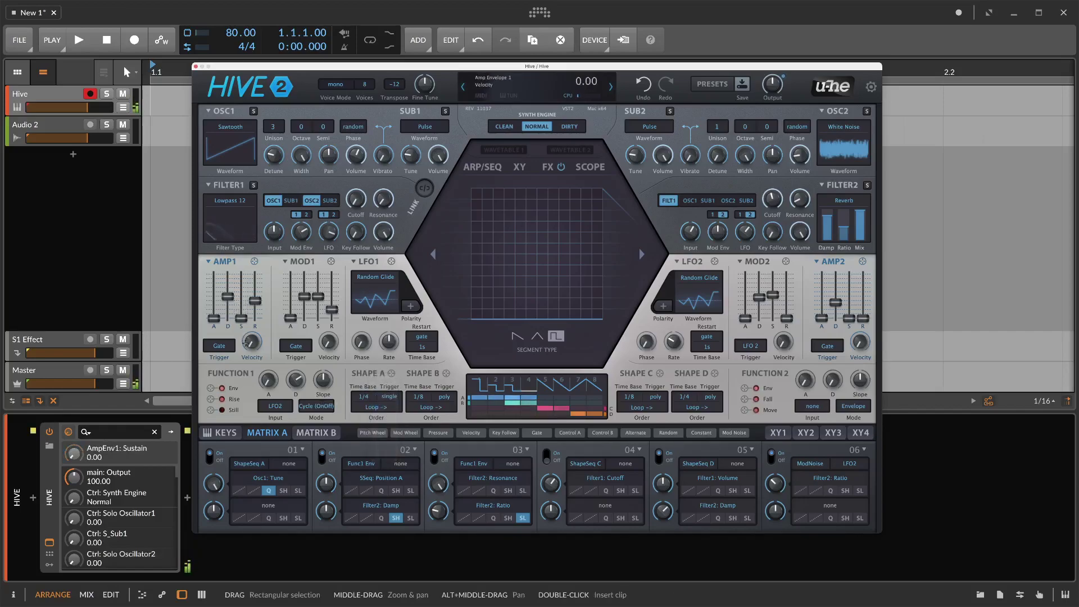
{"action": "left_click_drag", "start_coordinate": [255, 301], "coordinate": [262, 307]}
Adjust Filter 1's input, route Sub 1 into it, lower Sub 1's volume, and set Oscillator 1's volume to 38
{"action": "left_click_drag", "start_coordinate": [275, 229], "coordinate": [276, 223]}
{"action": "left_click", "coordinate": [292, 196]}
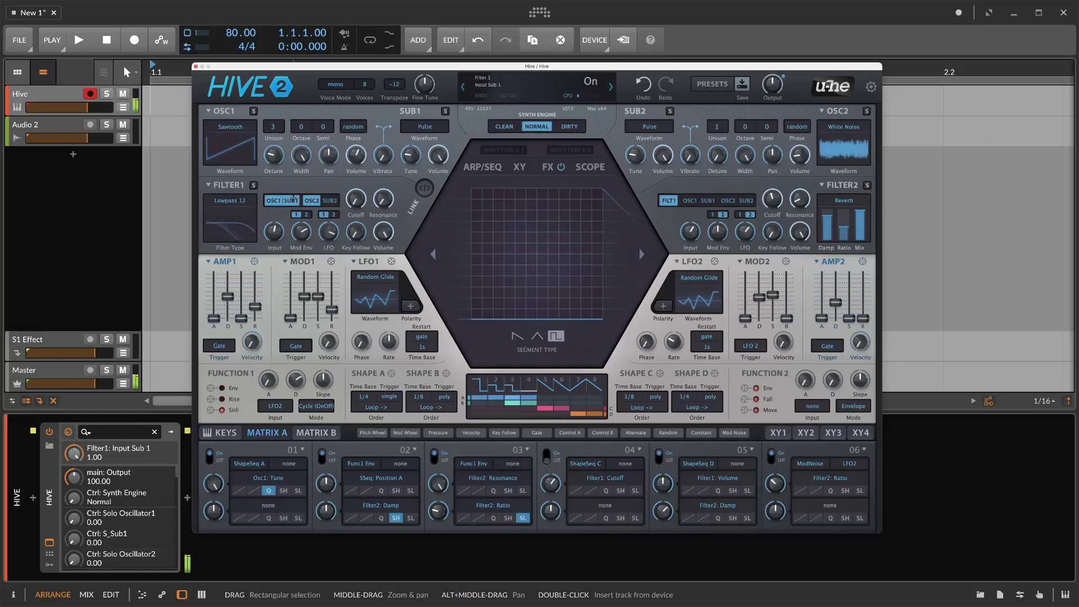
{"action": "left_click", "coordinate": [447, 152]}
{"action": "left_click_drag", "start_coordinate": [447, 152], "coordinate": [423, 229]}
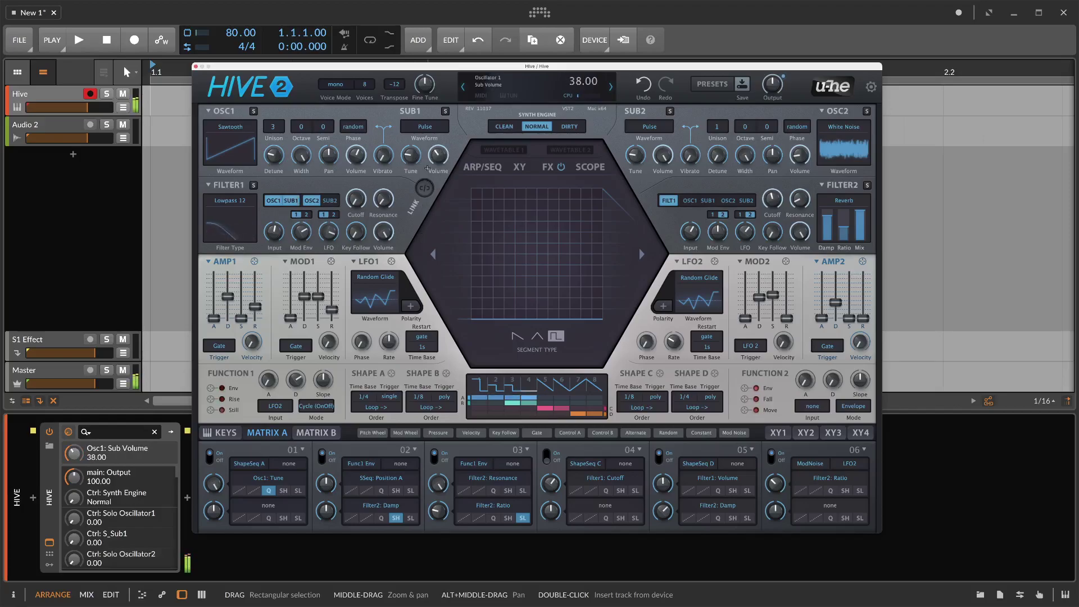
{"action": "scroll", "coordinate": [438, 156], "scroll_direction": "down", "scroll_amount": 5}
{"action": "scroll", "coordinate": [349, 156], "scroll_direction": "down", "scroll_amount": 3}
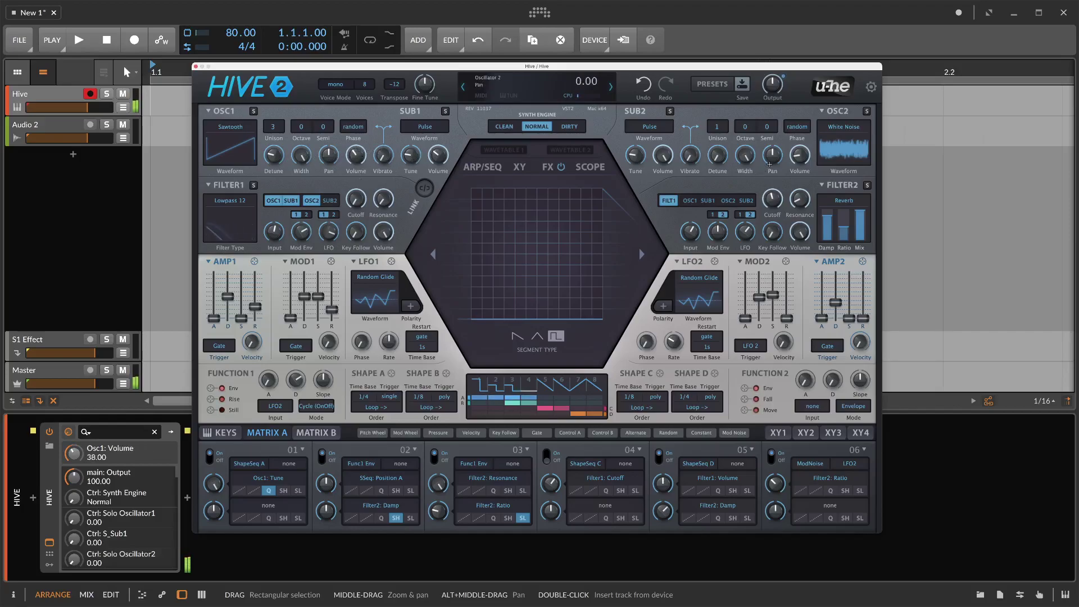
Lower Oscillator 2's volume, and set Filter 2's reverb damp to 44 and cutoff to 82 with a higher ratio
{"action": "left_click_drag", "start_coordinate": [800, 155], "coordinate": [800, 160]}
{"action": "left_click_drag", "start_coordinate": [844, 227], "coordinate": [845, 216]}
{"action": "left_click", "coordinate": [825, 220]}
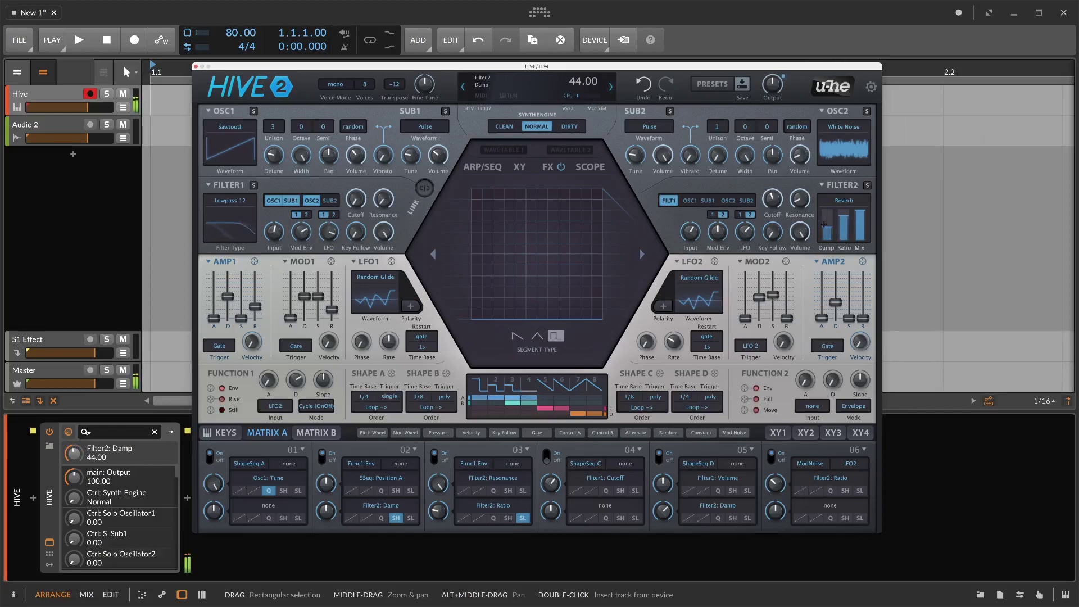
{"action": "left_click", "coordinate": [794, 199]}
{"action": "left_click_drag", "start_coordinate": [794, 199], "coordinate": [772, 204]}
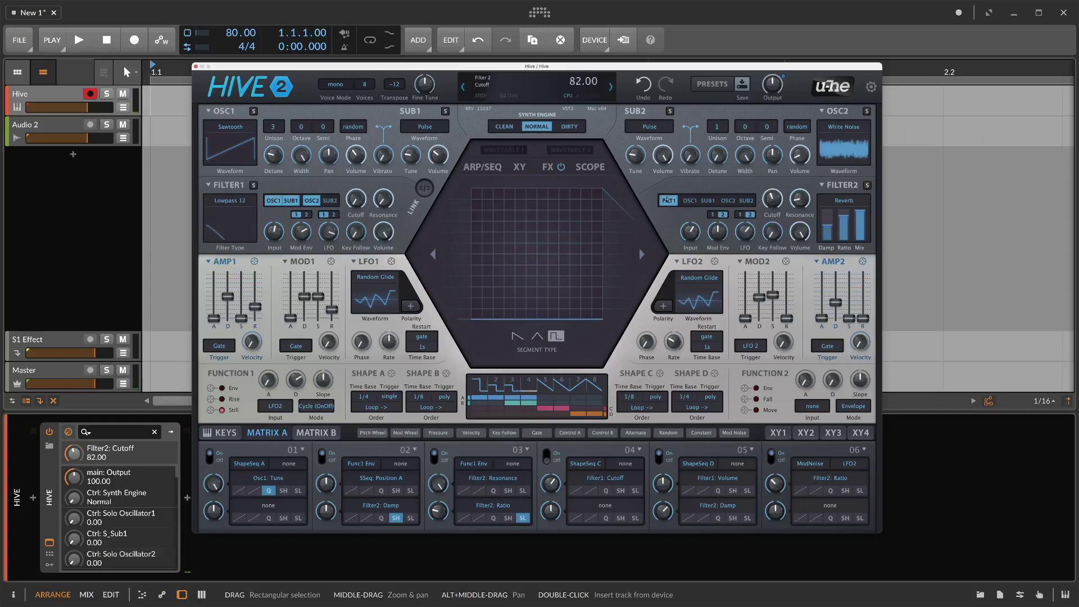
Toggle Filter 1's feed into Filter 2 off and on to compare, and set Filter 2's LFO depth to 37
{"action": "left_click", "coordinate": [668, 200]}
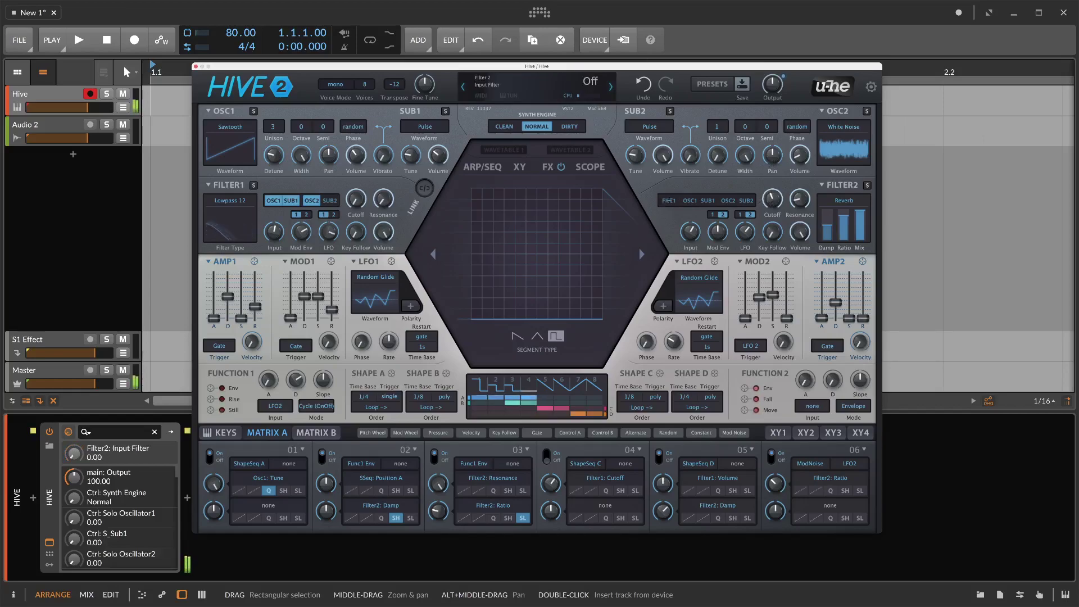
{"action": "left_click", "coordinate": [668, 200]}
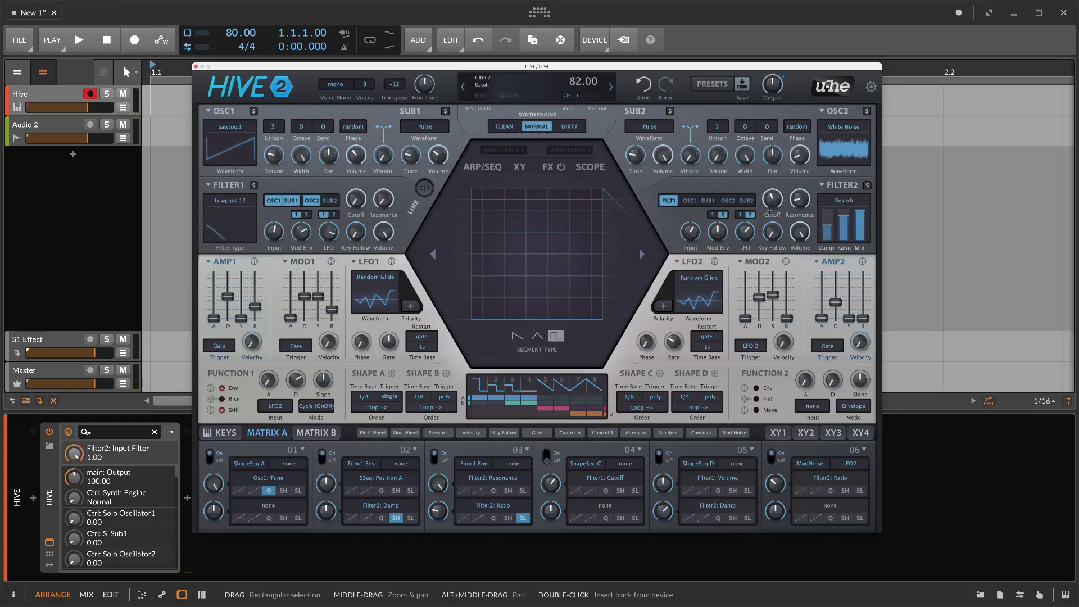
{"action": "mouse_move", "coordinate": [749, 223]}
{"action": "left_mouse_down"}
{"action": "mouse_move", "coordinate": [743, 206]}
{"action": "mouse_move", "coordinate": [745, 226]}
{"action": "left_mouse_up"}
Browse the available Filter 2 types while keeping Reverb, and return to the effects settings
{"action": "left_click", "coordinate": [838, 203]}
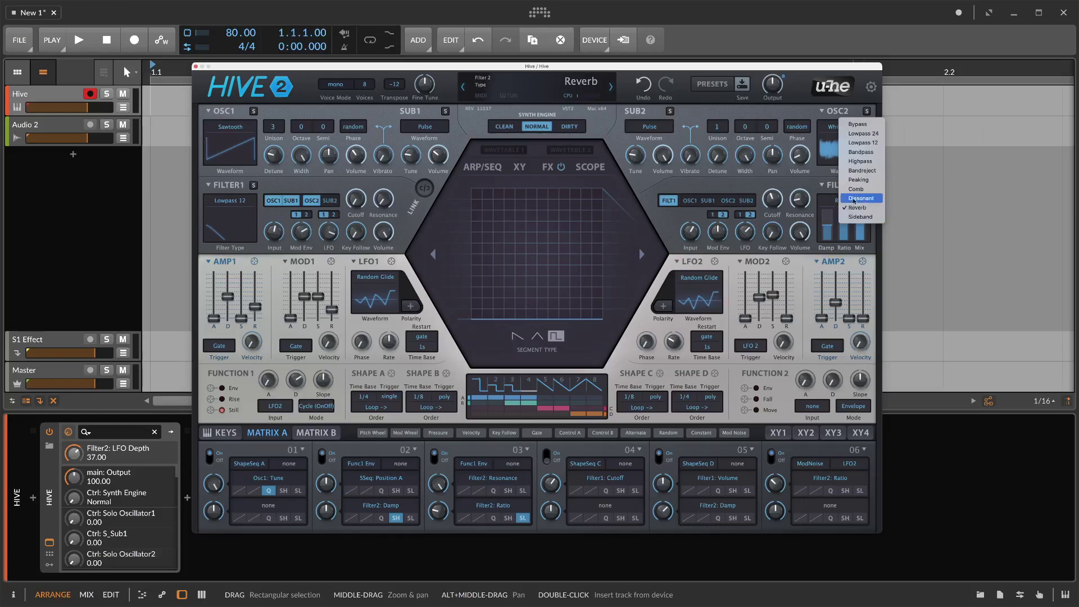
{"action": "left_click", "coordinate": [820, 195]}
{"action": "left_click", "coordinate": [838, 202]}
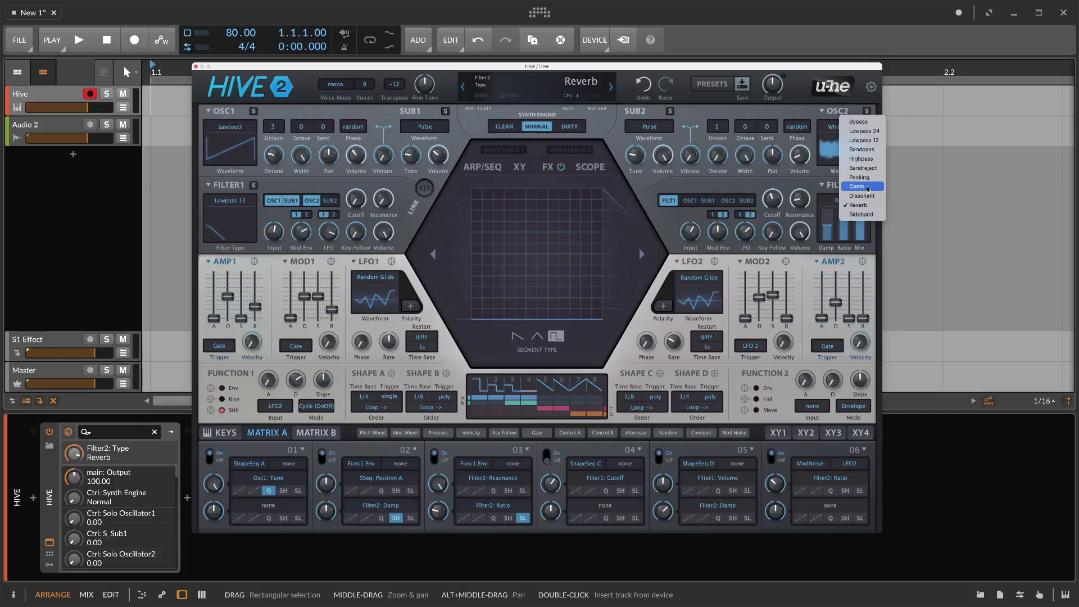
{"action": "left_click", "coordinate": [817, 192]}
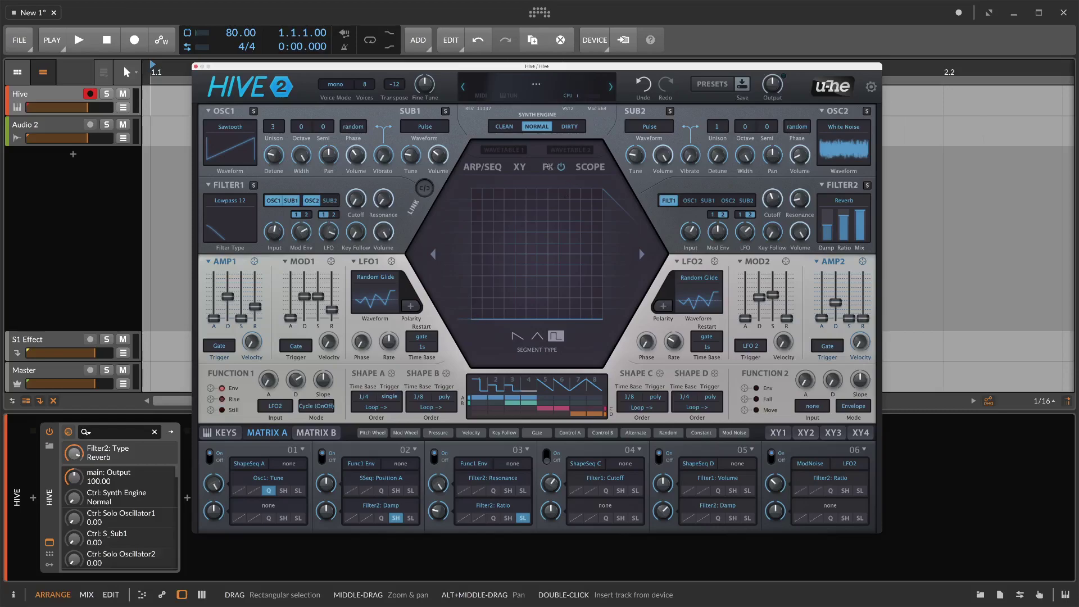
{"action": "left_click", "coordinate": [548, 167]}
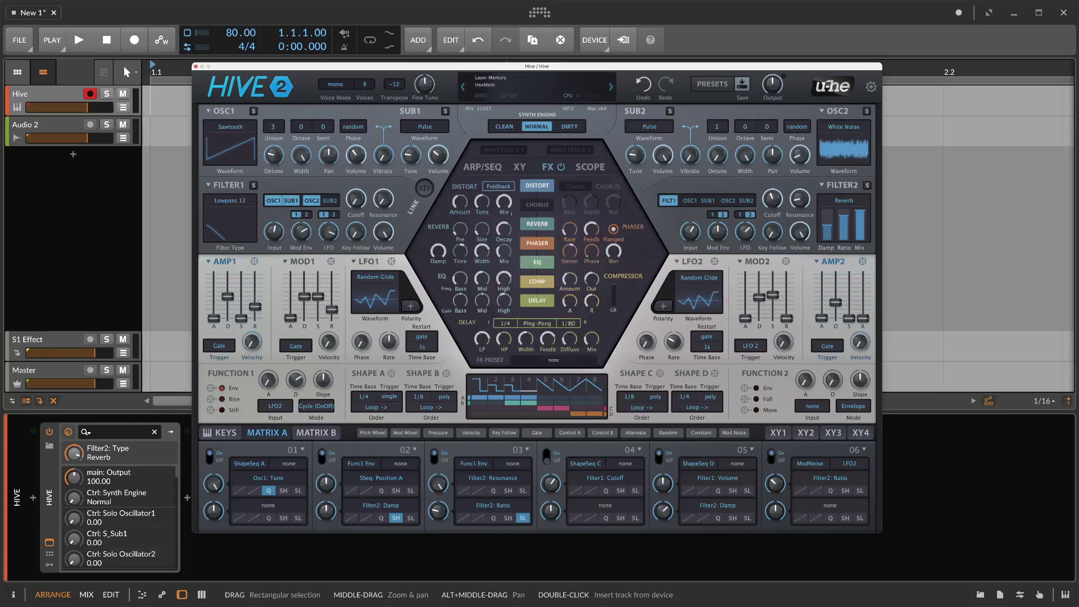